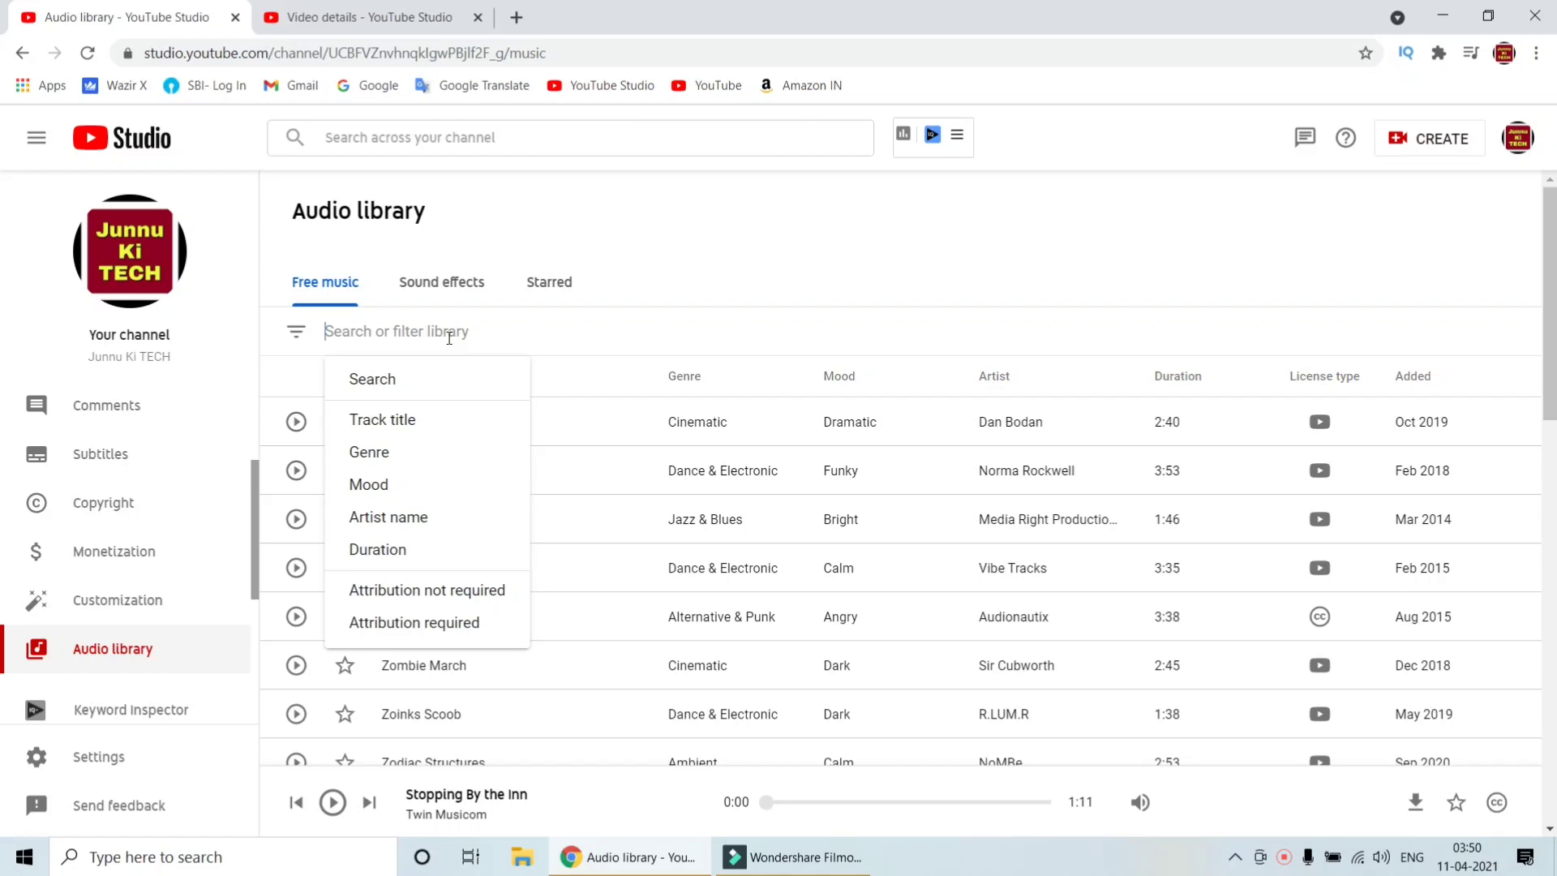
- Filter the free music tracks by the Sad mood
click(427, 487)
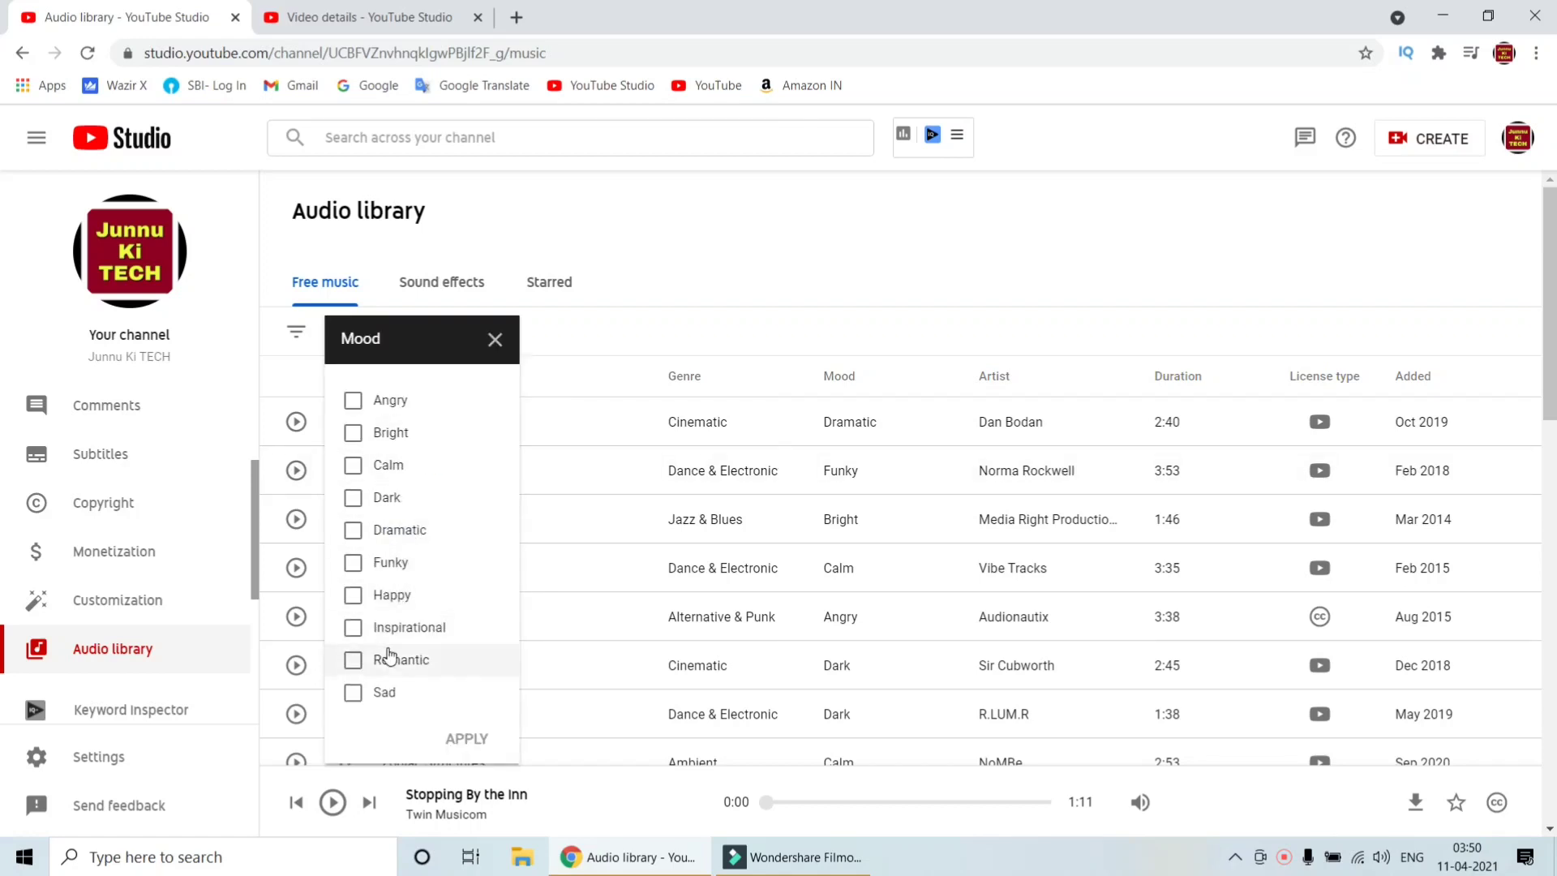
click(383, 691)
click(476, 743)
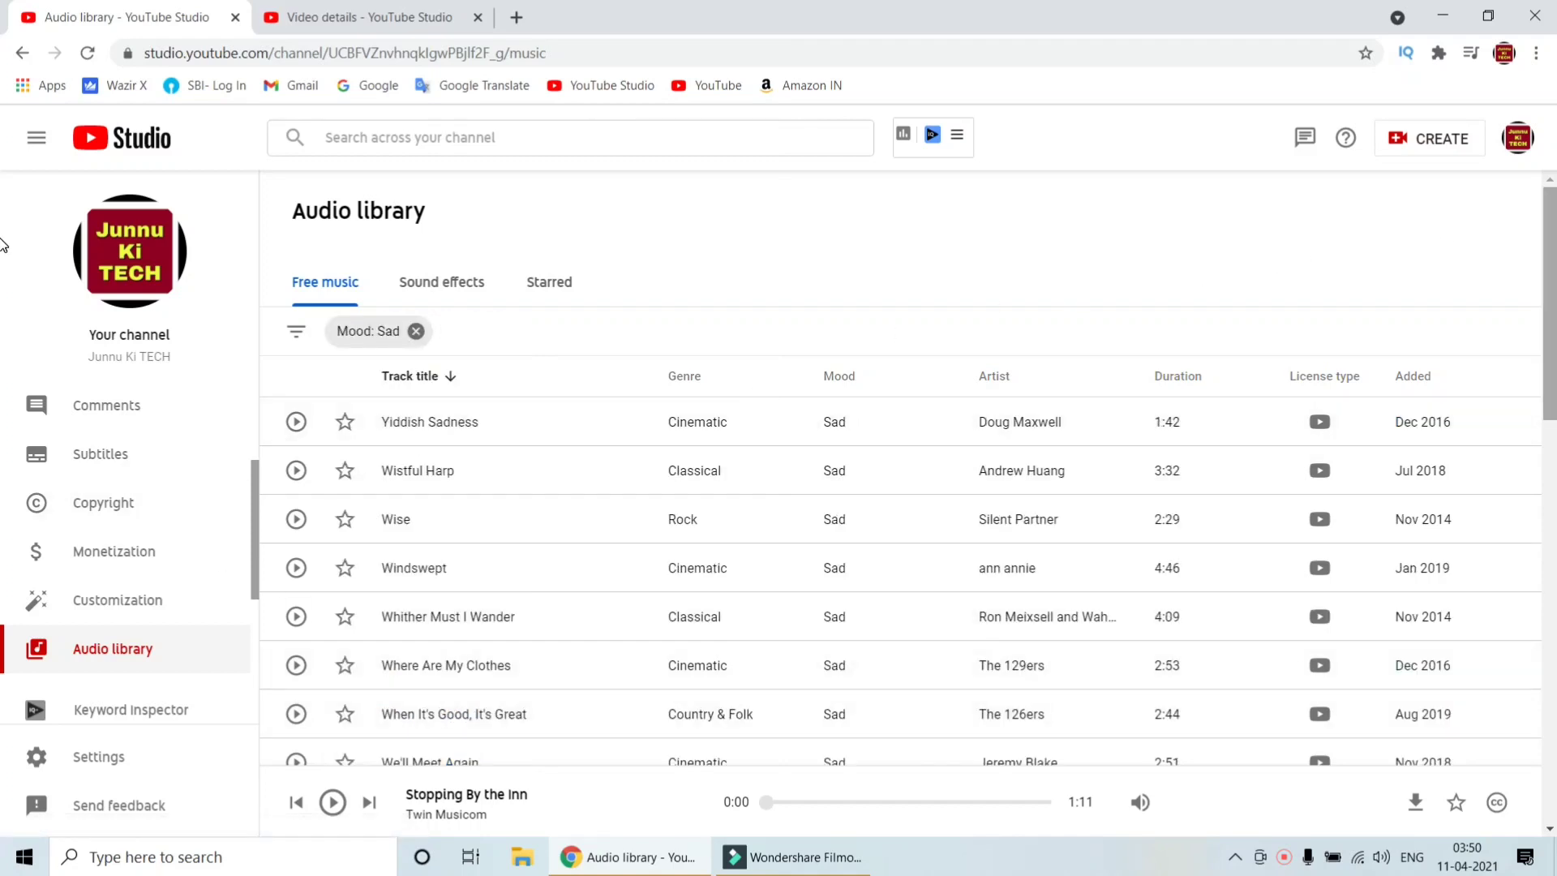
- Examine the license types in the filtered track list, including those of Yiddish Sadness and Stopping By the Inn
scroll(2, 299, down, 3)
scroll(3, 299, down, 3)
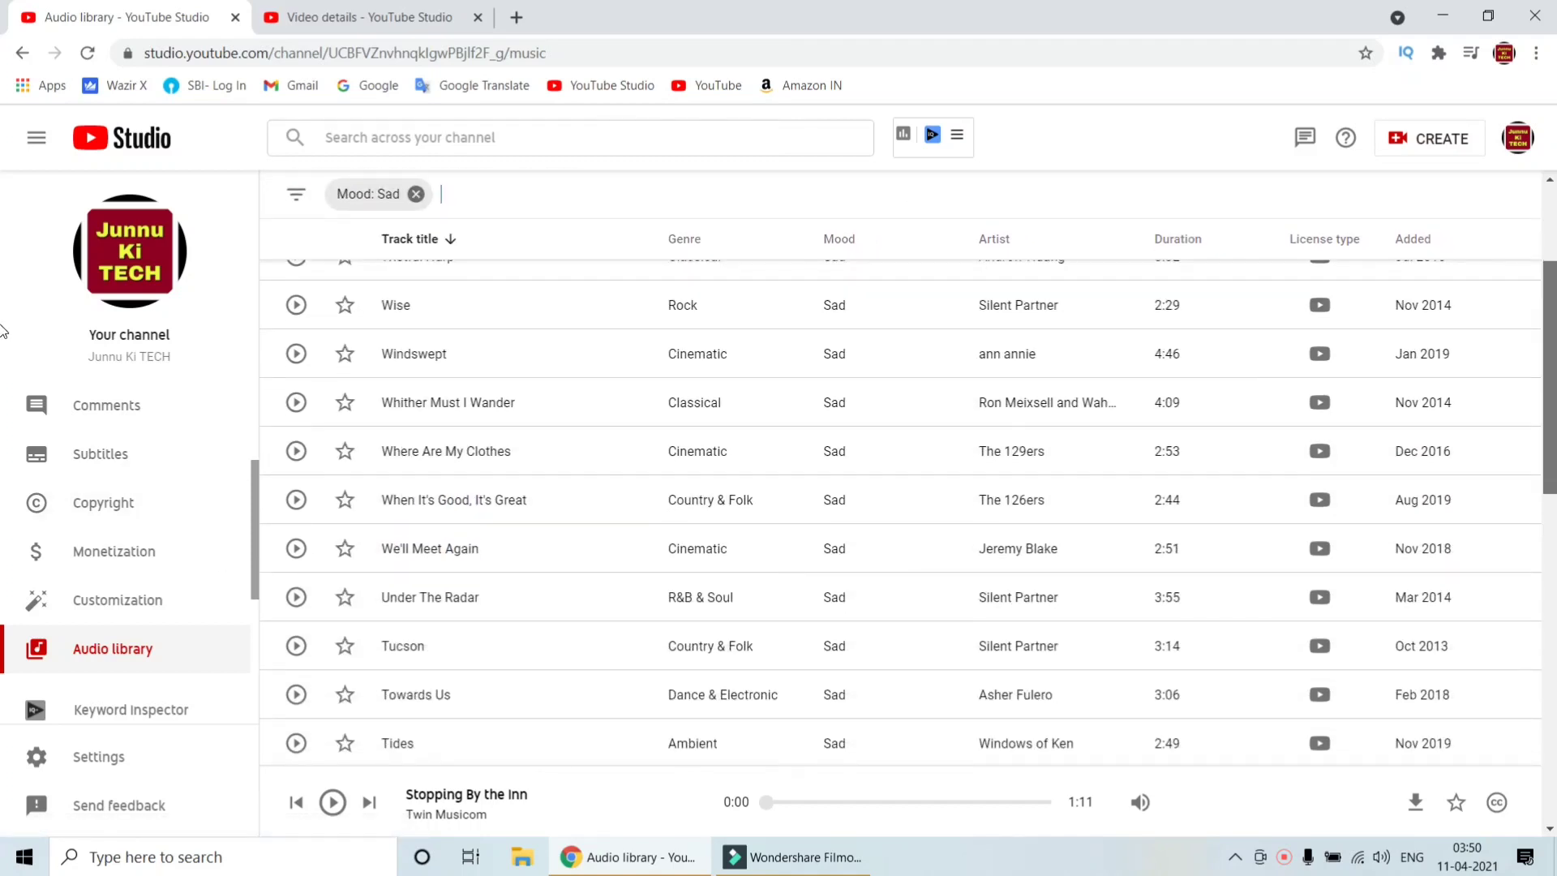
scroll(3, 260, up, 5)
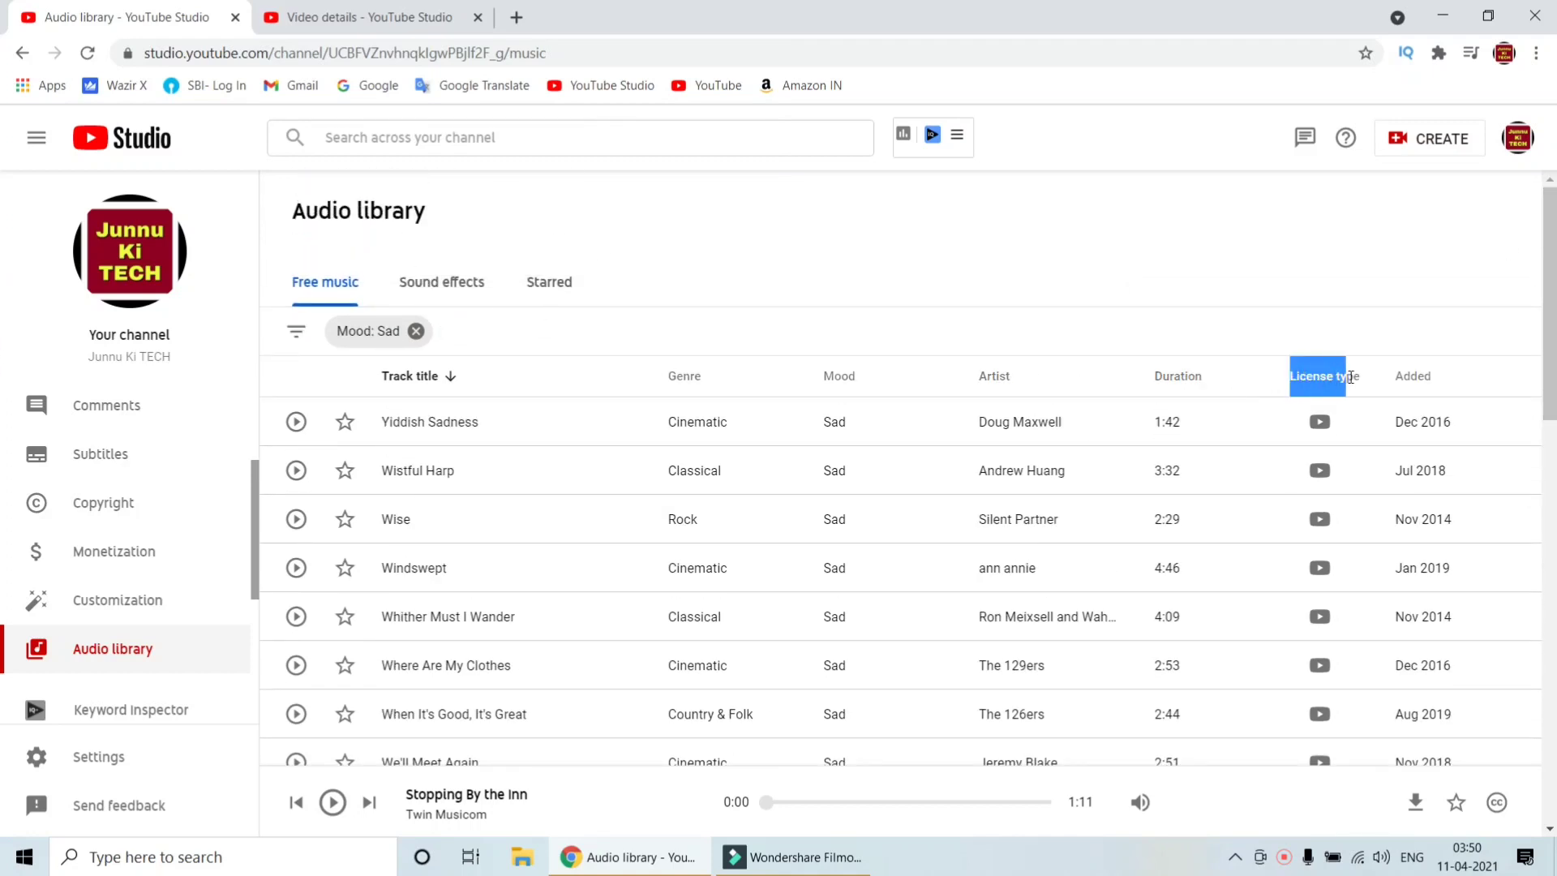
mouse_move(1320, 430)
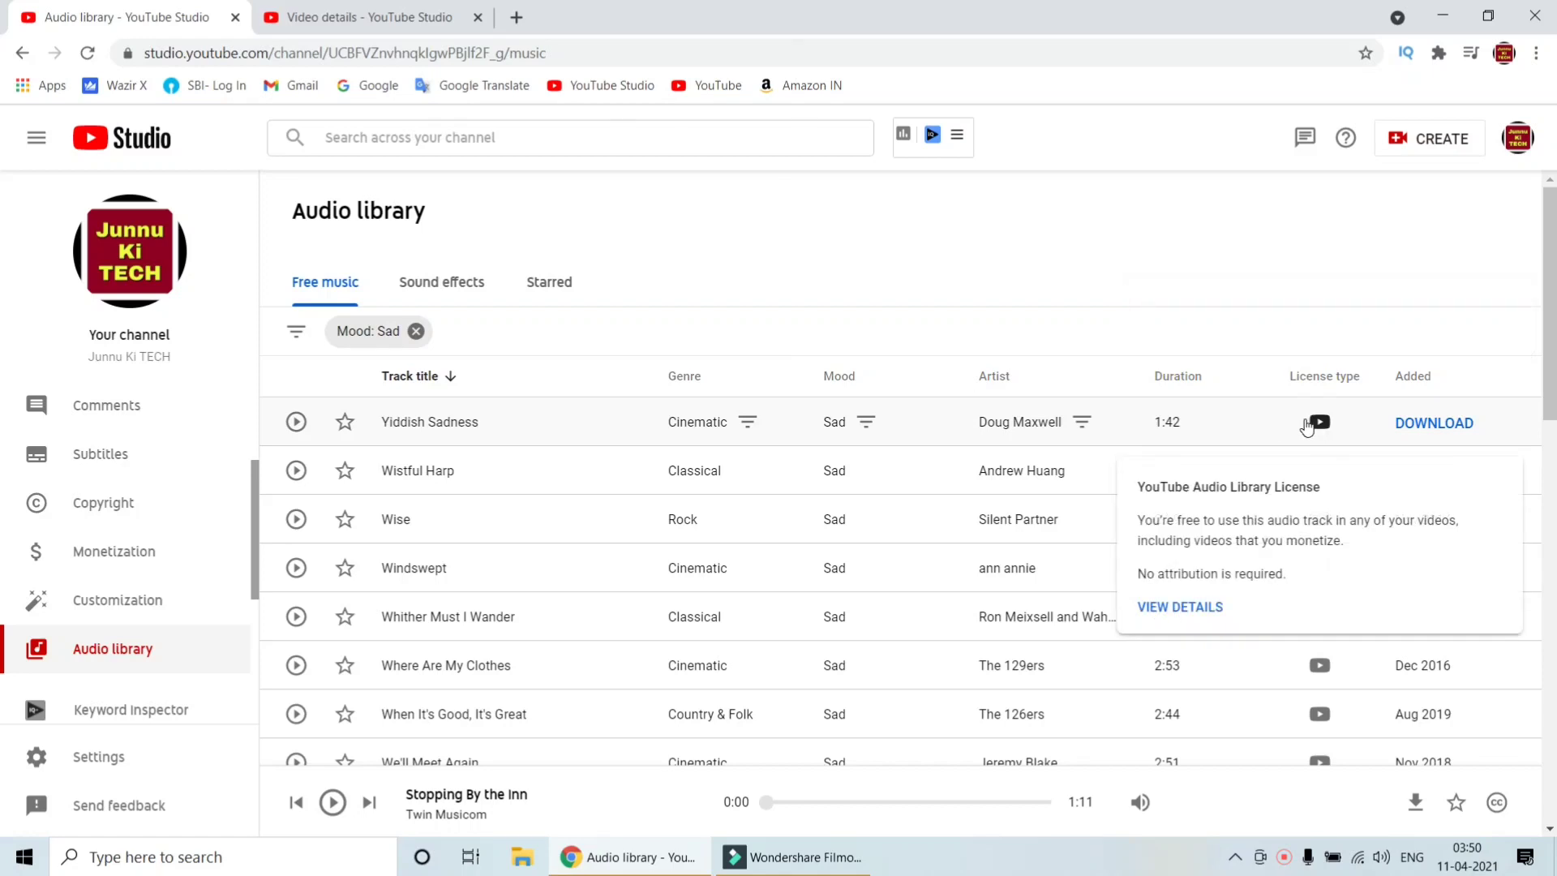
scroll(811, 381, down, 1)
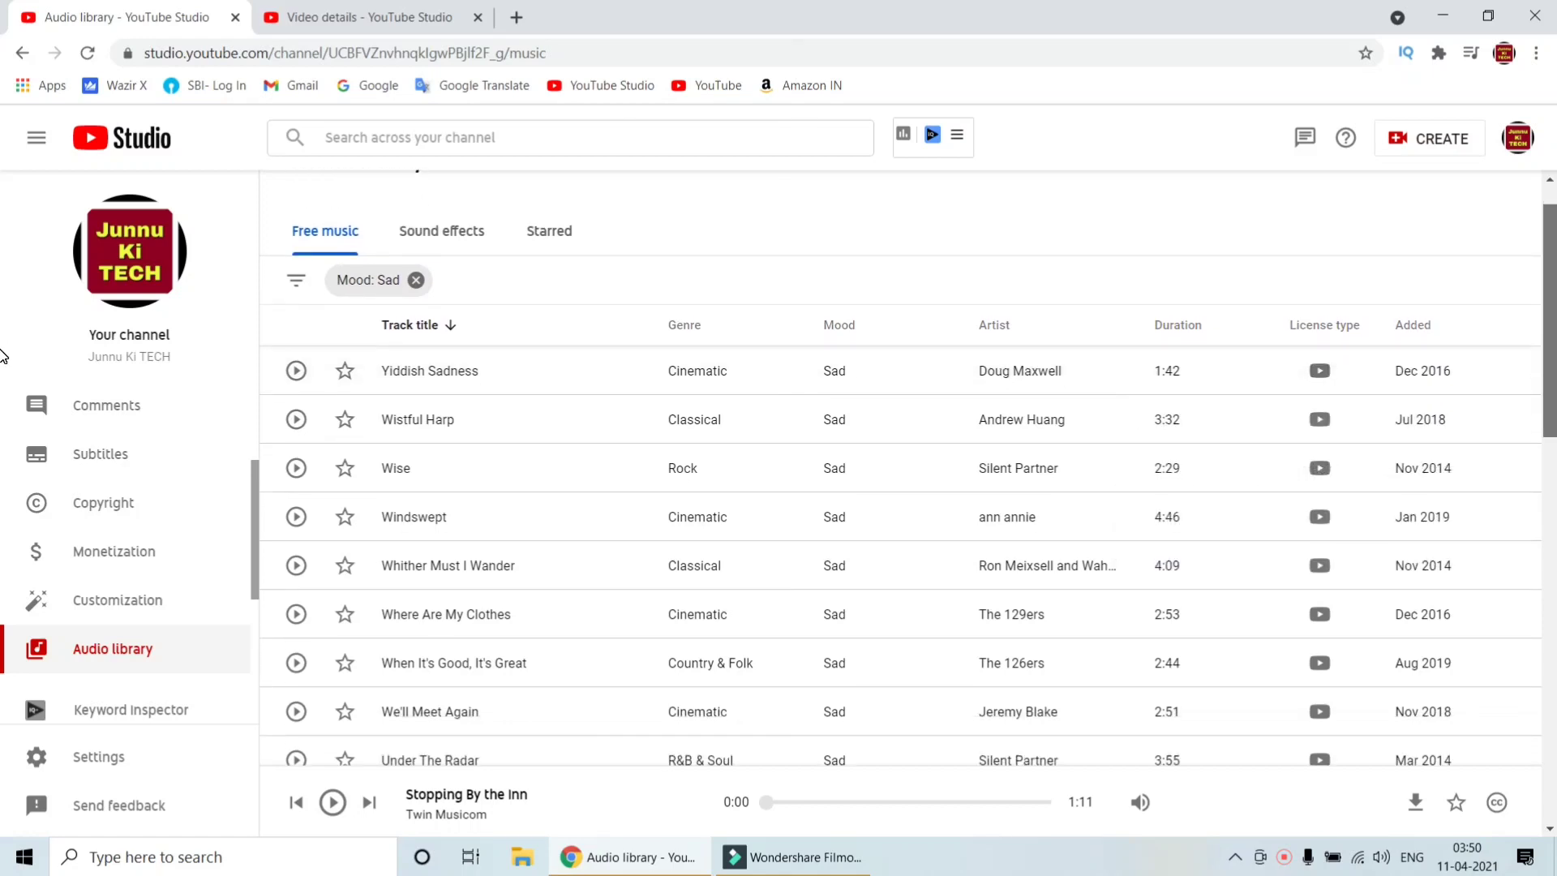
scroll(2, 357, down, 10)
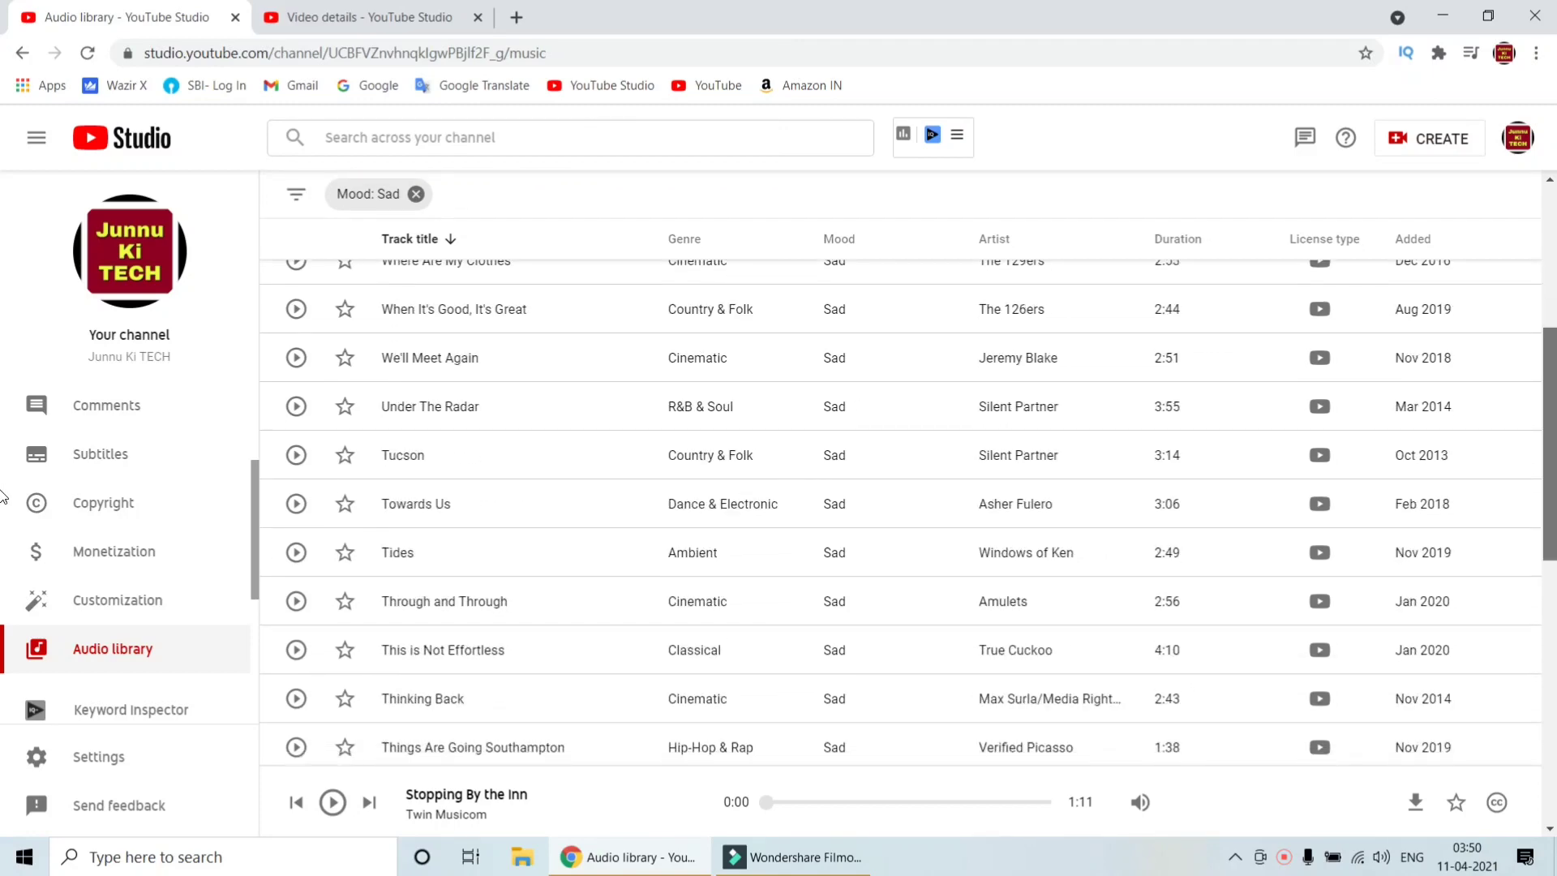
scroll(3, 629, down, 4)
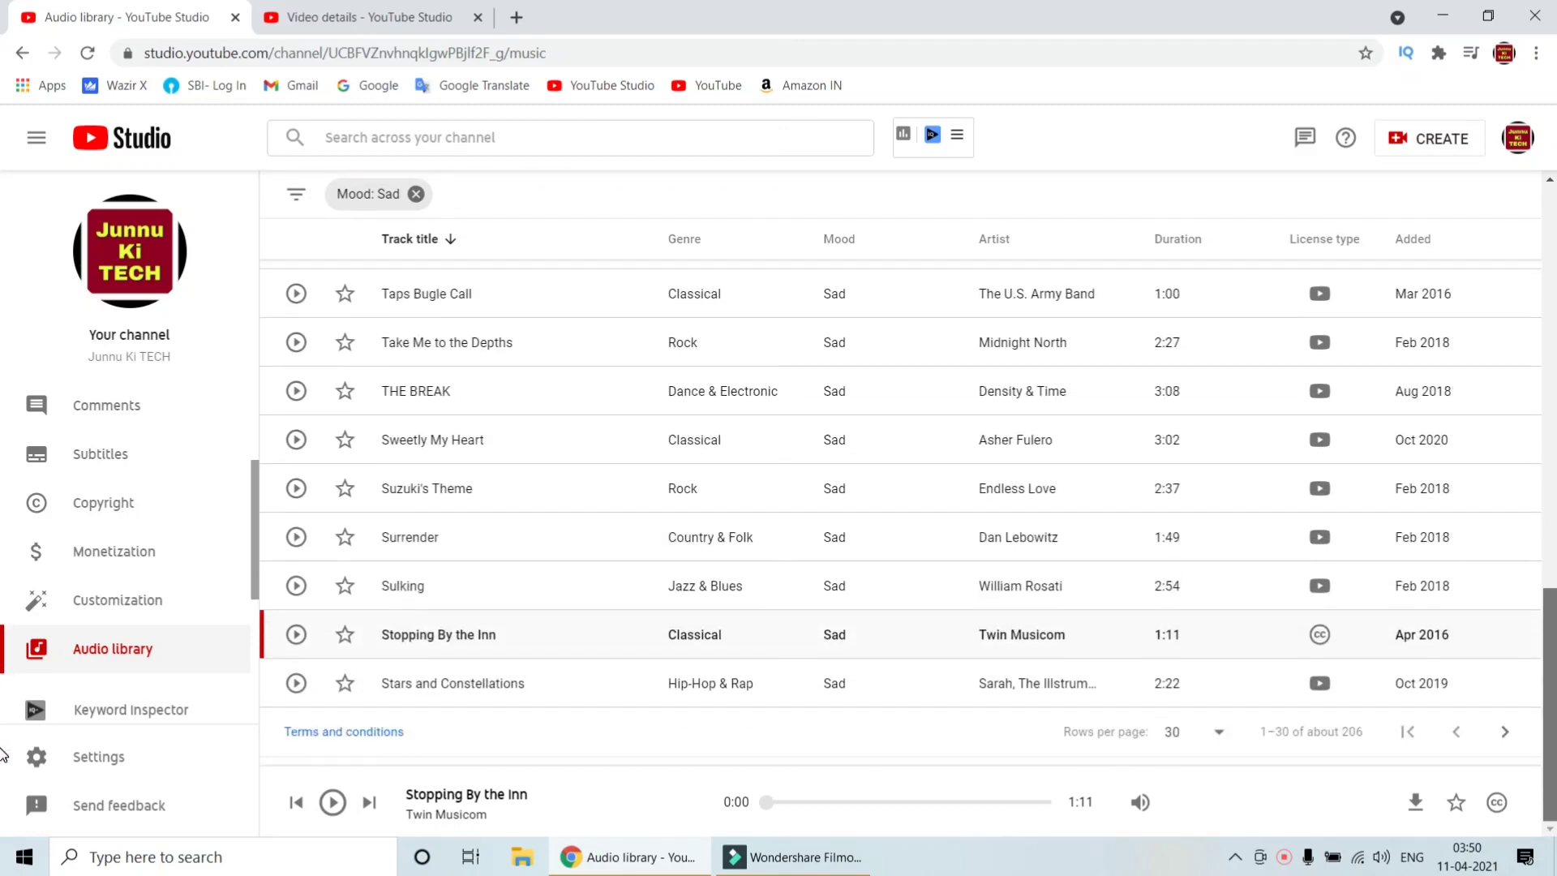
mouse_move(1326, 643)
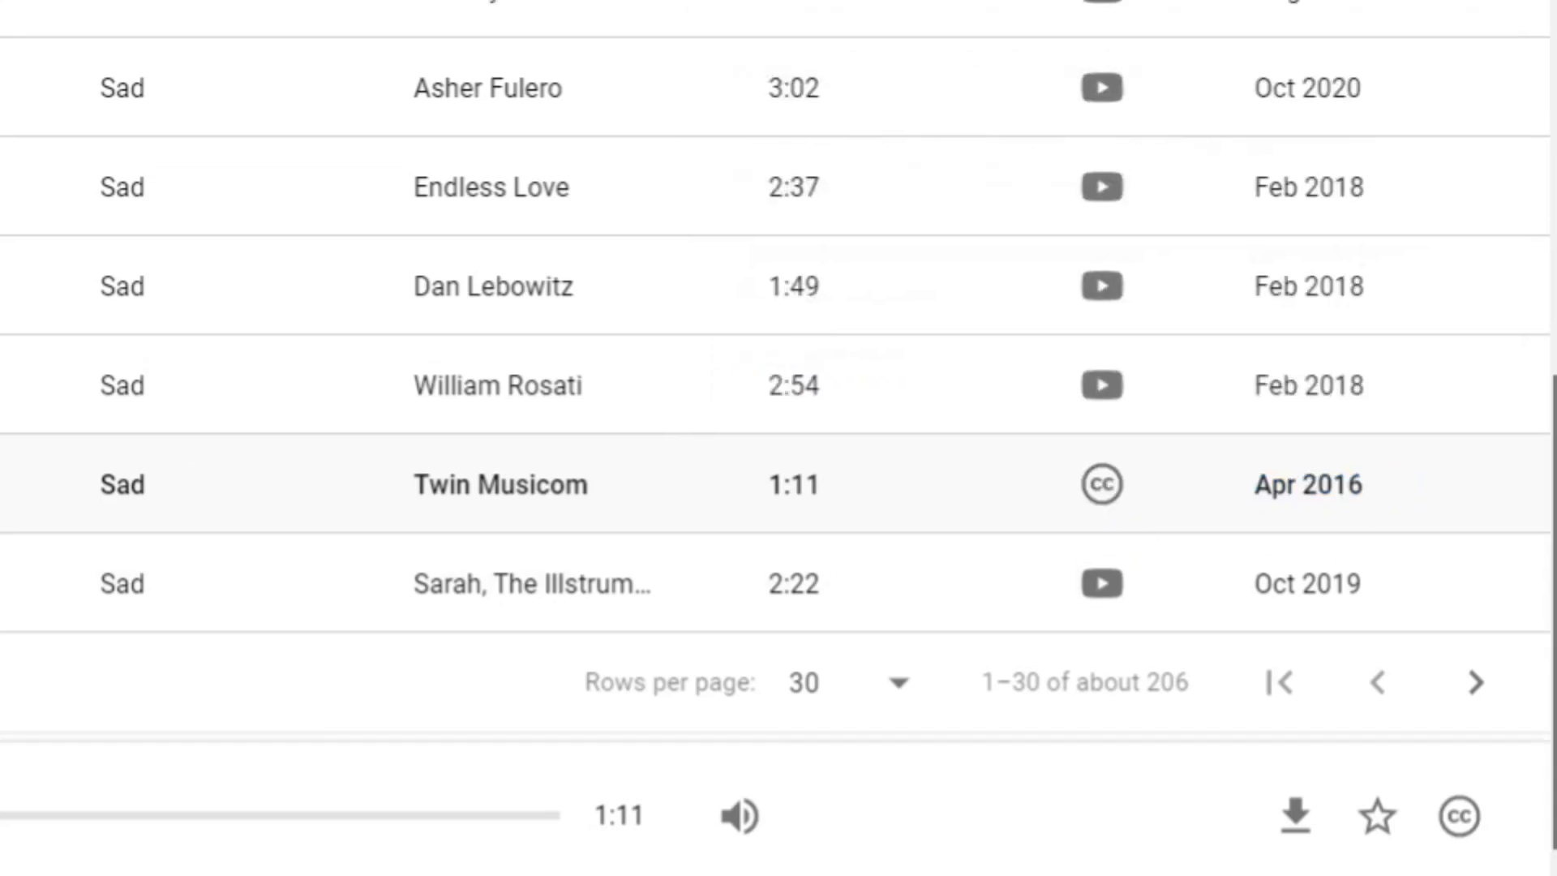
scroll(2, 437, up, 5)
scroll(3, 438, up, 5)
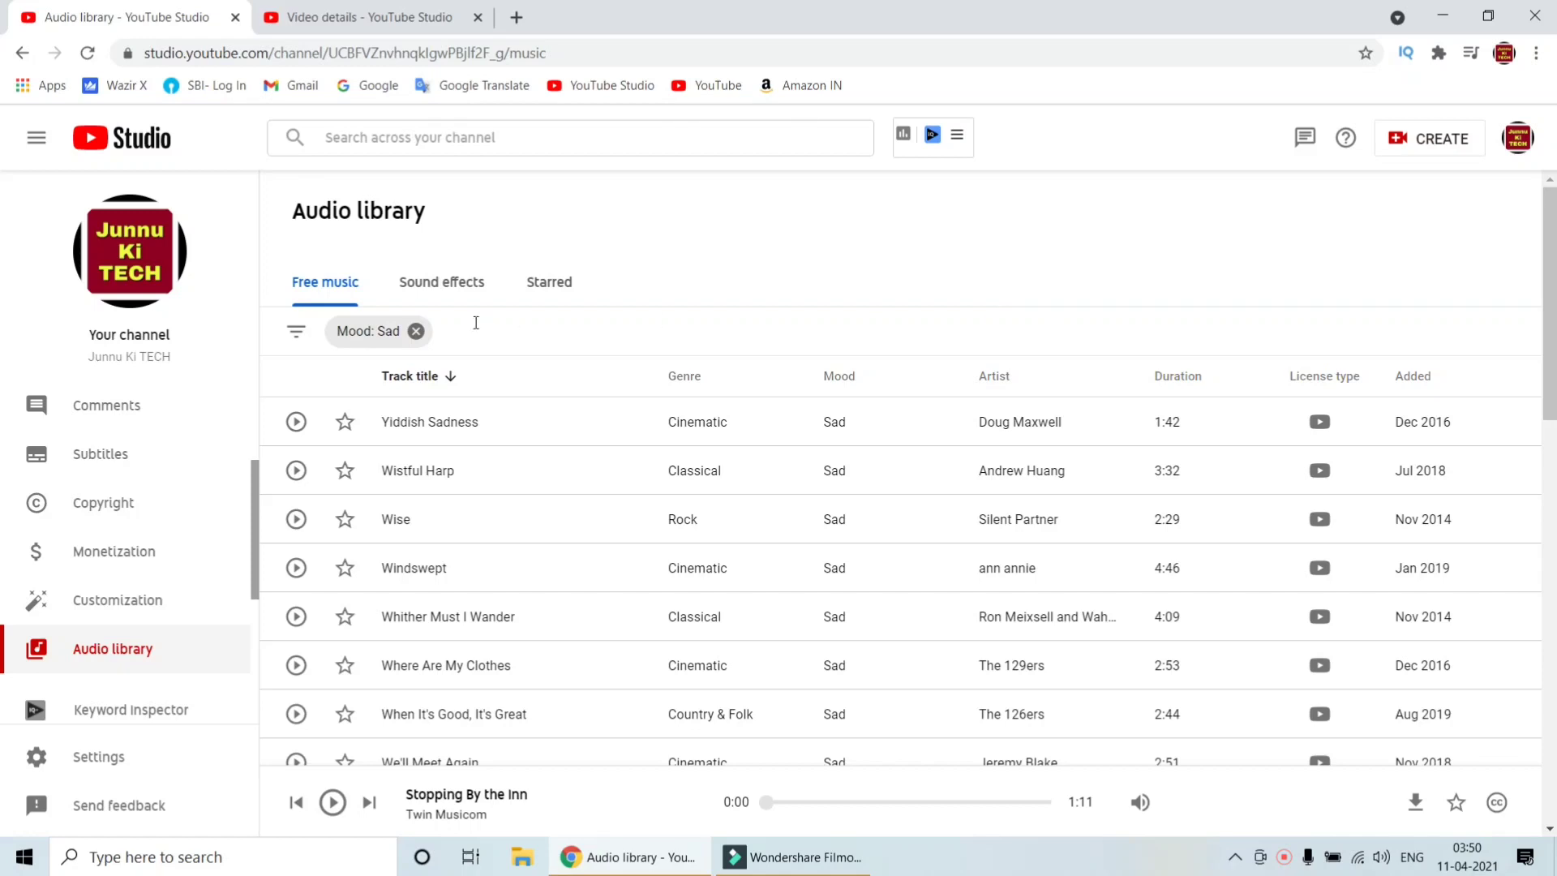
- Preview the first Kids Playing effect and the Factory Background effect in the sound effects library, and return to the free music
click(442, 294)
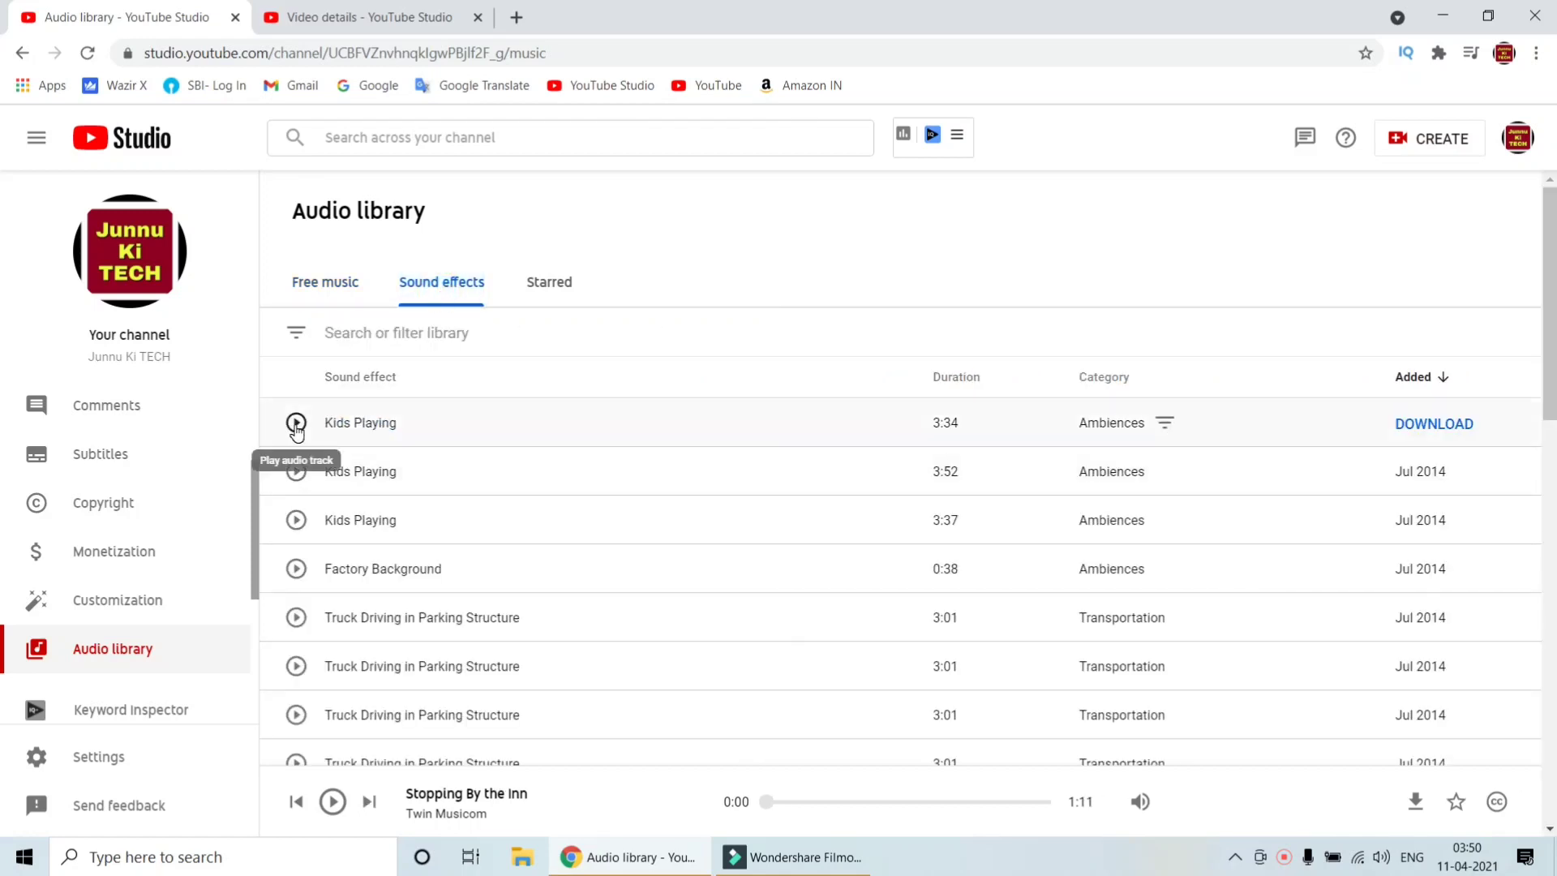
click(297, 423)
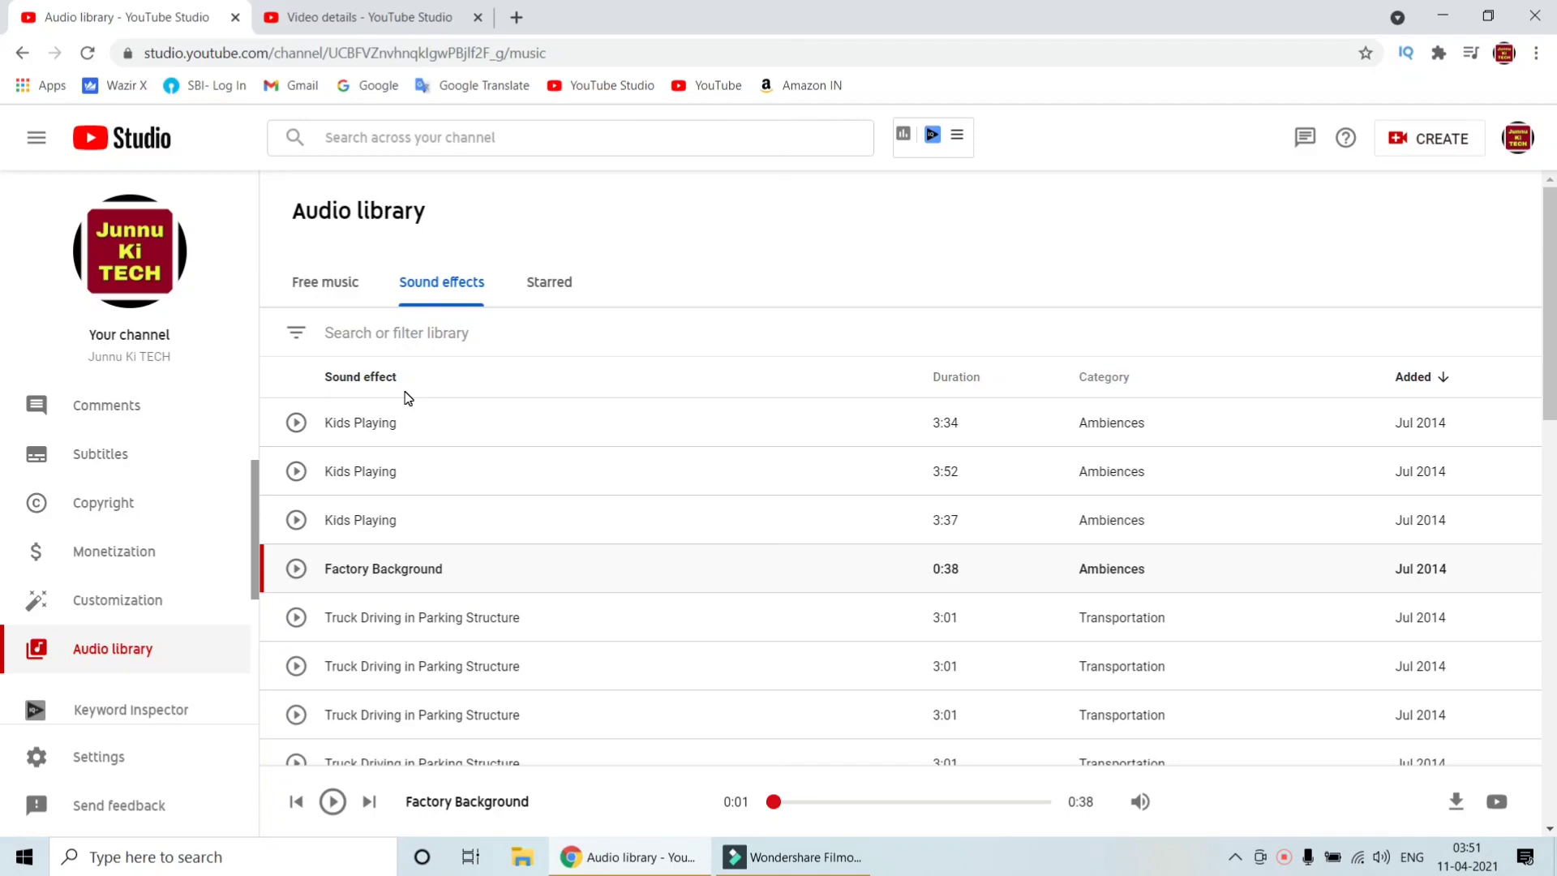
click(359, 300)
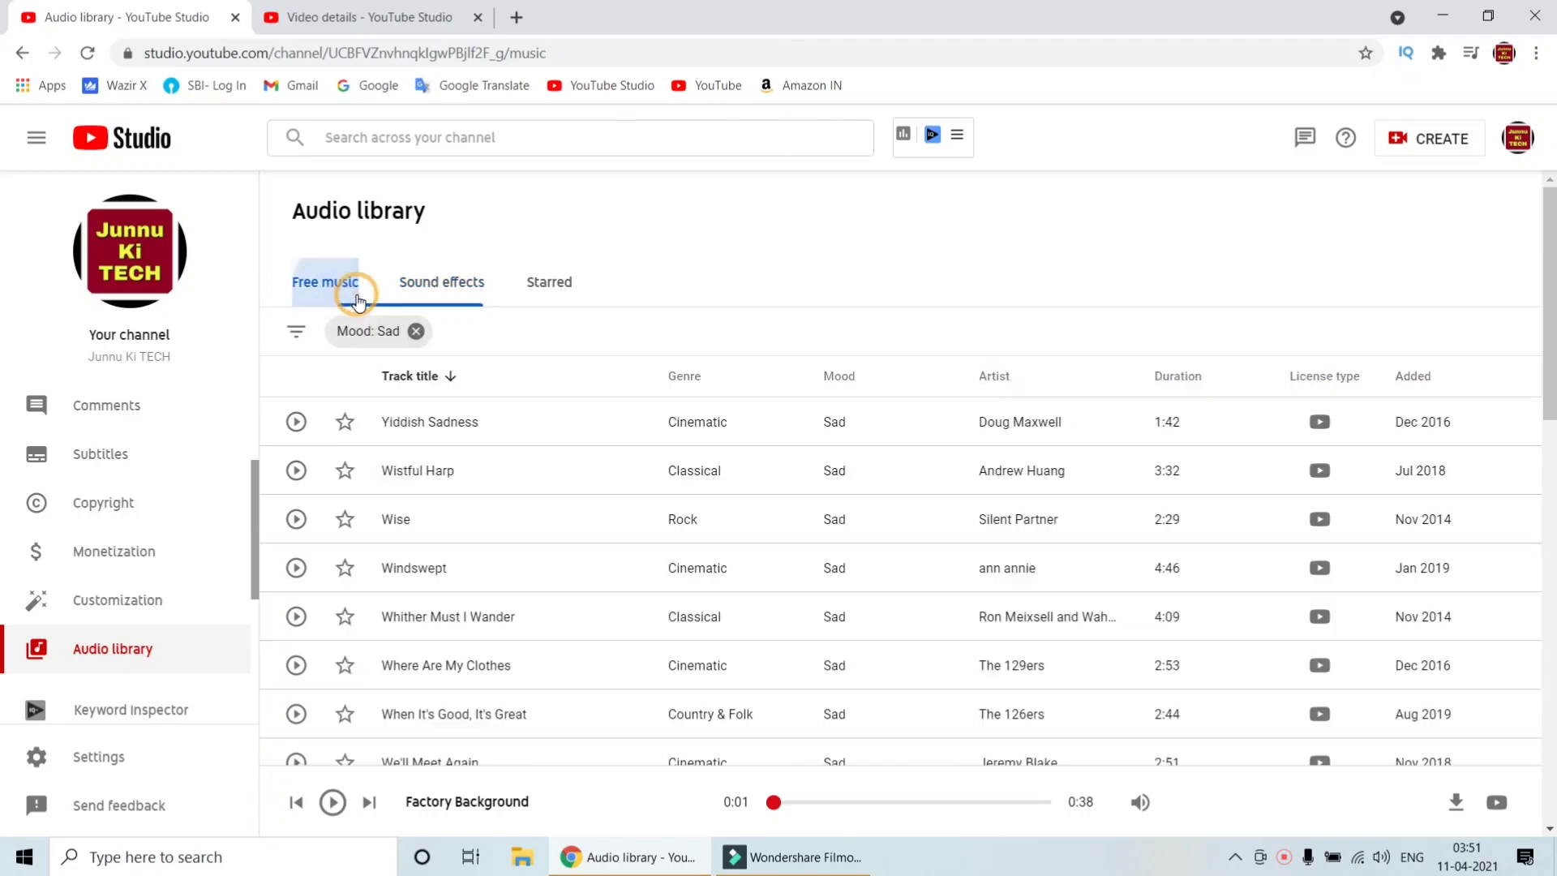
- Clear the Sad mood filter and view the duration filter options without applying any
click(416, 332)
click(446, 332)
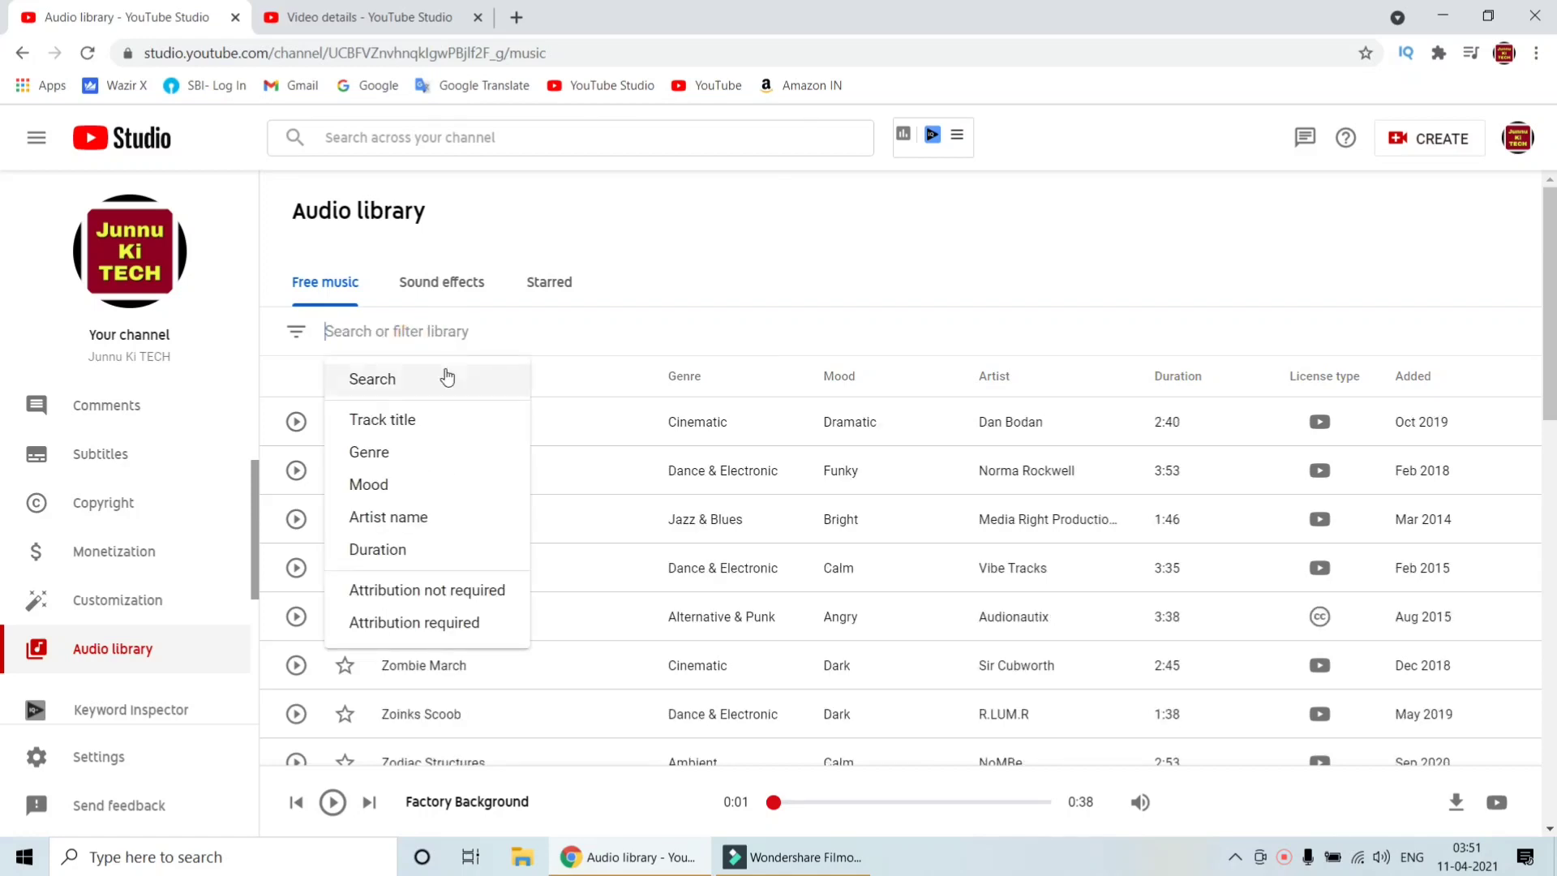
click(442, 548)
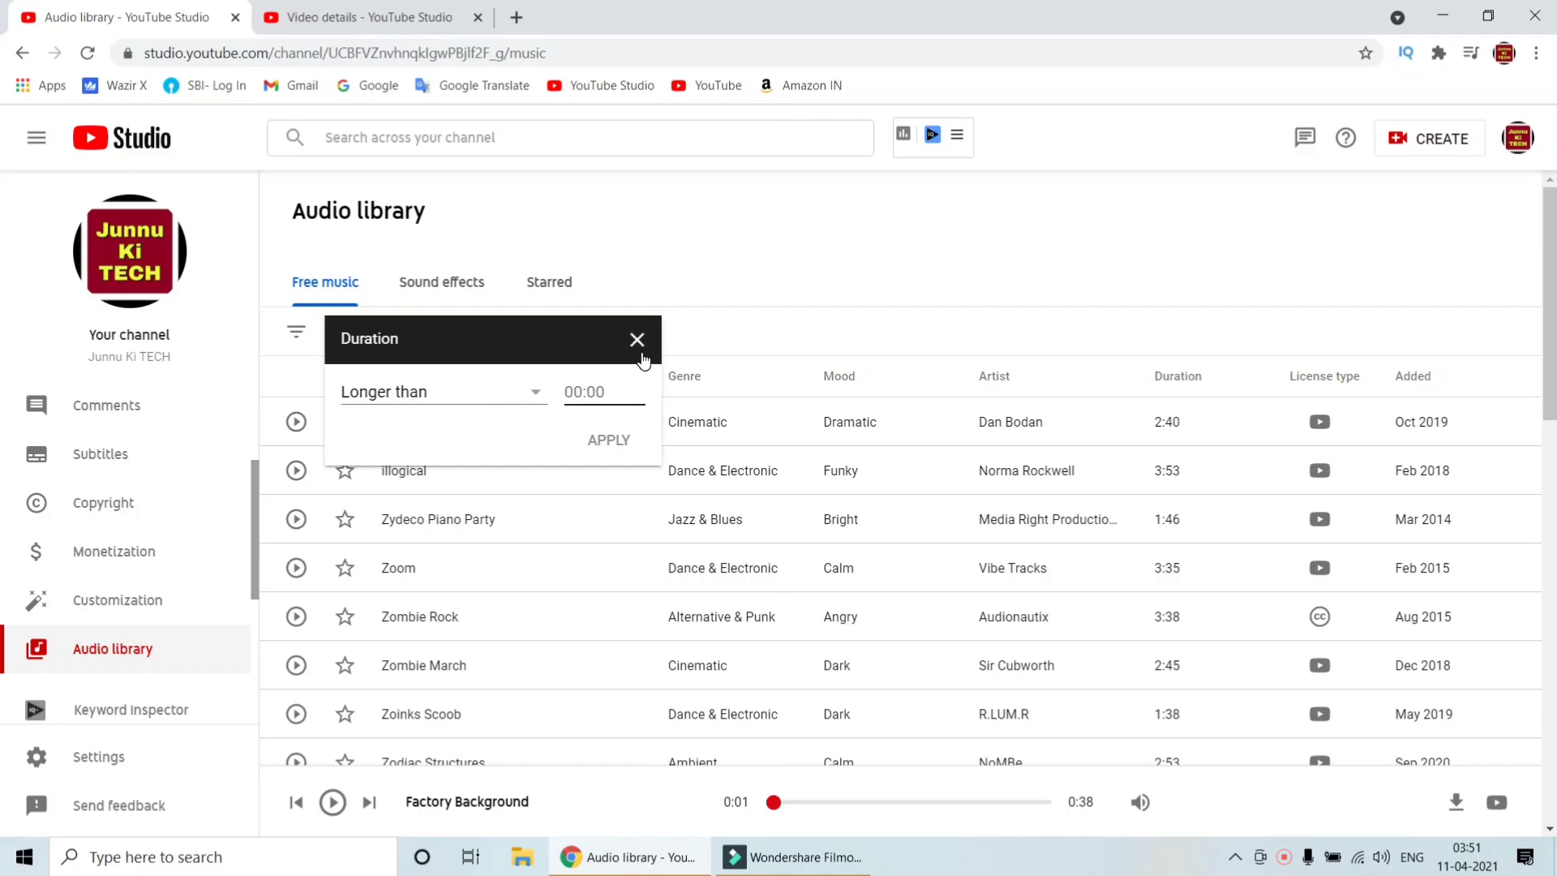
click(640, 355)
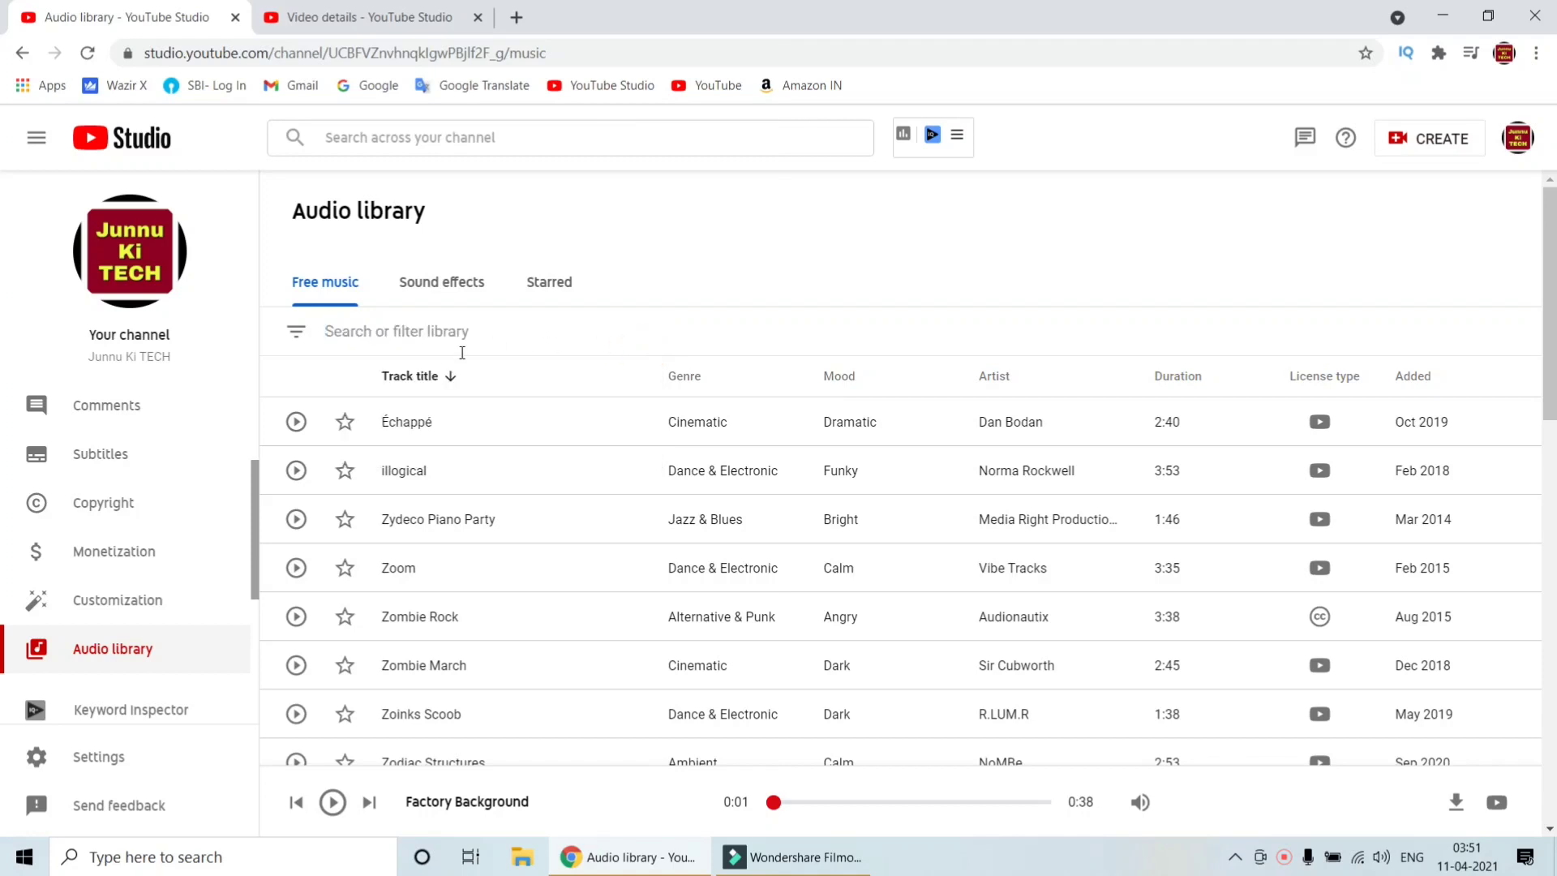
- Apply a mood filter to the free music library so that only Sad tracks are listed
click(433, 331)
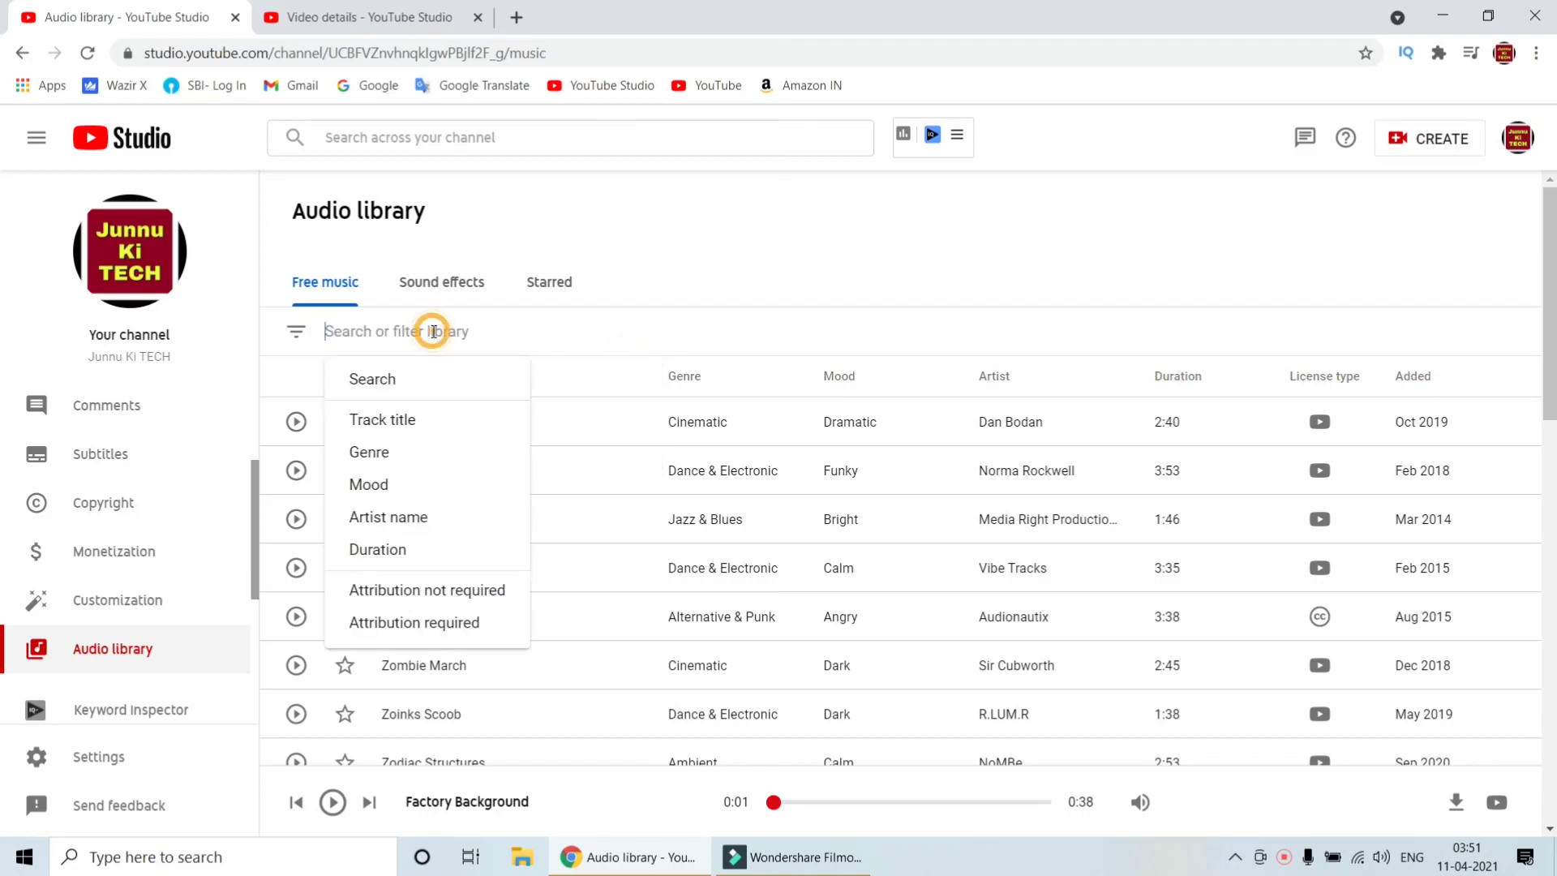
click(400, 488)
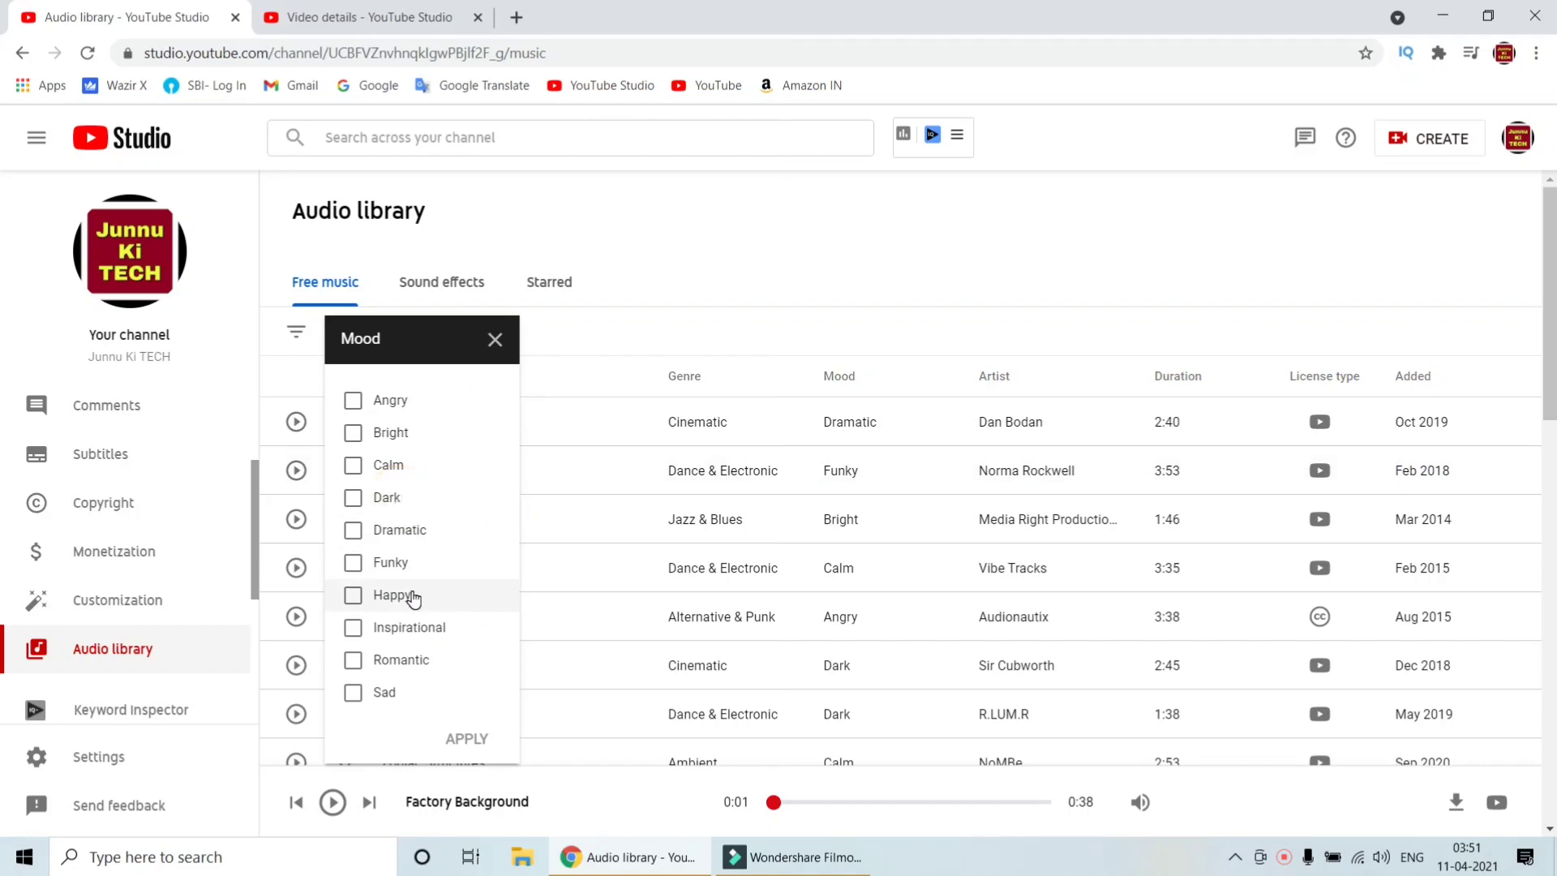
click(391, 691)
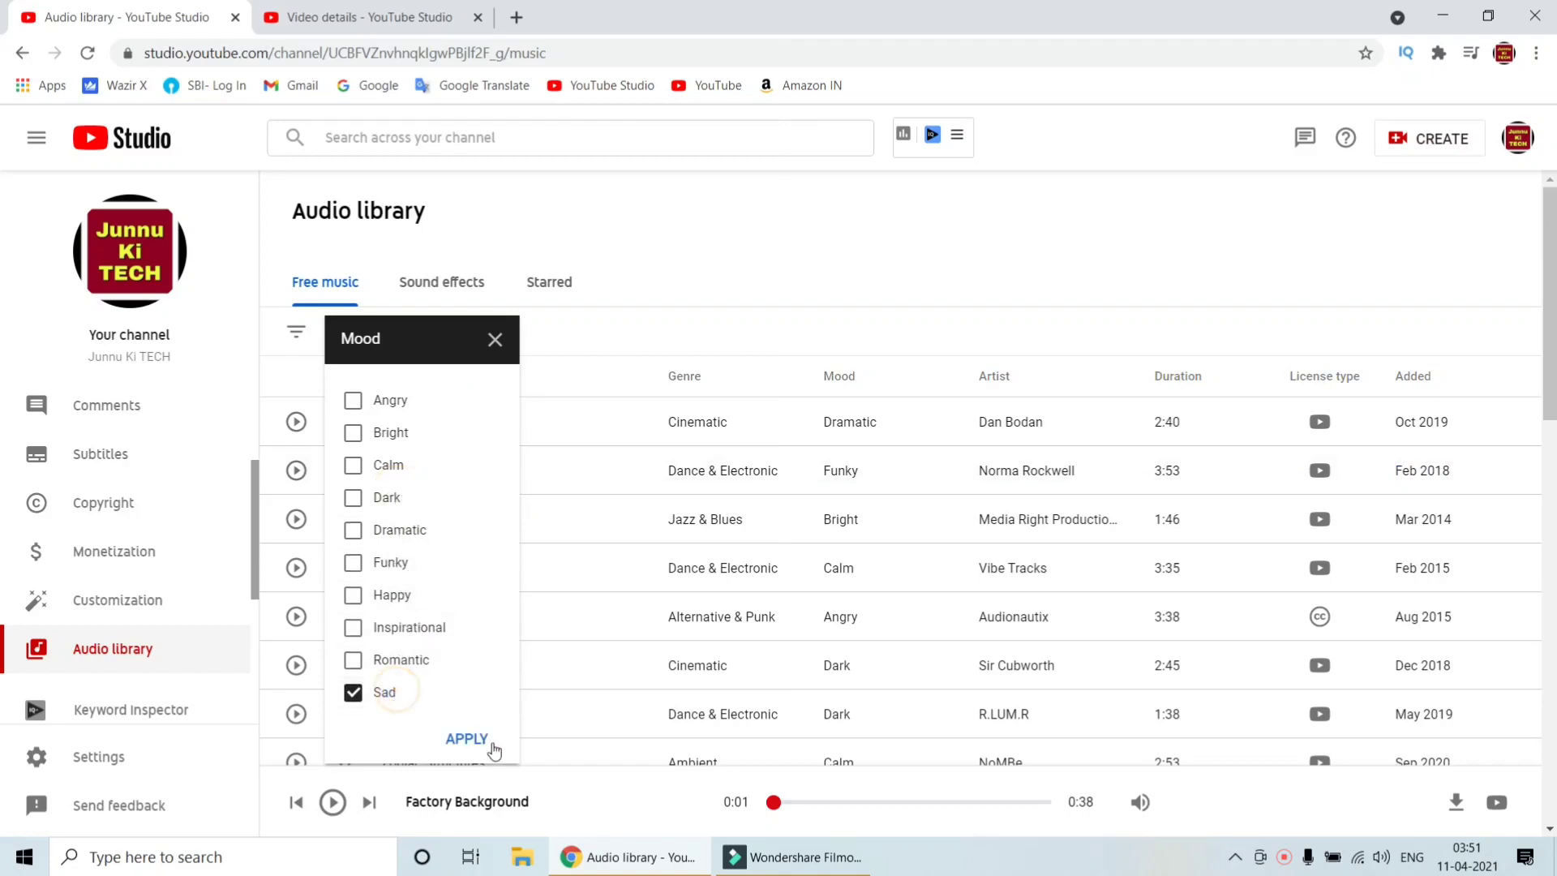
click(468, 738)
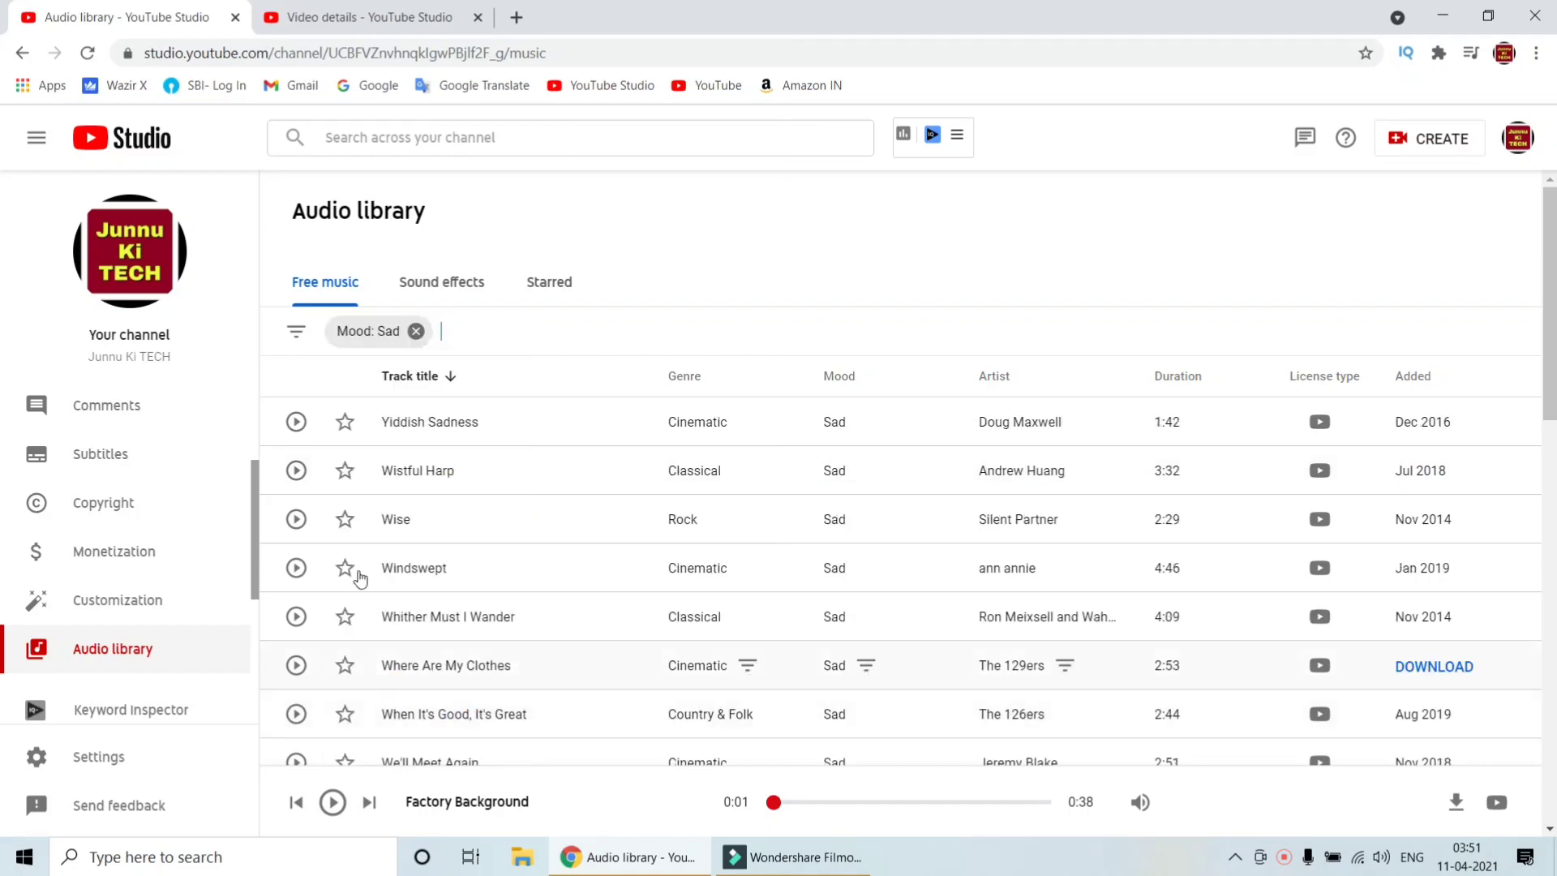
- Preview the Yiddish Sadness track, pause it, and check the durations of the listed tracks
click(298, 423)
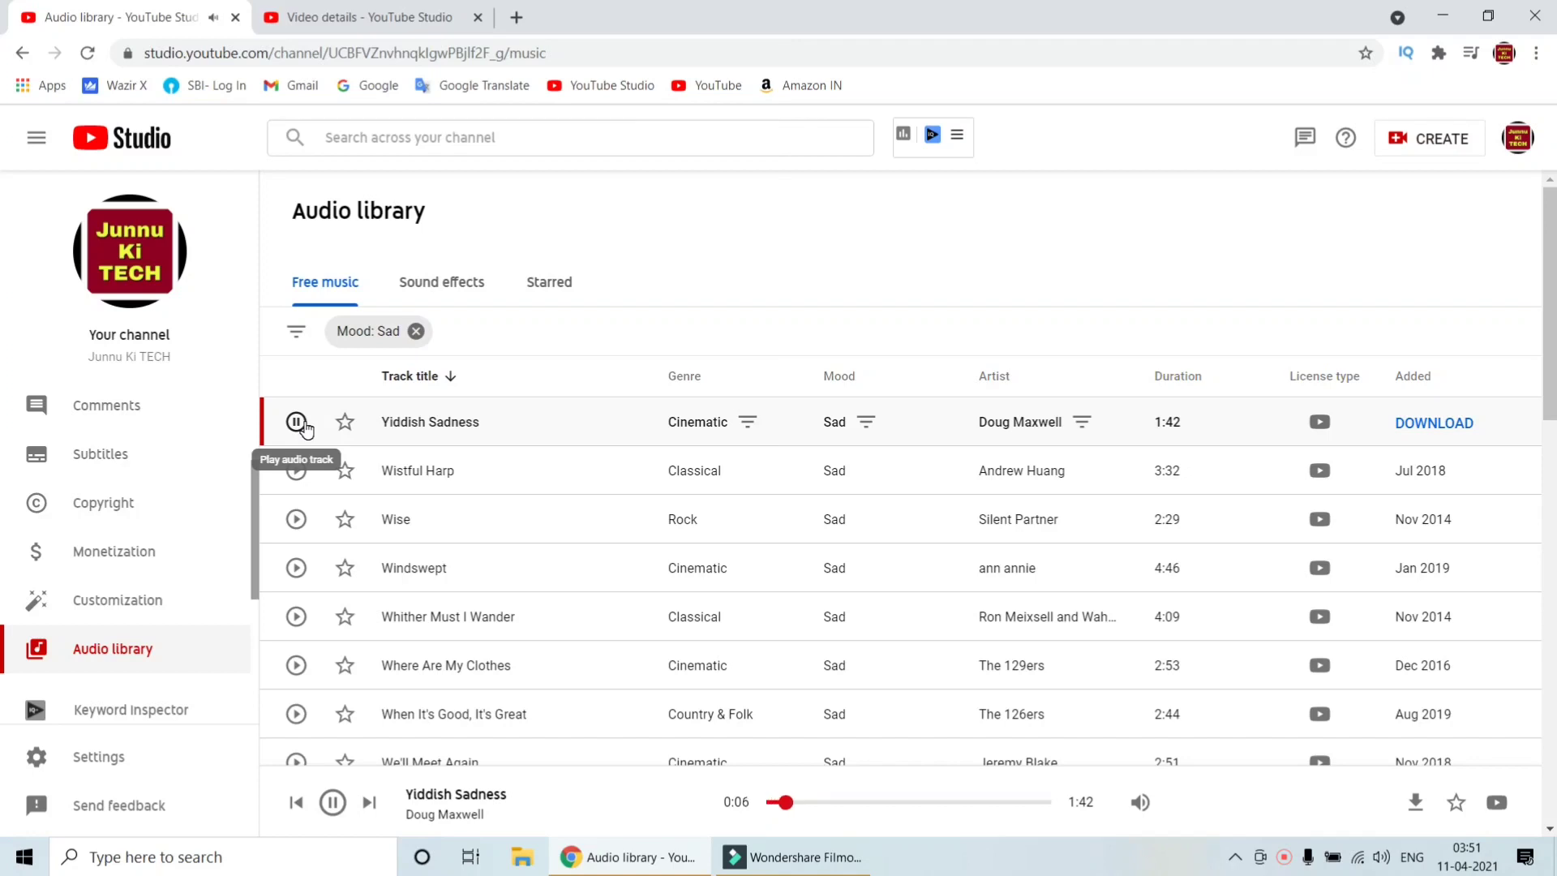
click(297, 422)
double_click(1170, 424)
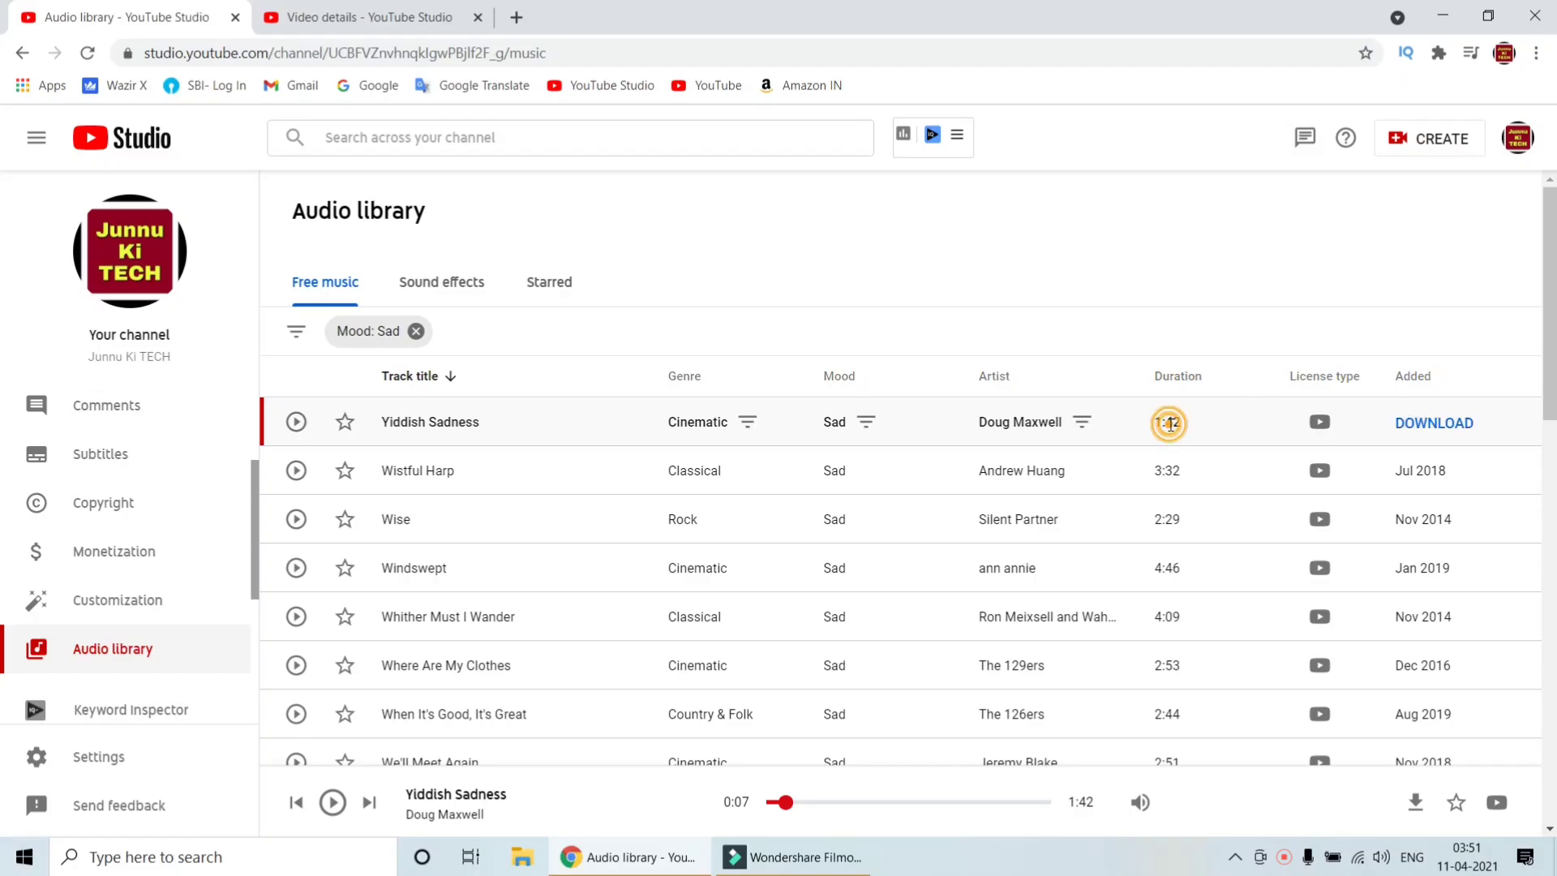
click(1167, 423)
double_click(1166, 567)
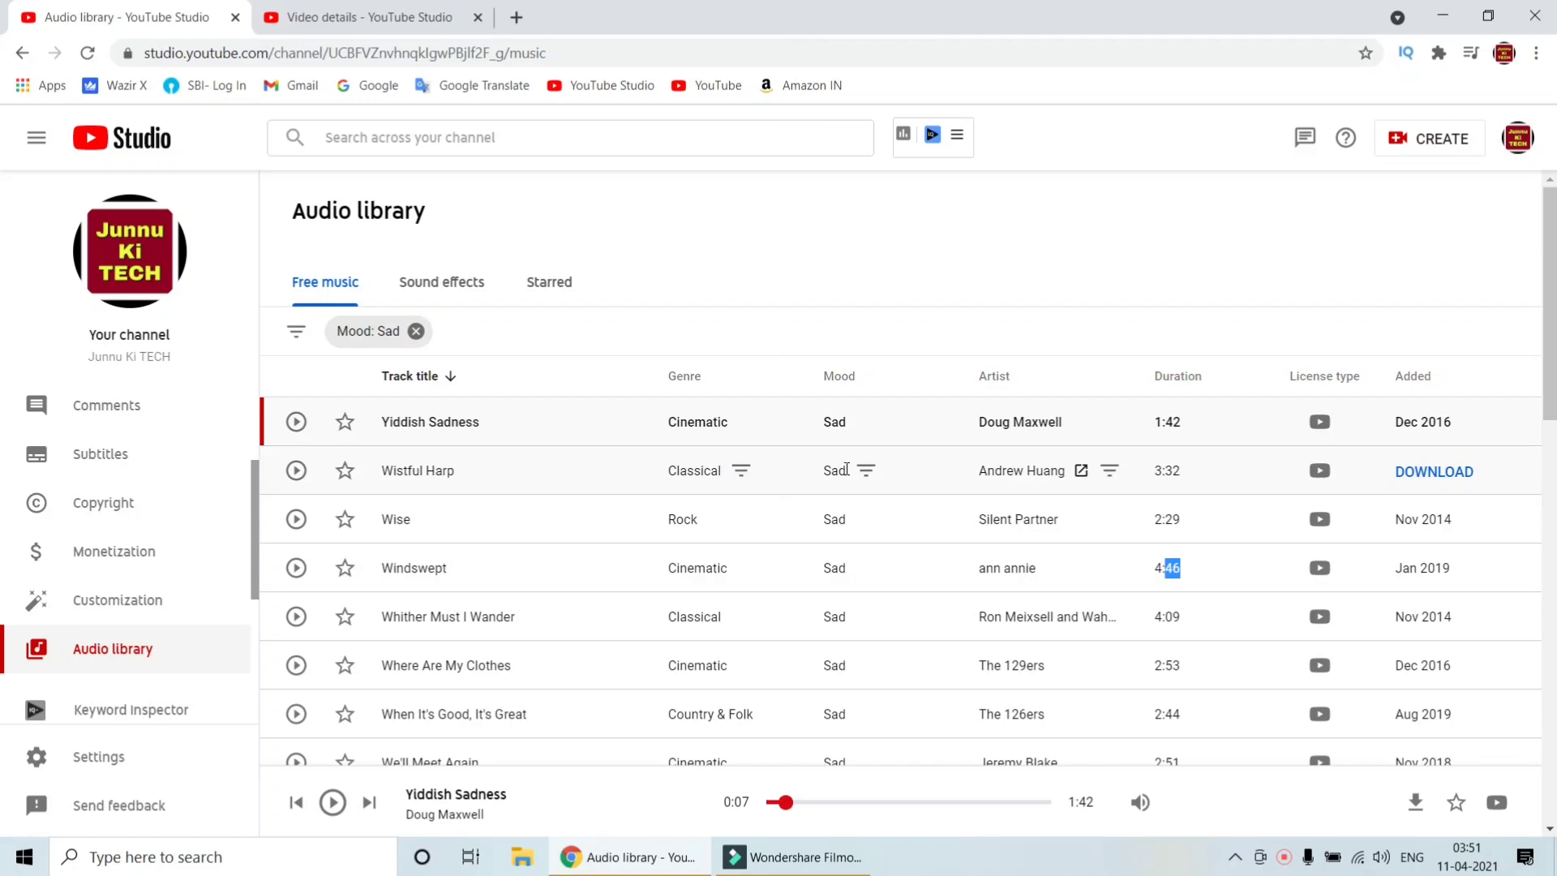
- Download the Sad rock track Wise and dismiss the download bar
scroll(558, 528, down, 1)
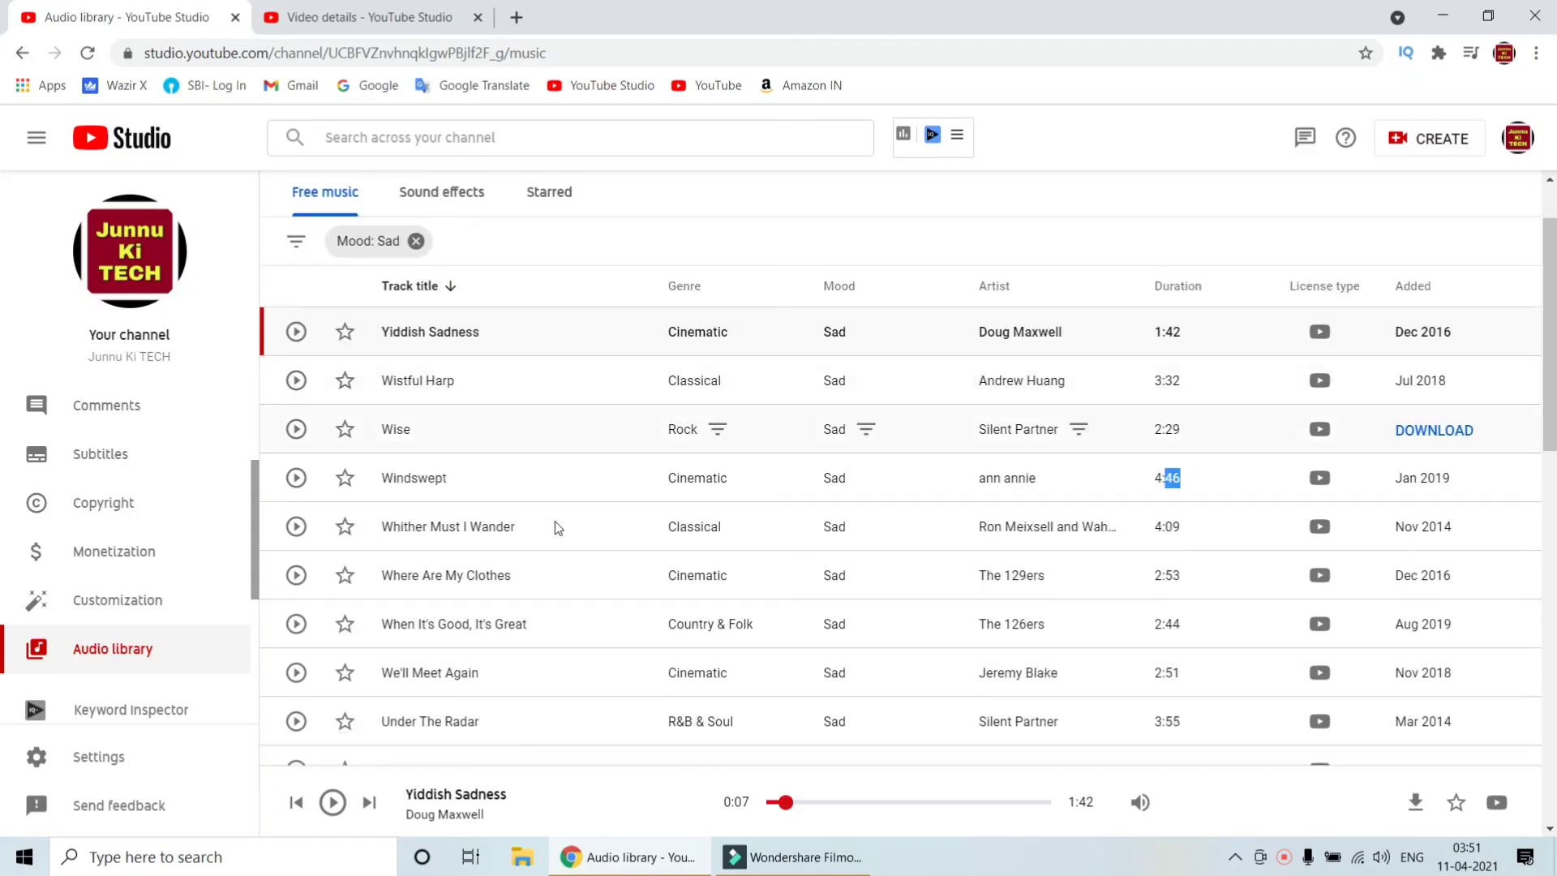
click(1425, 431)
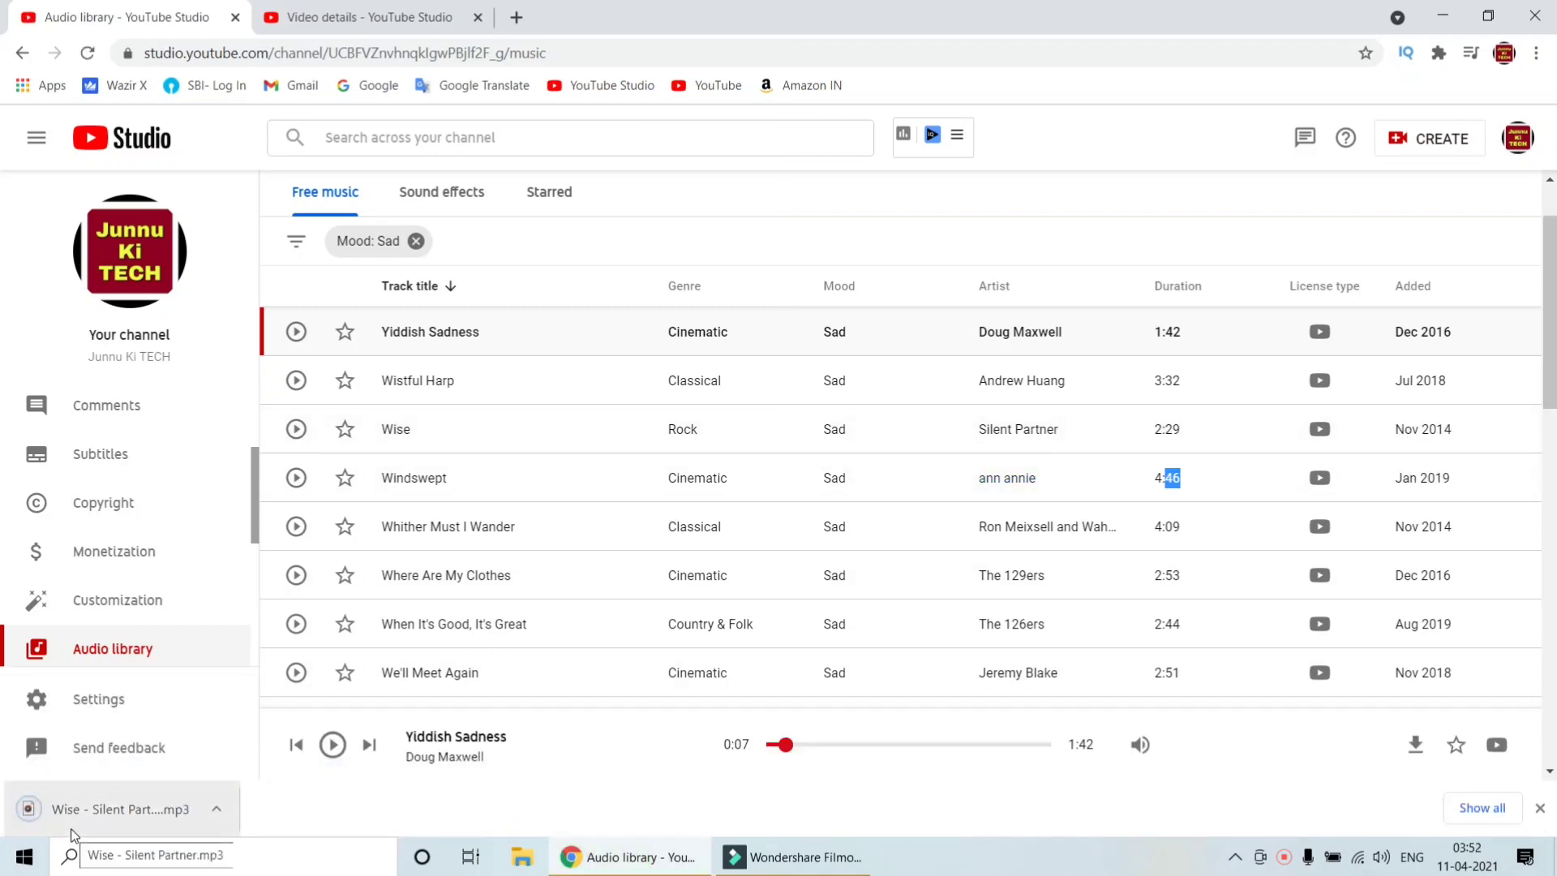
click(1540, 809)
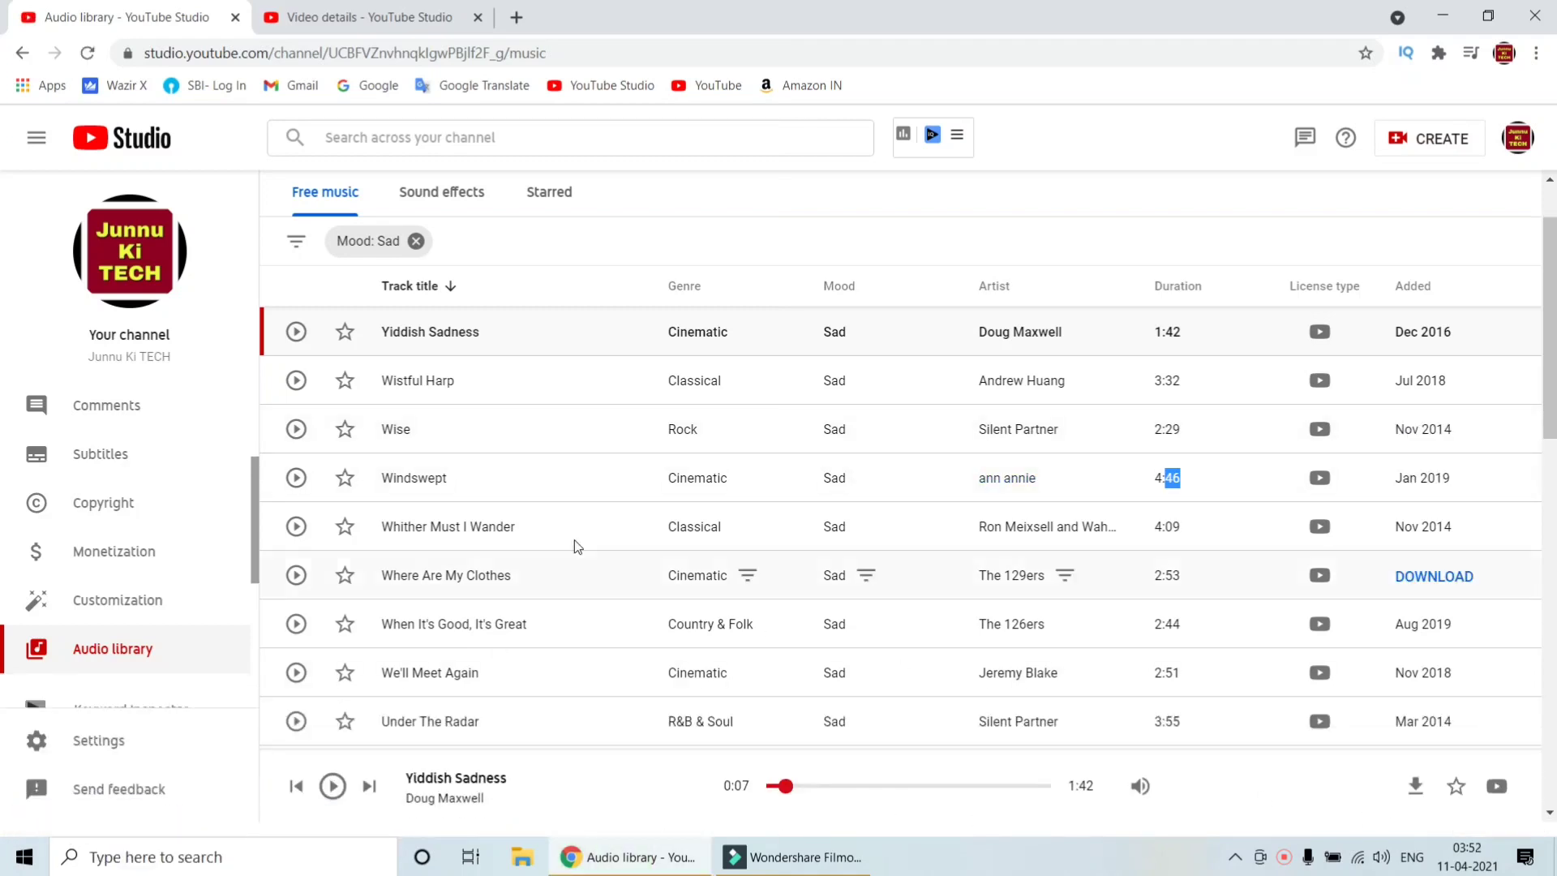
- Check the Creative Commons license of the Stopping By the Inn track and download it
scroll(4, 401, down, 3)
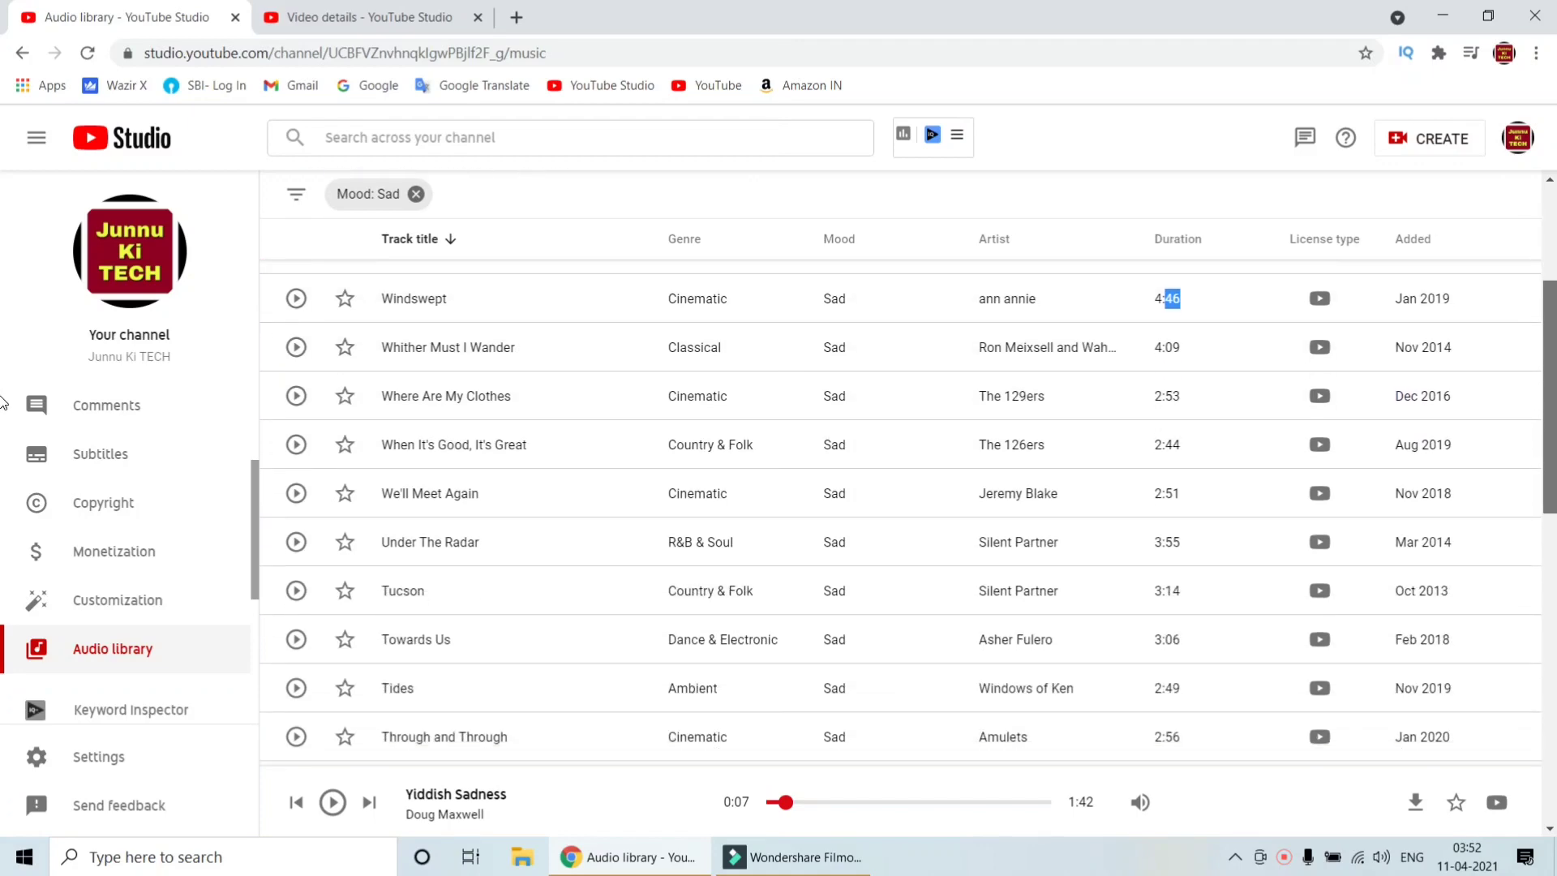
scroll(4, 402, down, 10)
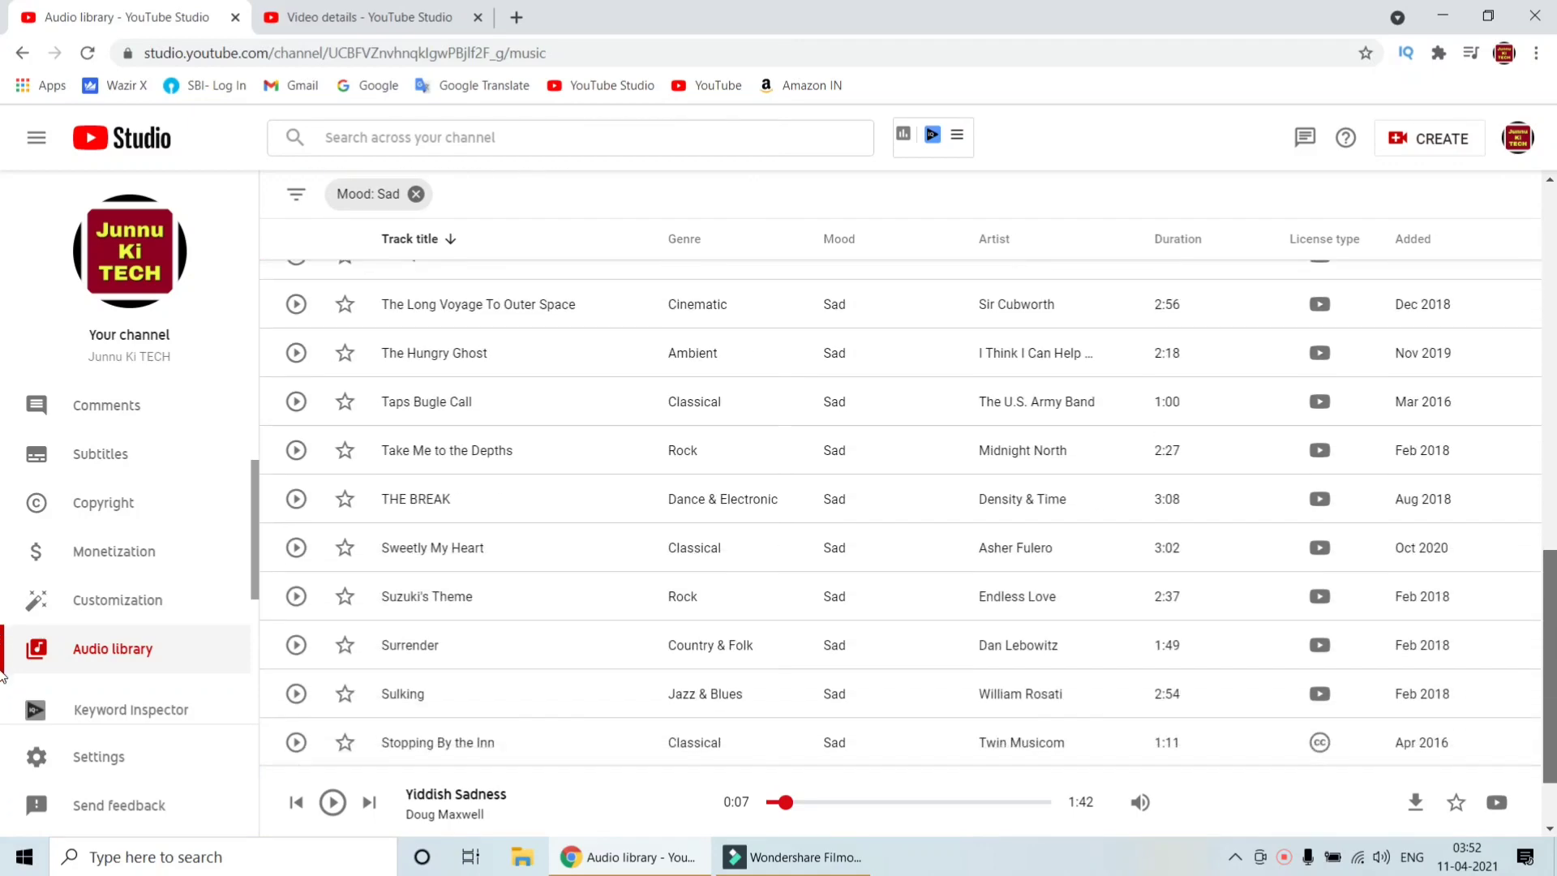
mouse_move(1320, 650)
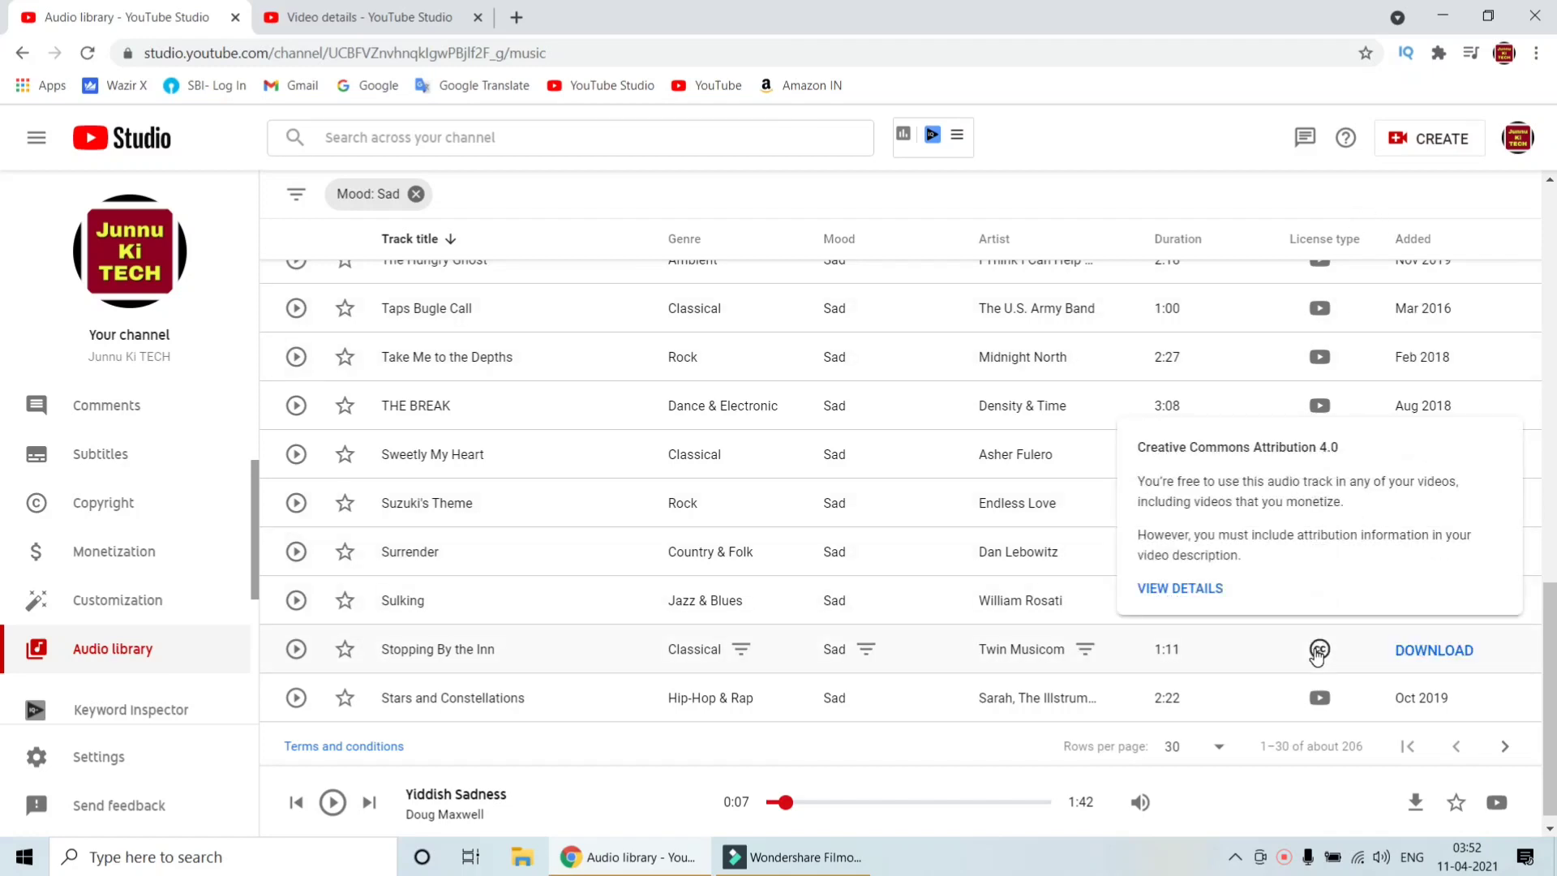
click(1425, 653)
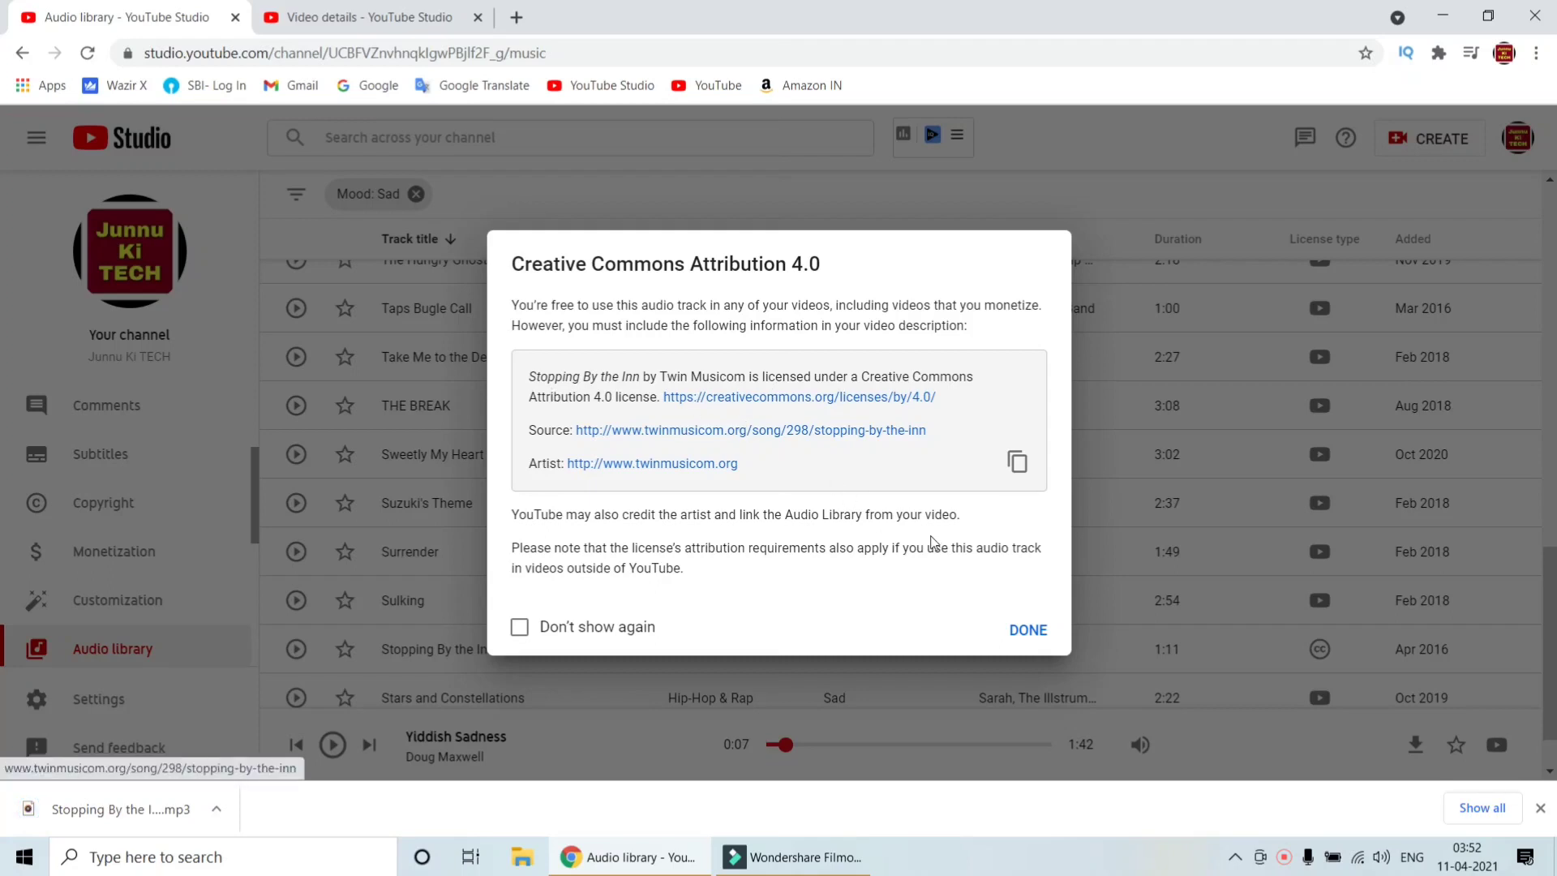
- Copy the Creative Commons attribution text for Stopping By the Inn to the clipboard
triple_click(722, 378)
double_click(722, 378)
click(943, 494)
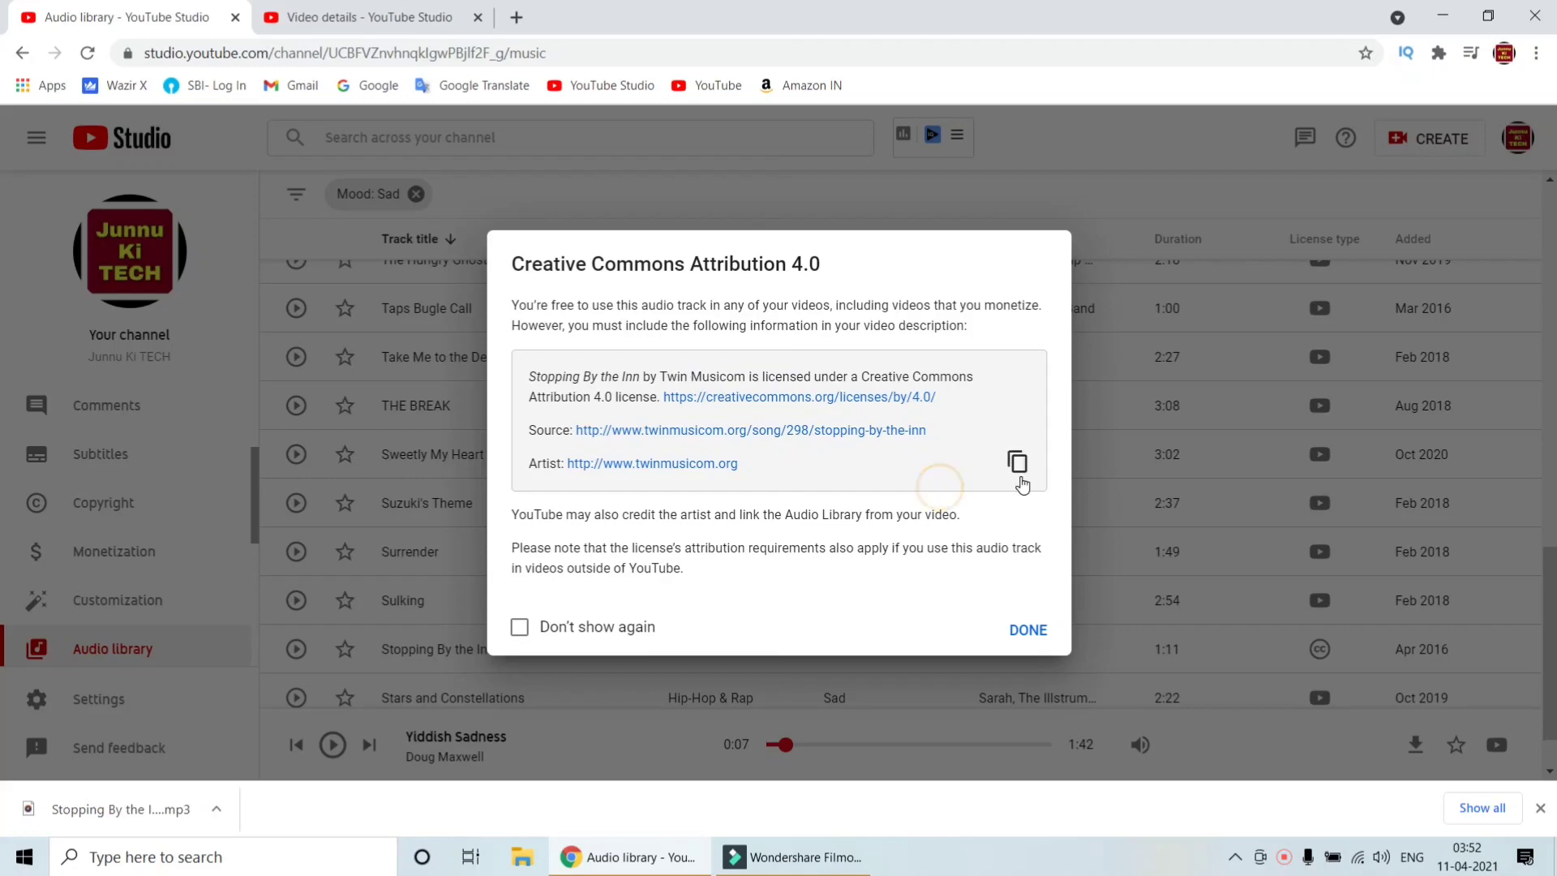
click(1017, 465)
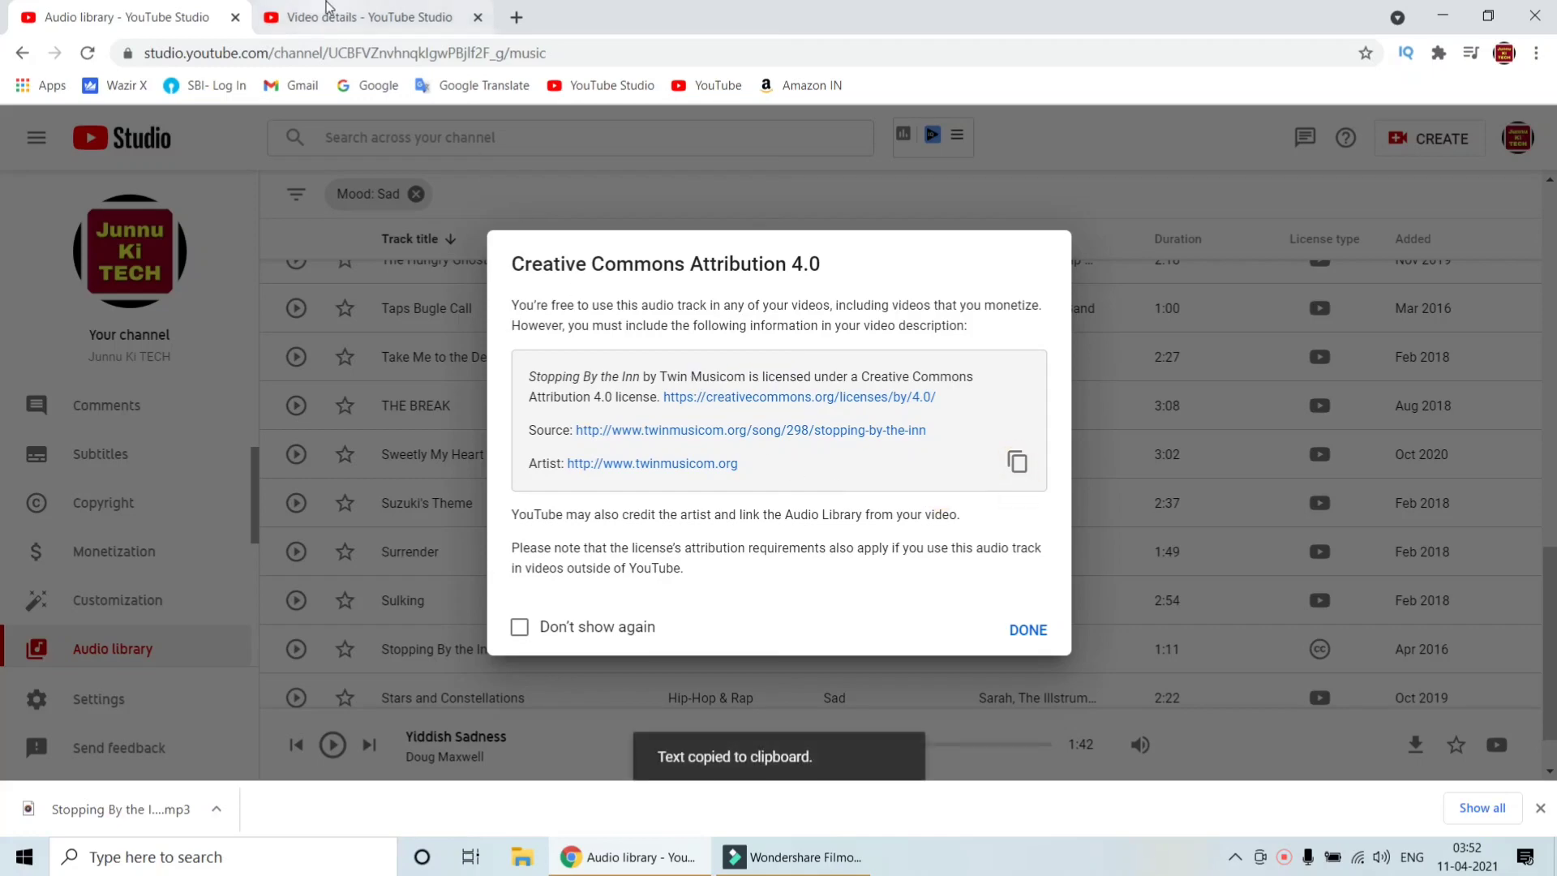
- Paste the copied Stopping By the Inn attribution into the video's description, below the Go Pro For Vlogging link
click(369, 17)
click(827, 528)
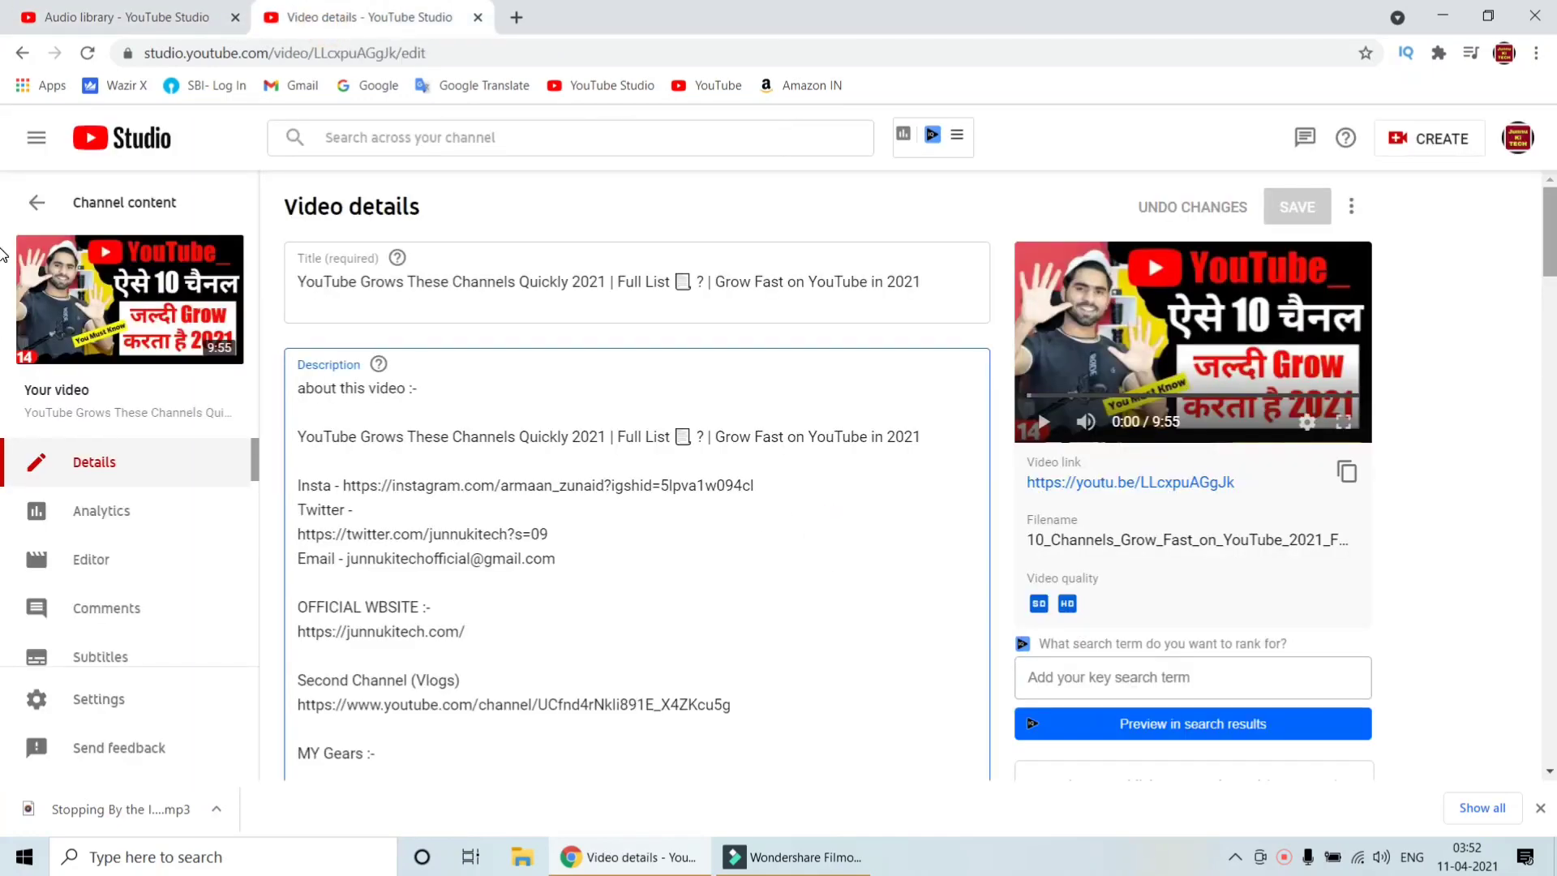
scroll(548, 535, down, 3)
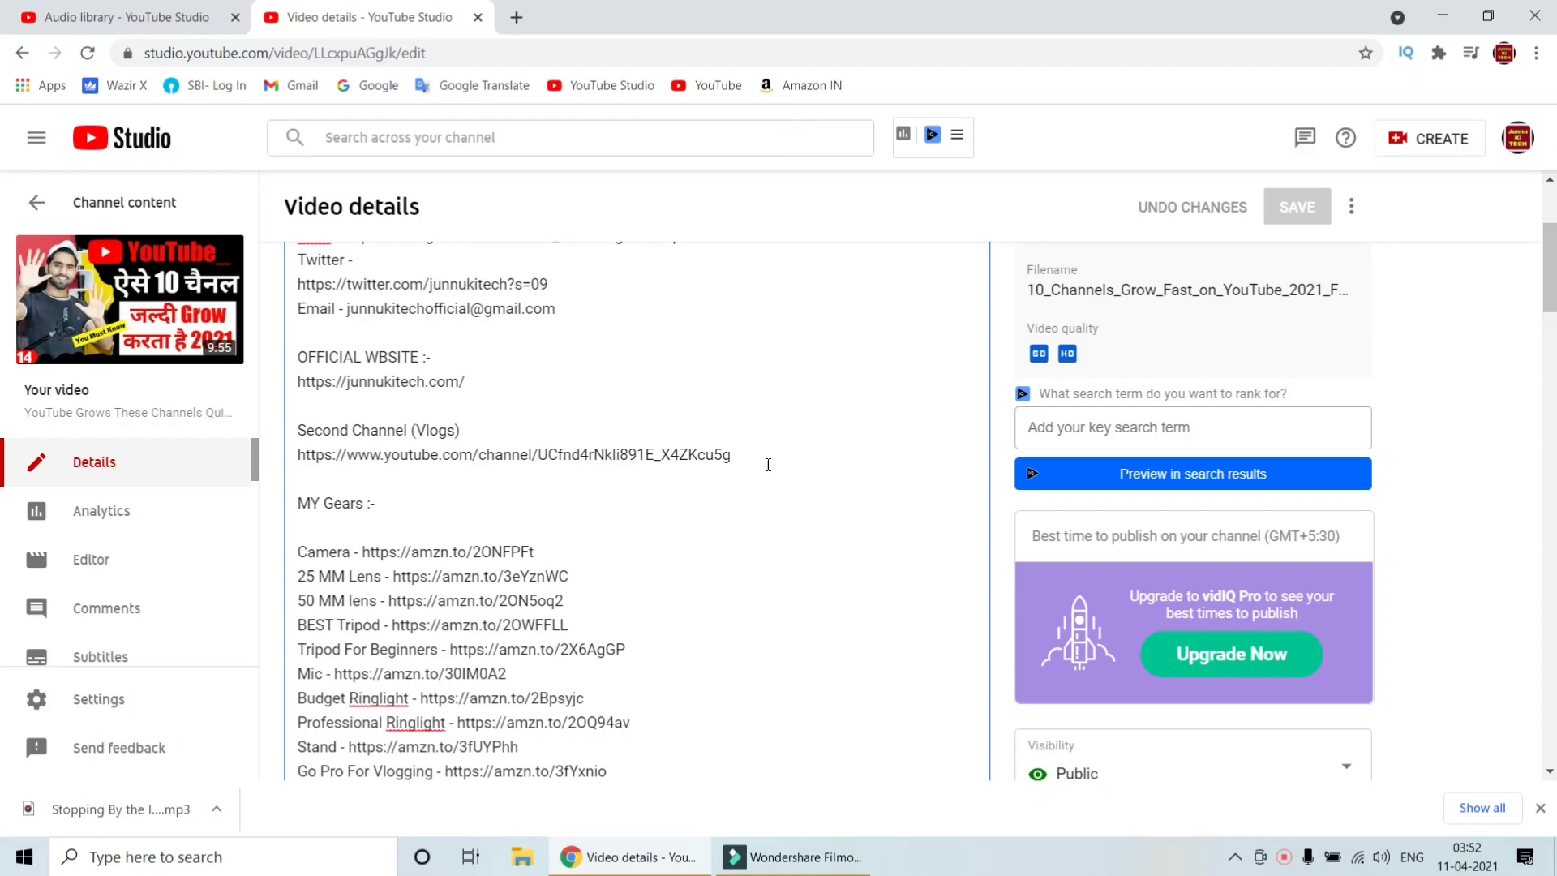
scroll(750, 432, down, 5)
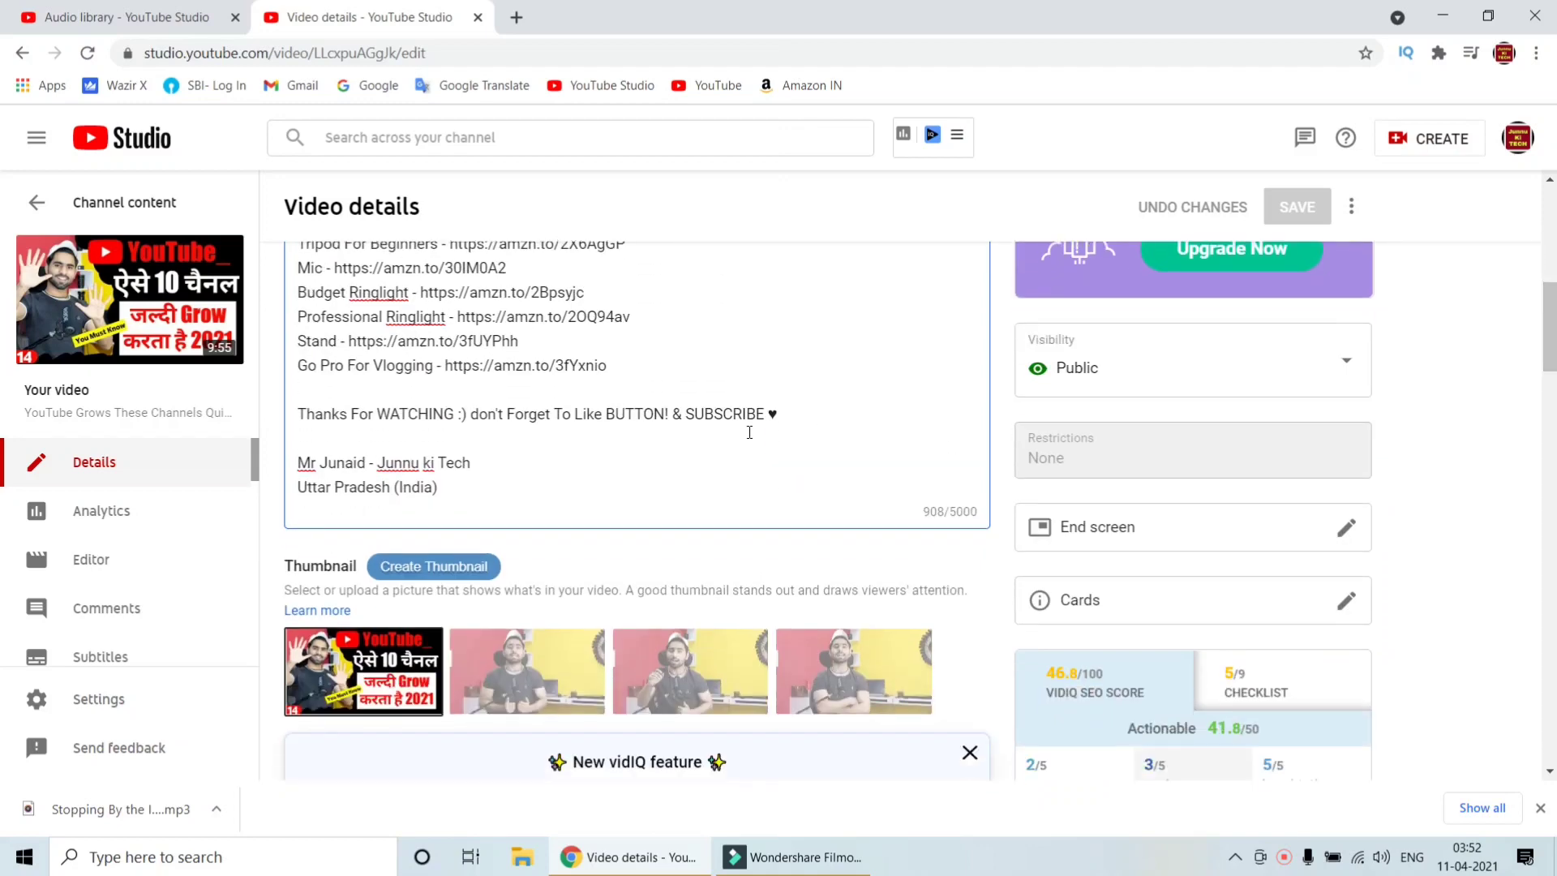
click(646, 376)
key(Return)
key(Return)
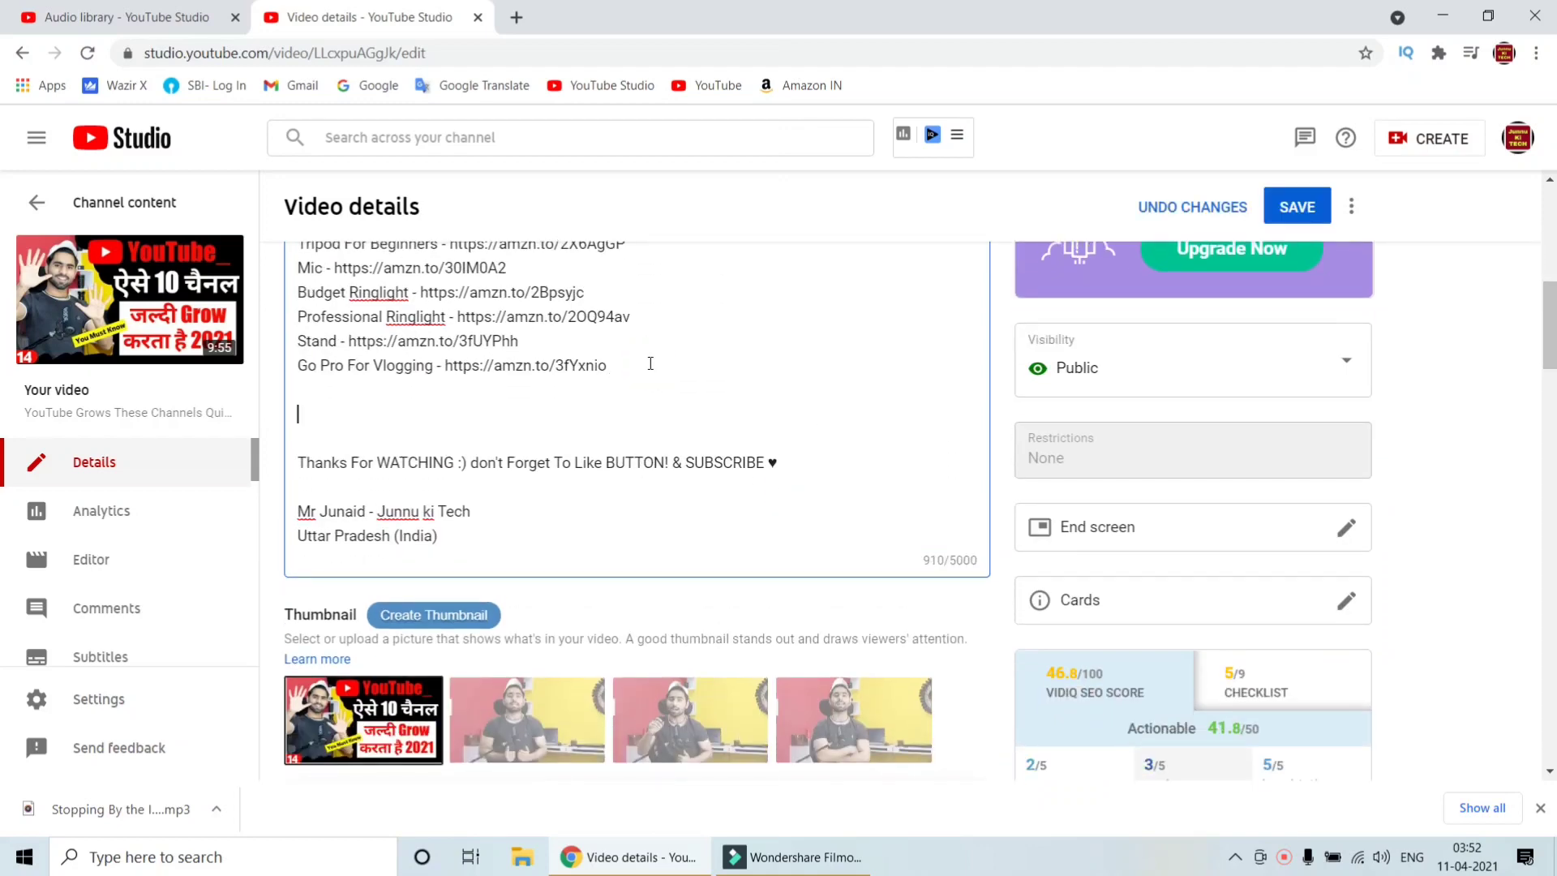
key(ctrl+v)
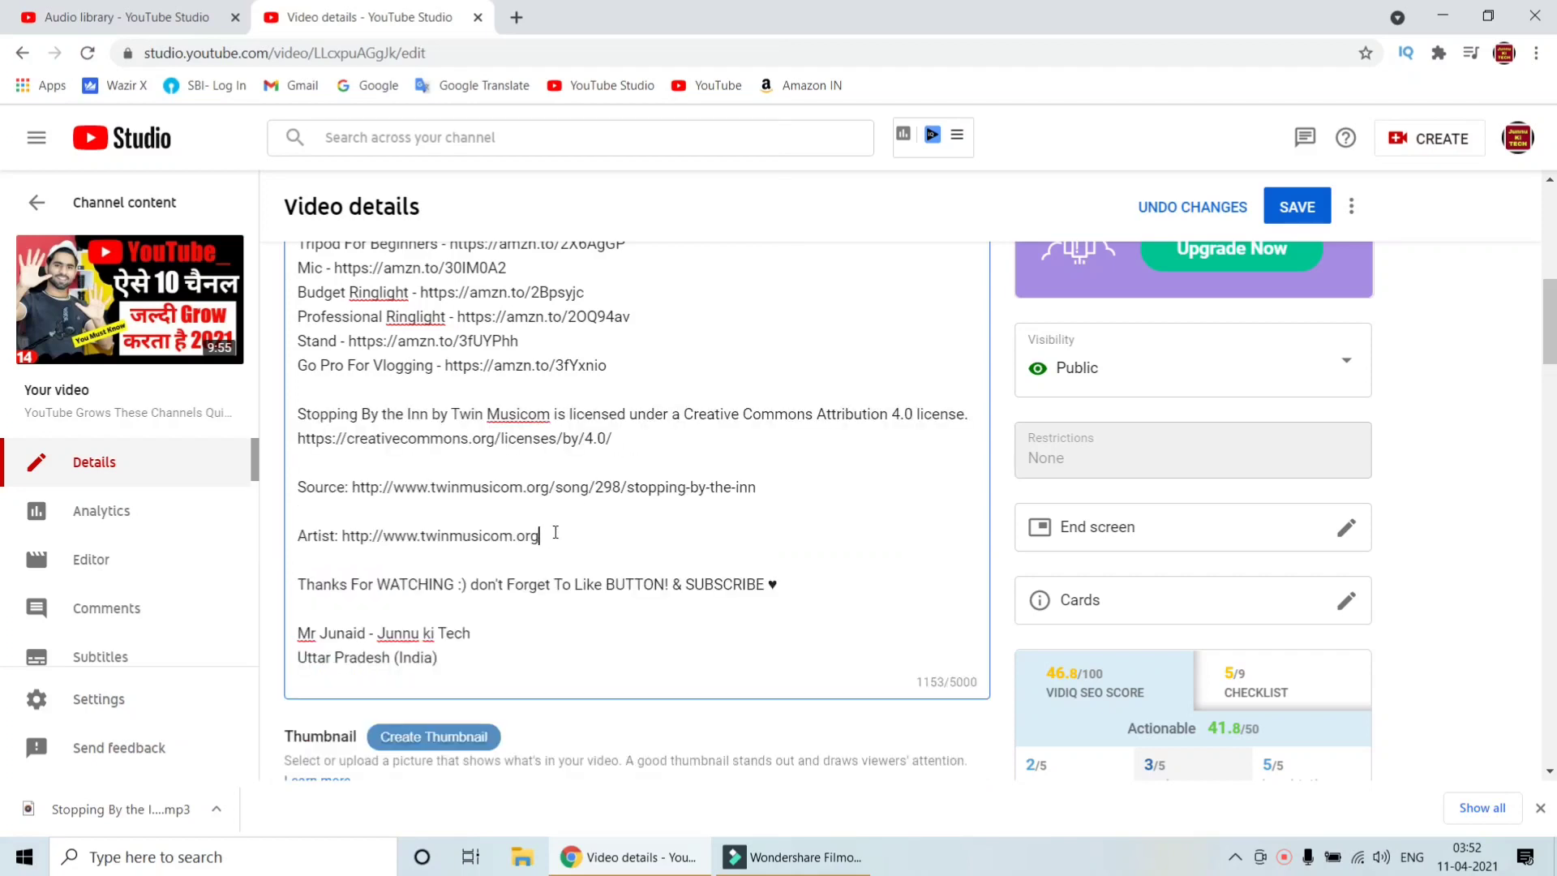
- Remove the pasted Stopping By the Inn attribution and the extra blank lines from the video's description
drag(556, 536, 307, 420)
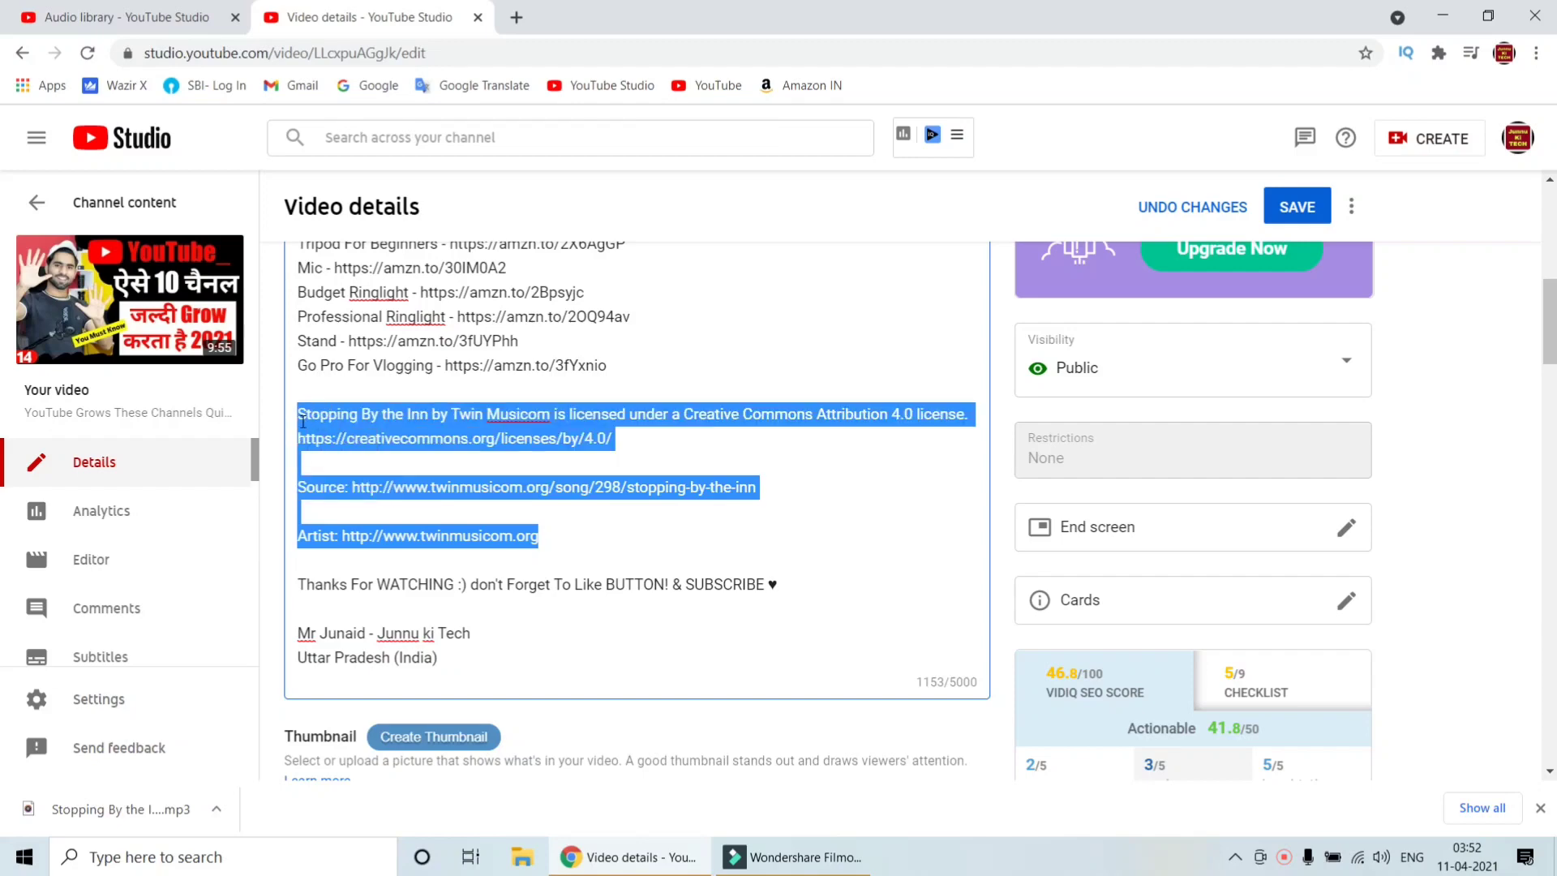
key(BackSpace)
key(BackSpace)
key(BackSpace)
- Return to the Audio library, dismiss the Creative Commons attribution dialog, and star the Windswept track
click(114, 12)
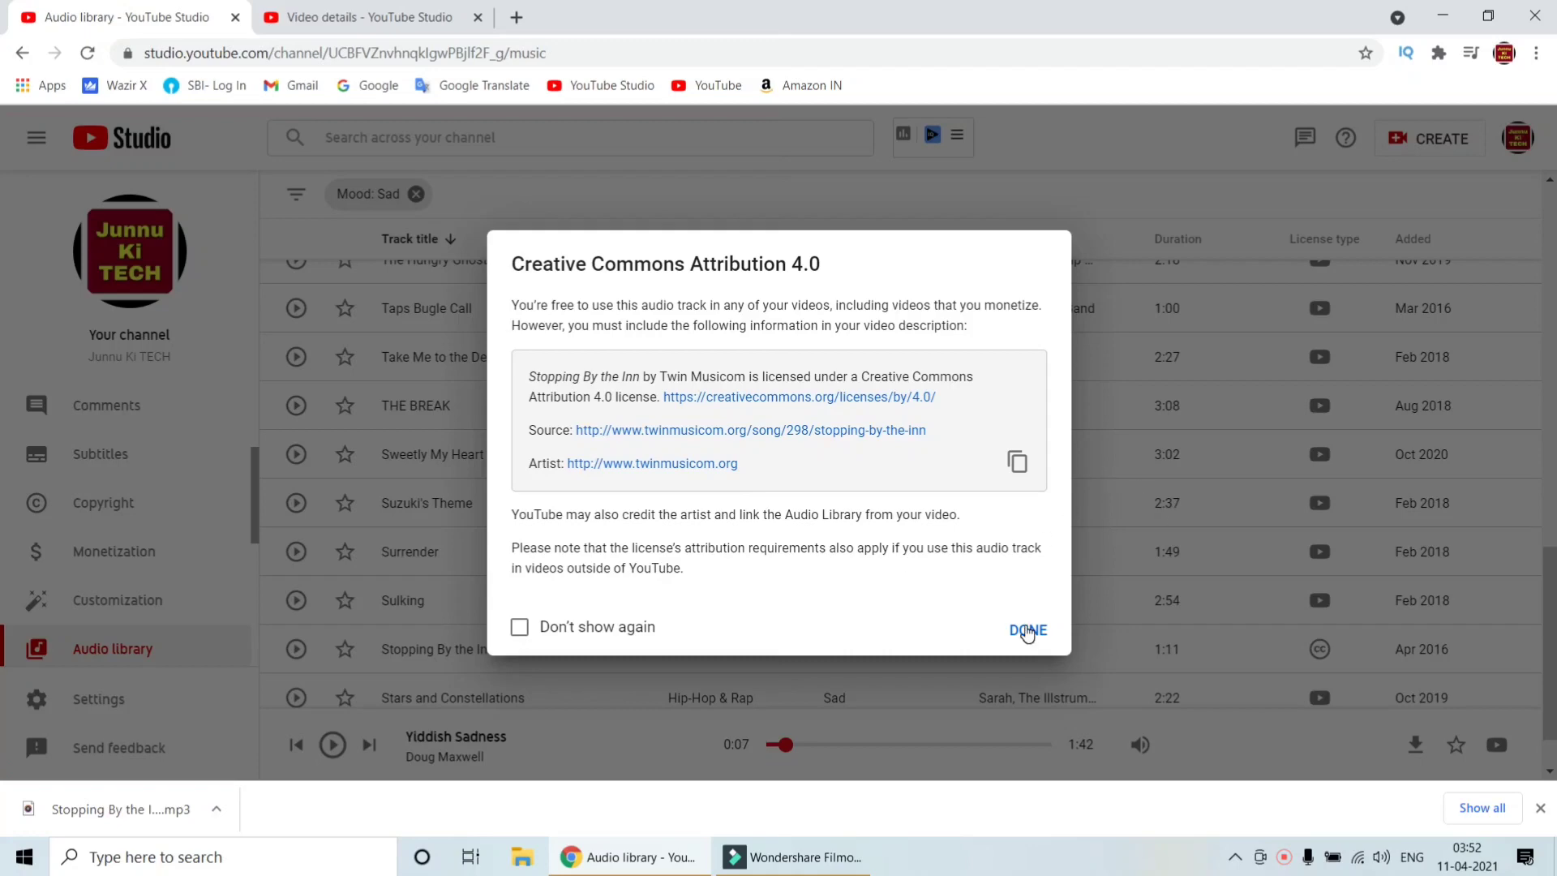
click(1142, 496)
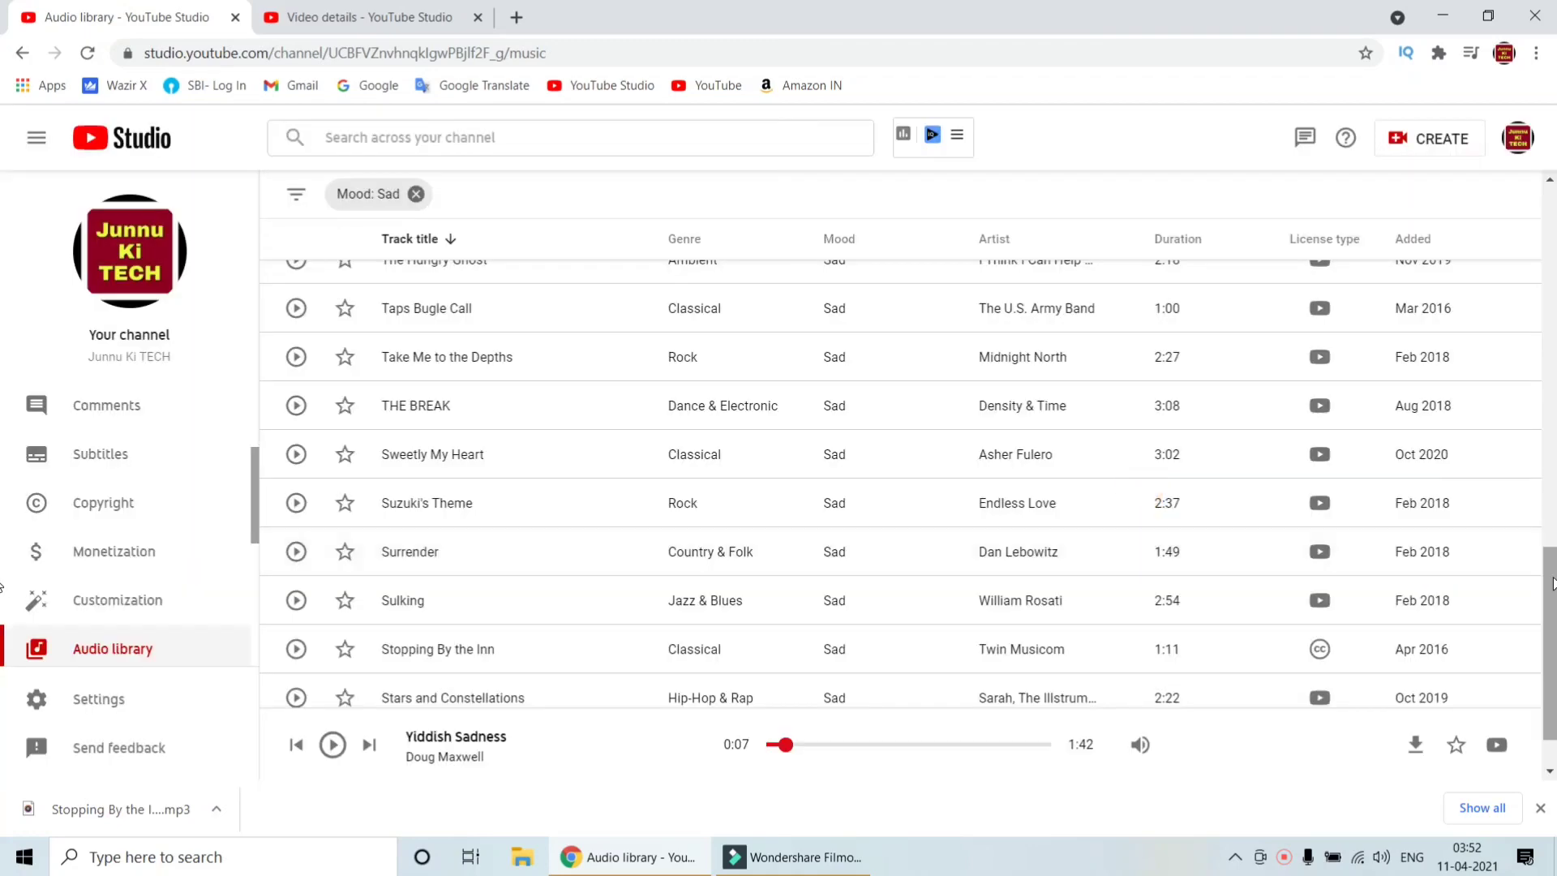
scroll(4, 580, up, 7)
scroll(4, 398, up, 4)
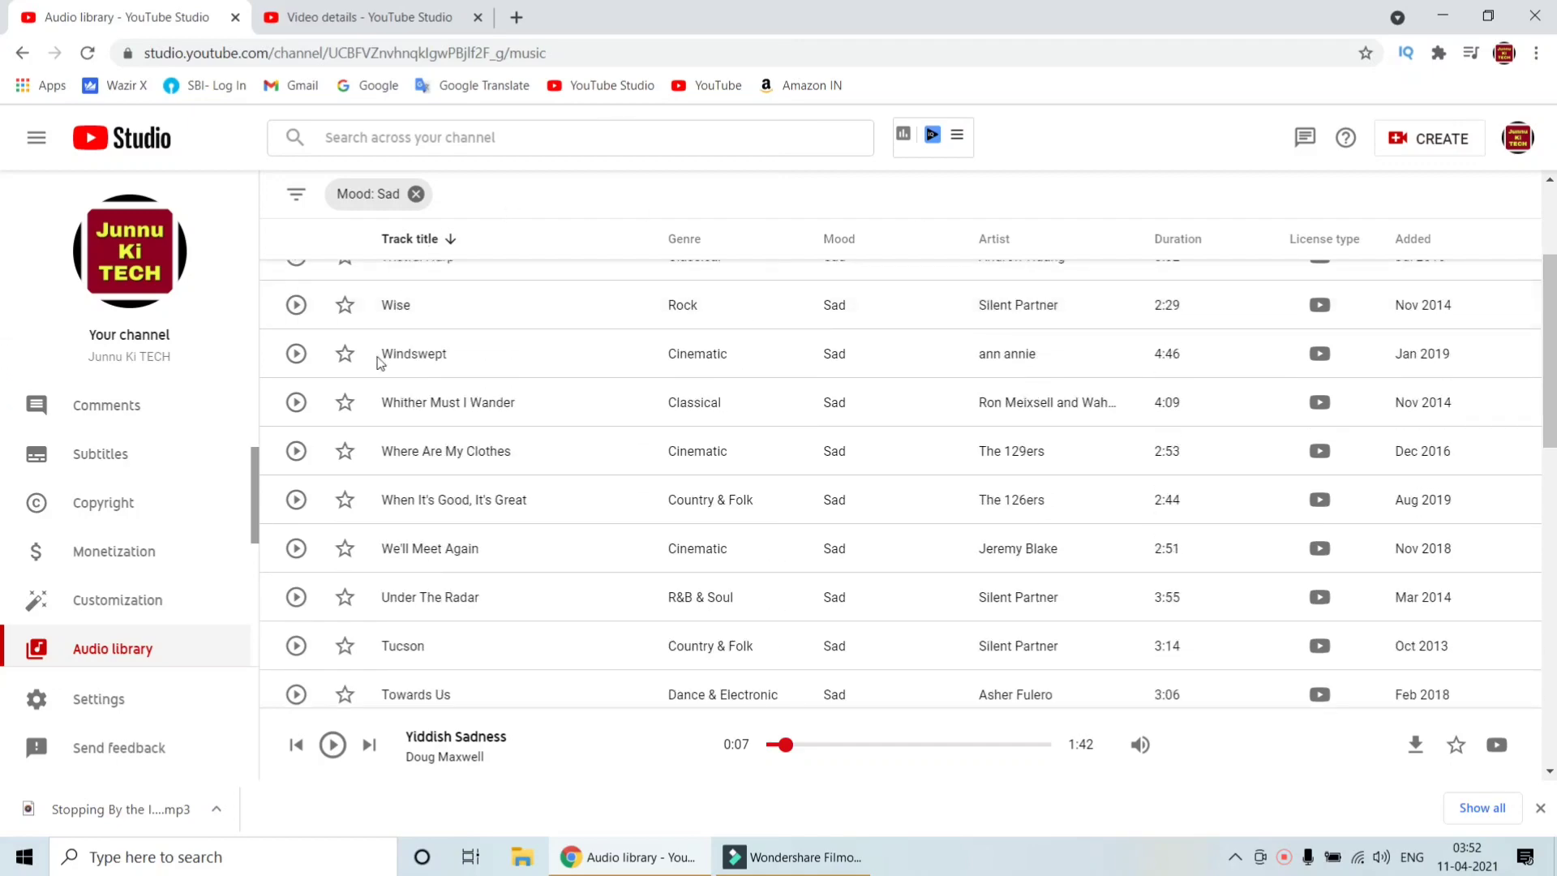
click(345, 353)
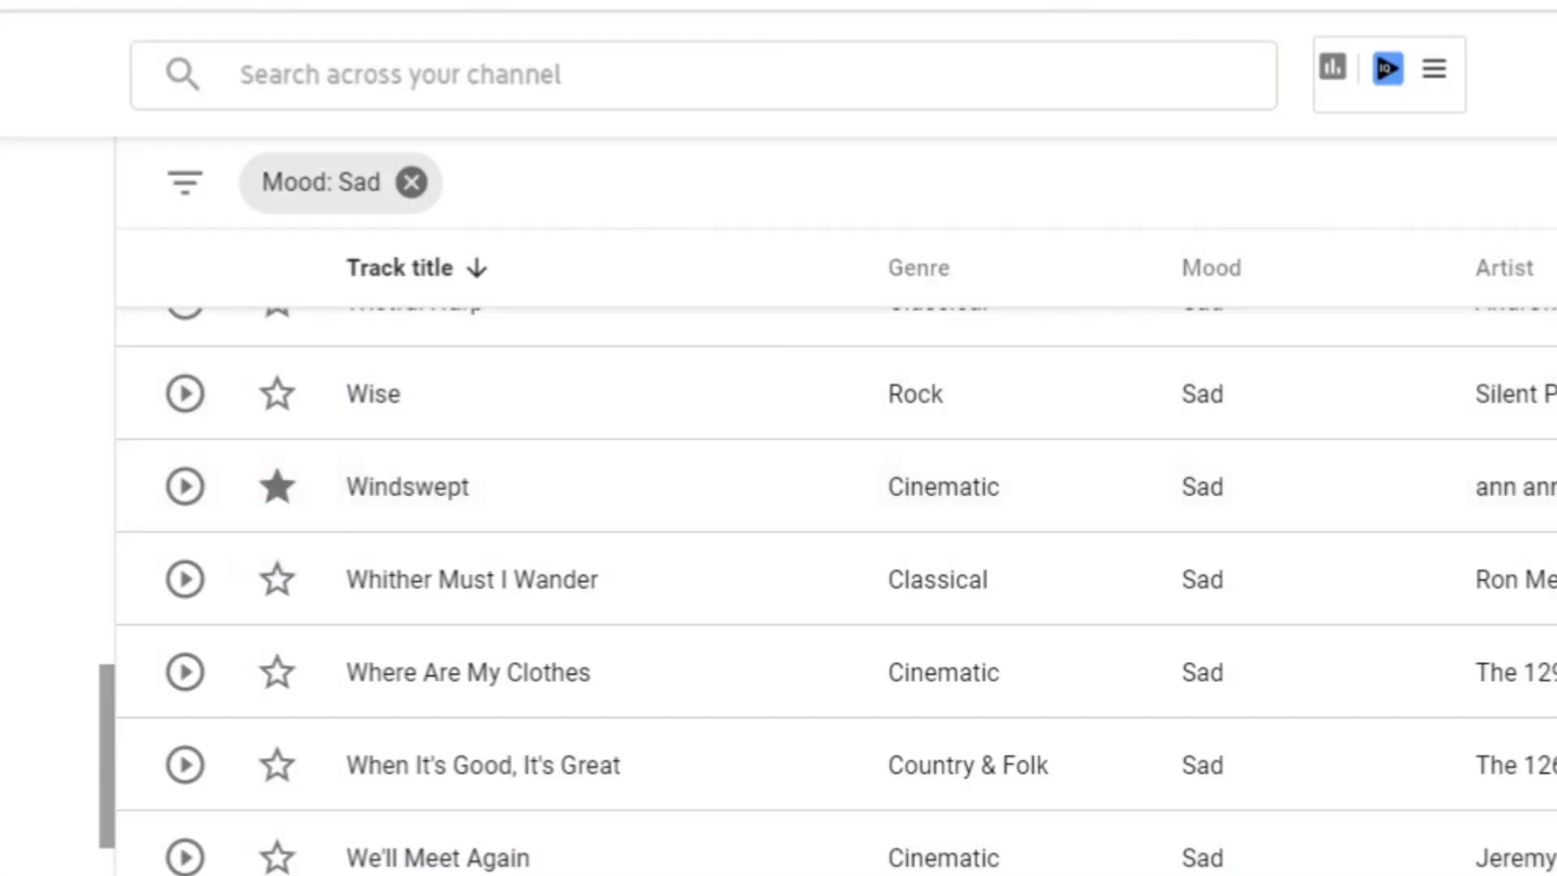
- View the starred tracks and return to the free music list
scroll(1260, 489, up, 5)
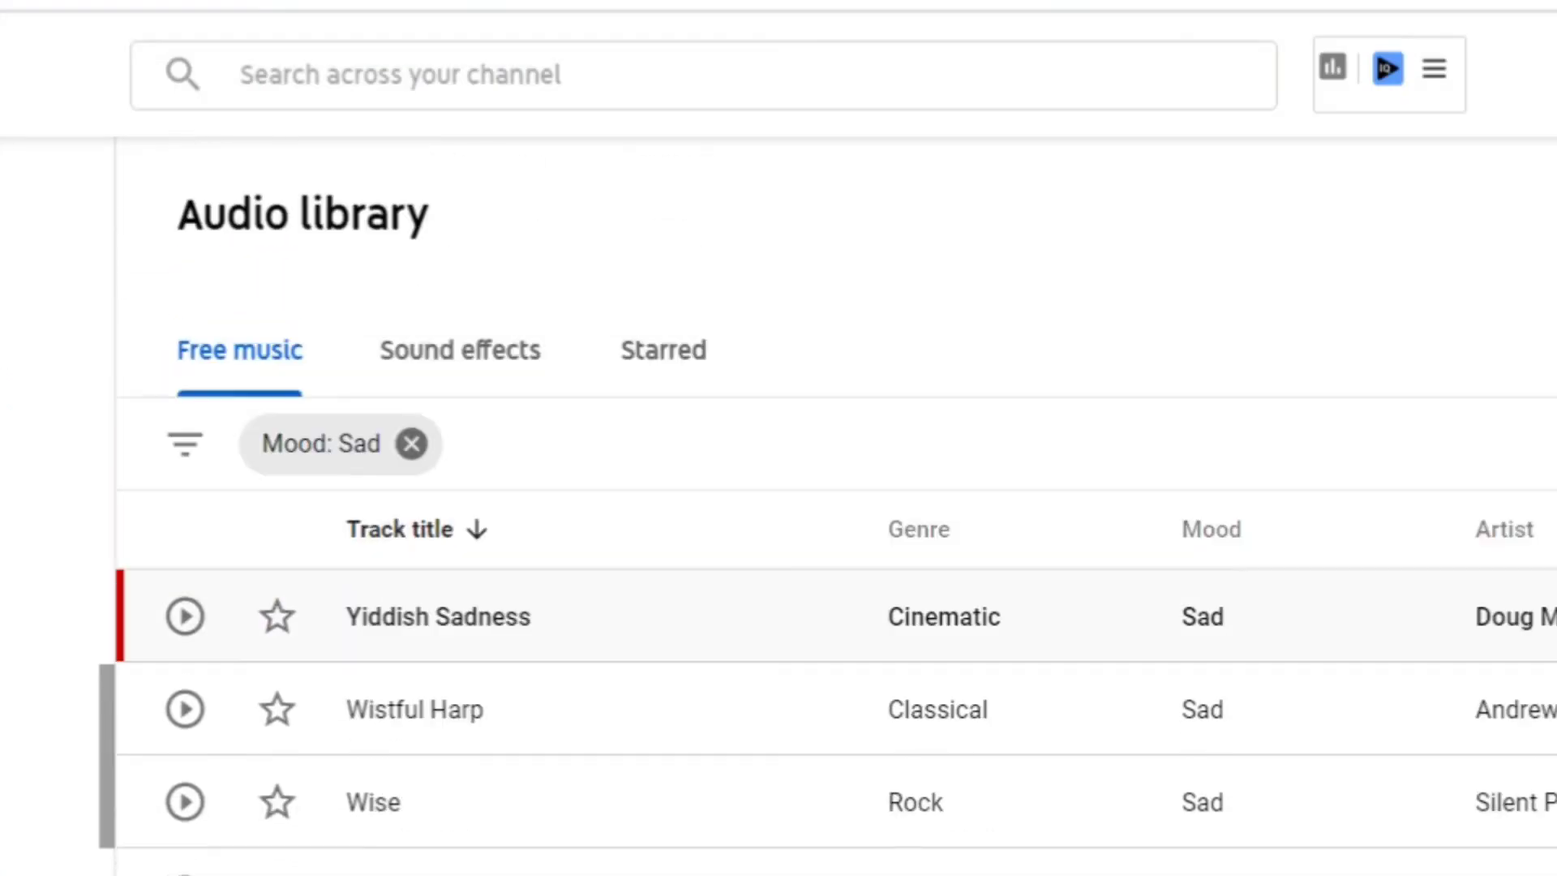
click(649, 365)
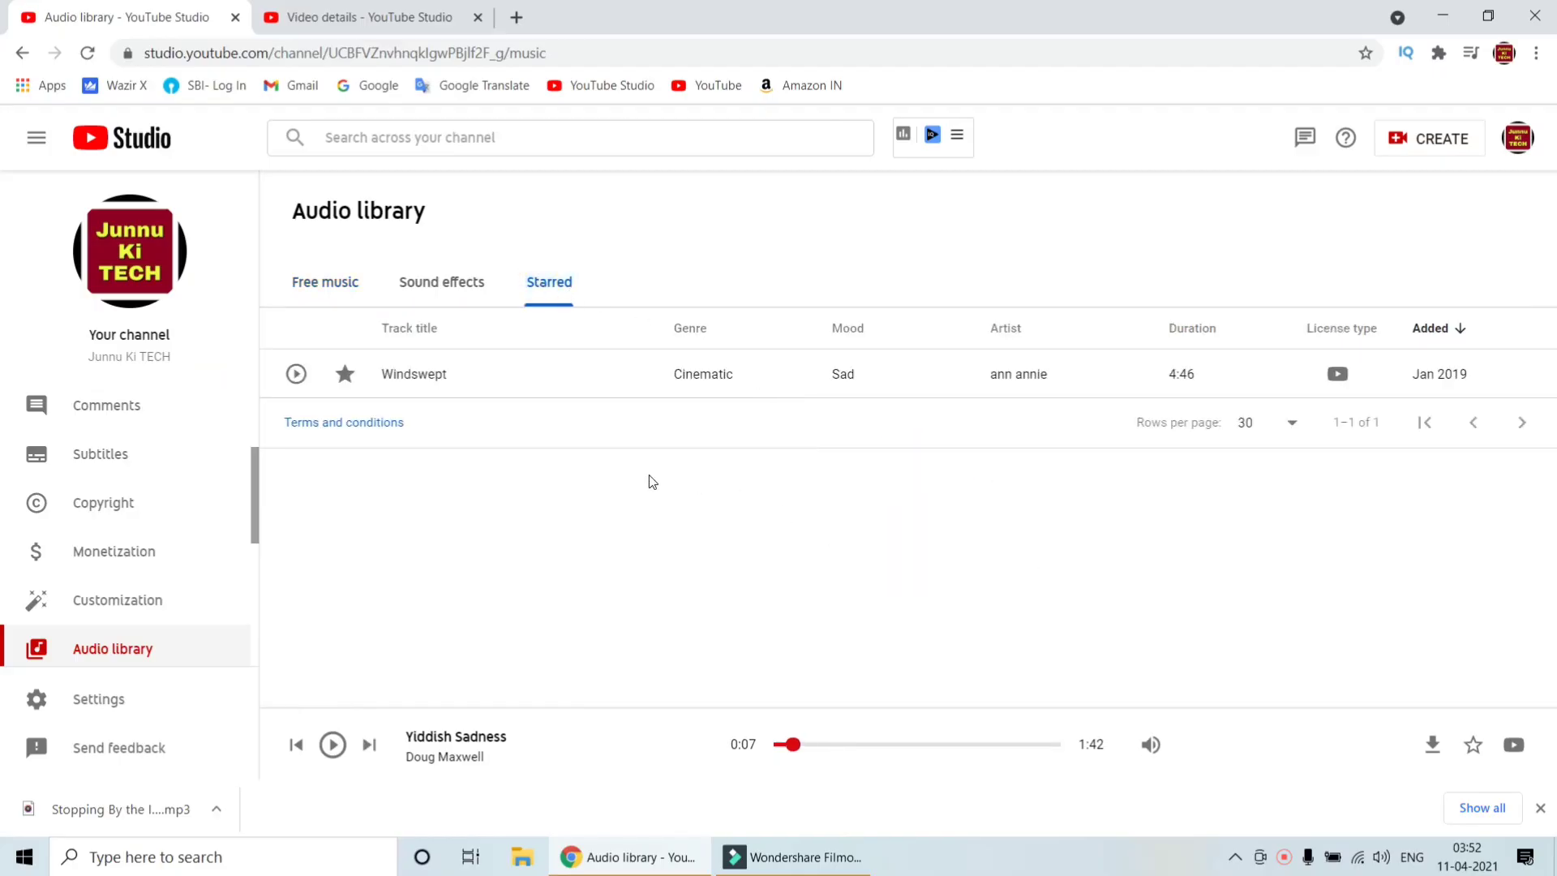
click(308, 293)
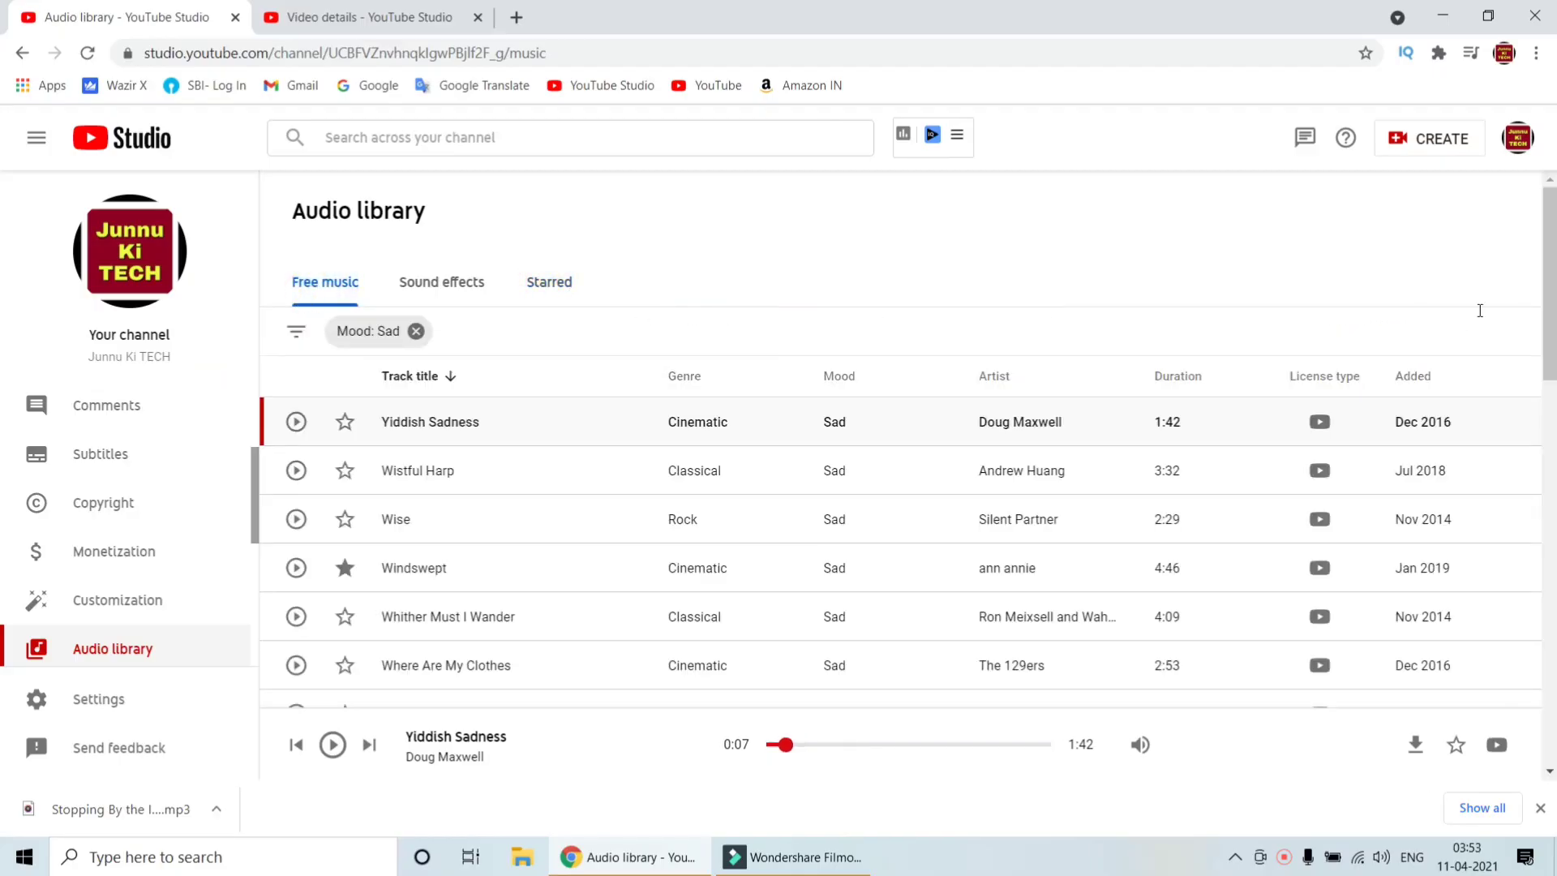
- Star the track When It's Good, It's Great, and check the starred list before returning to free music
scroll(4, 250, down, 3)
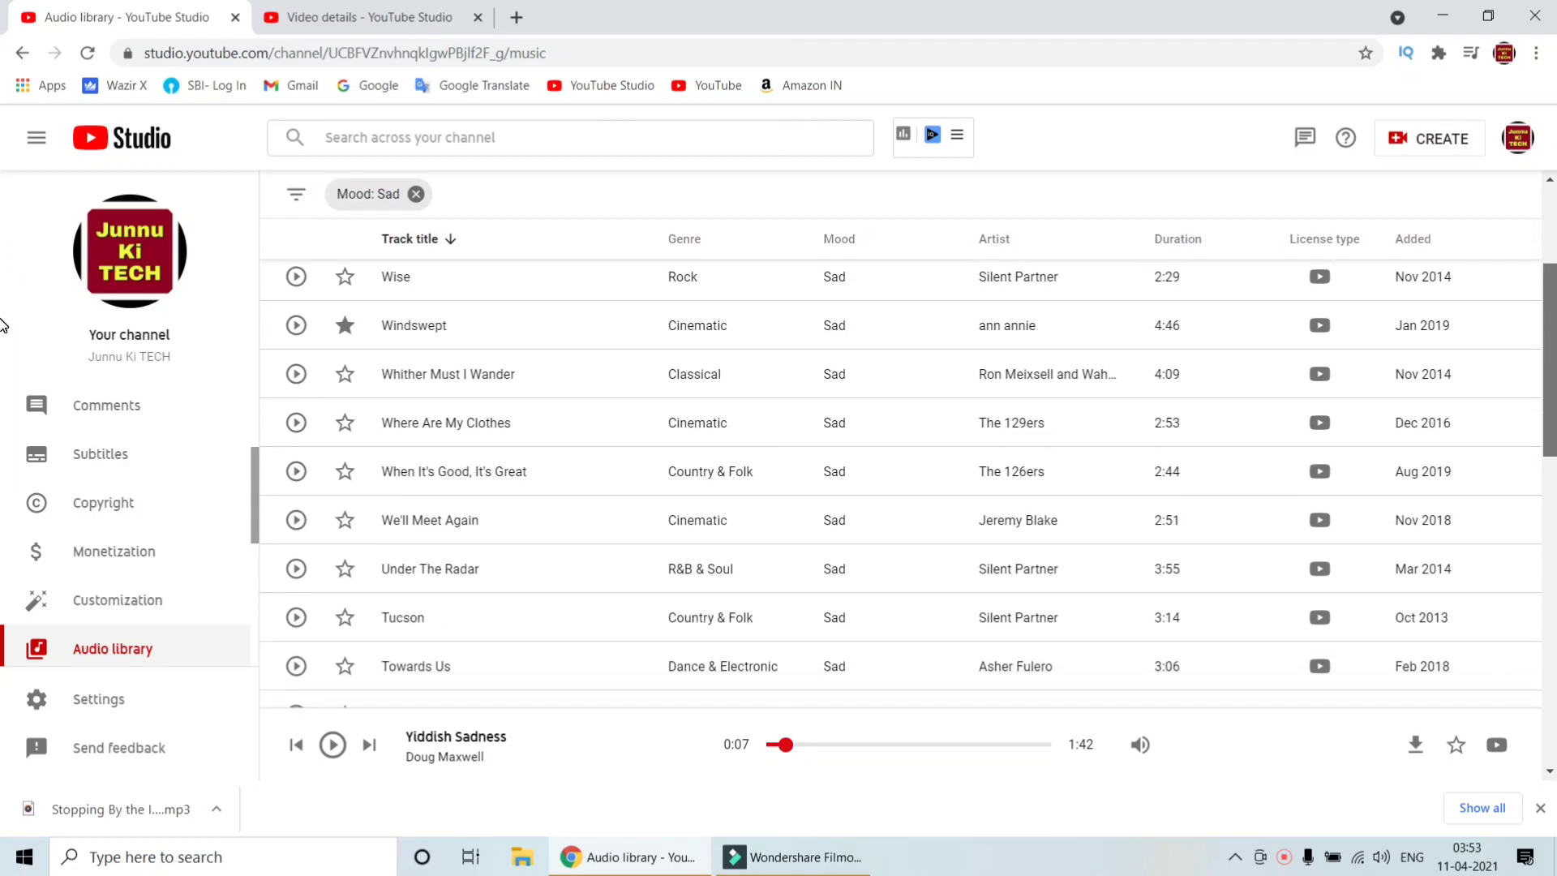
scroll(2, 333, down, 1)
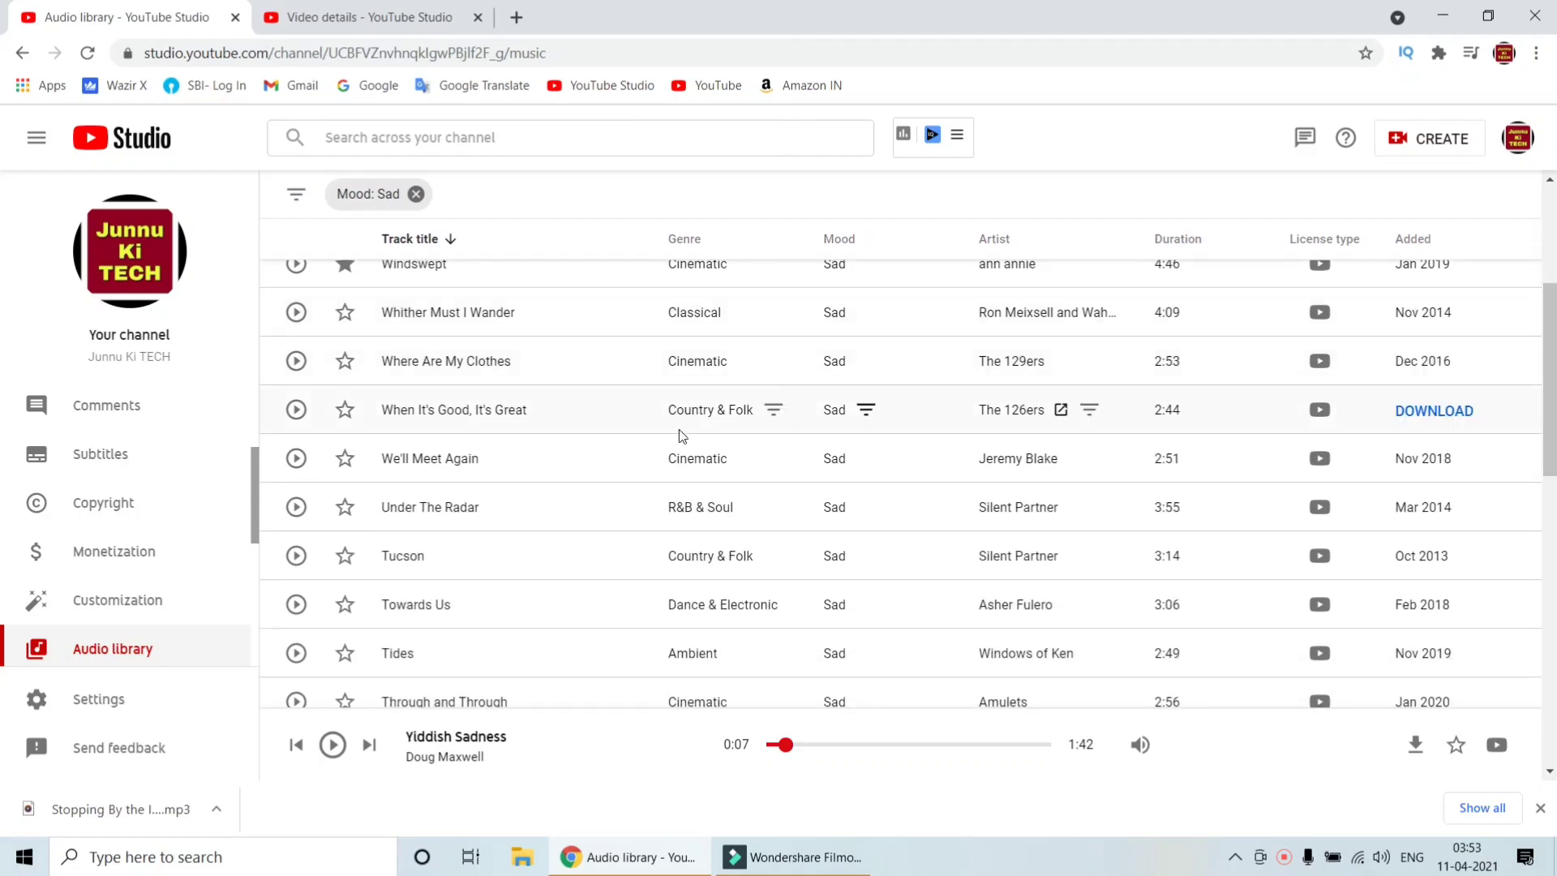
click(345, 410)
scroll(1550, 400, up, 5)
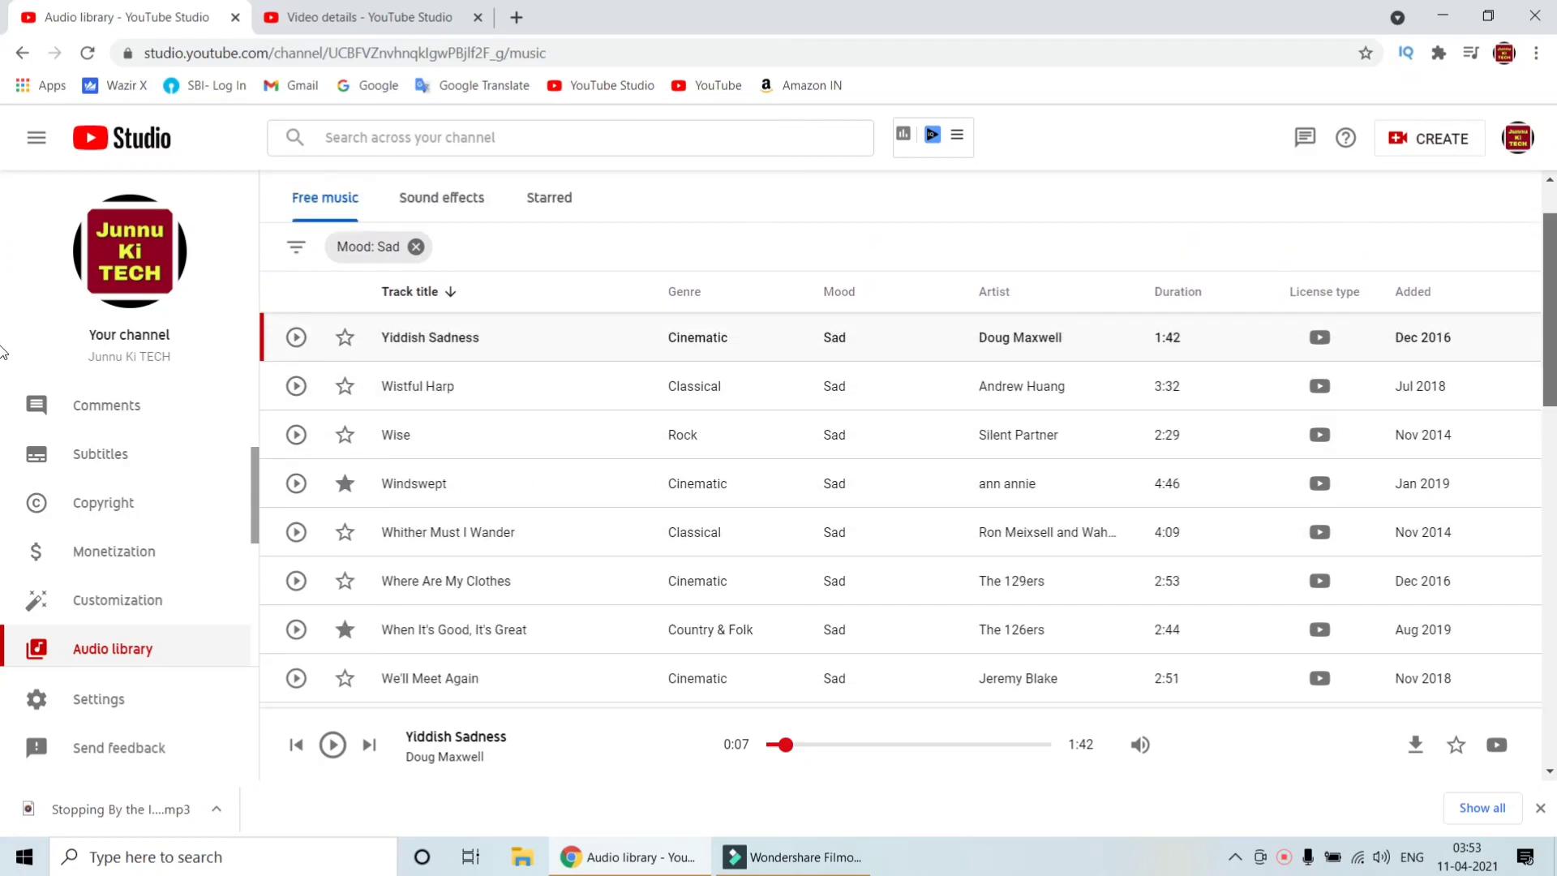
click(570, 270)
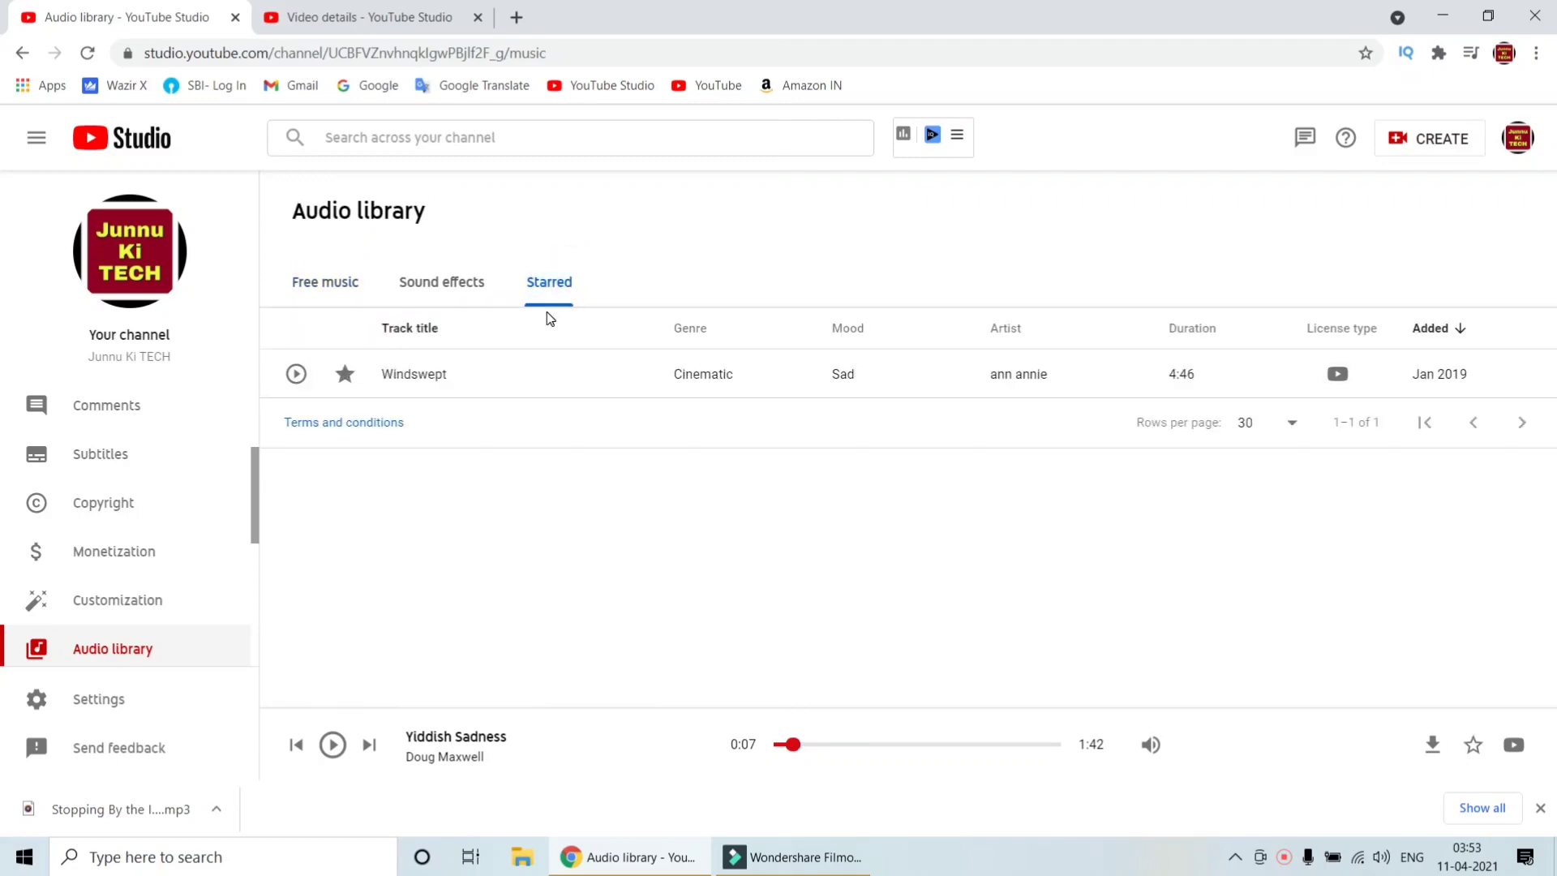
click(345, 284)
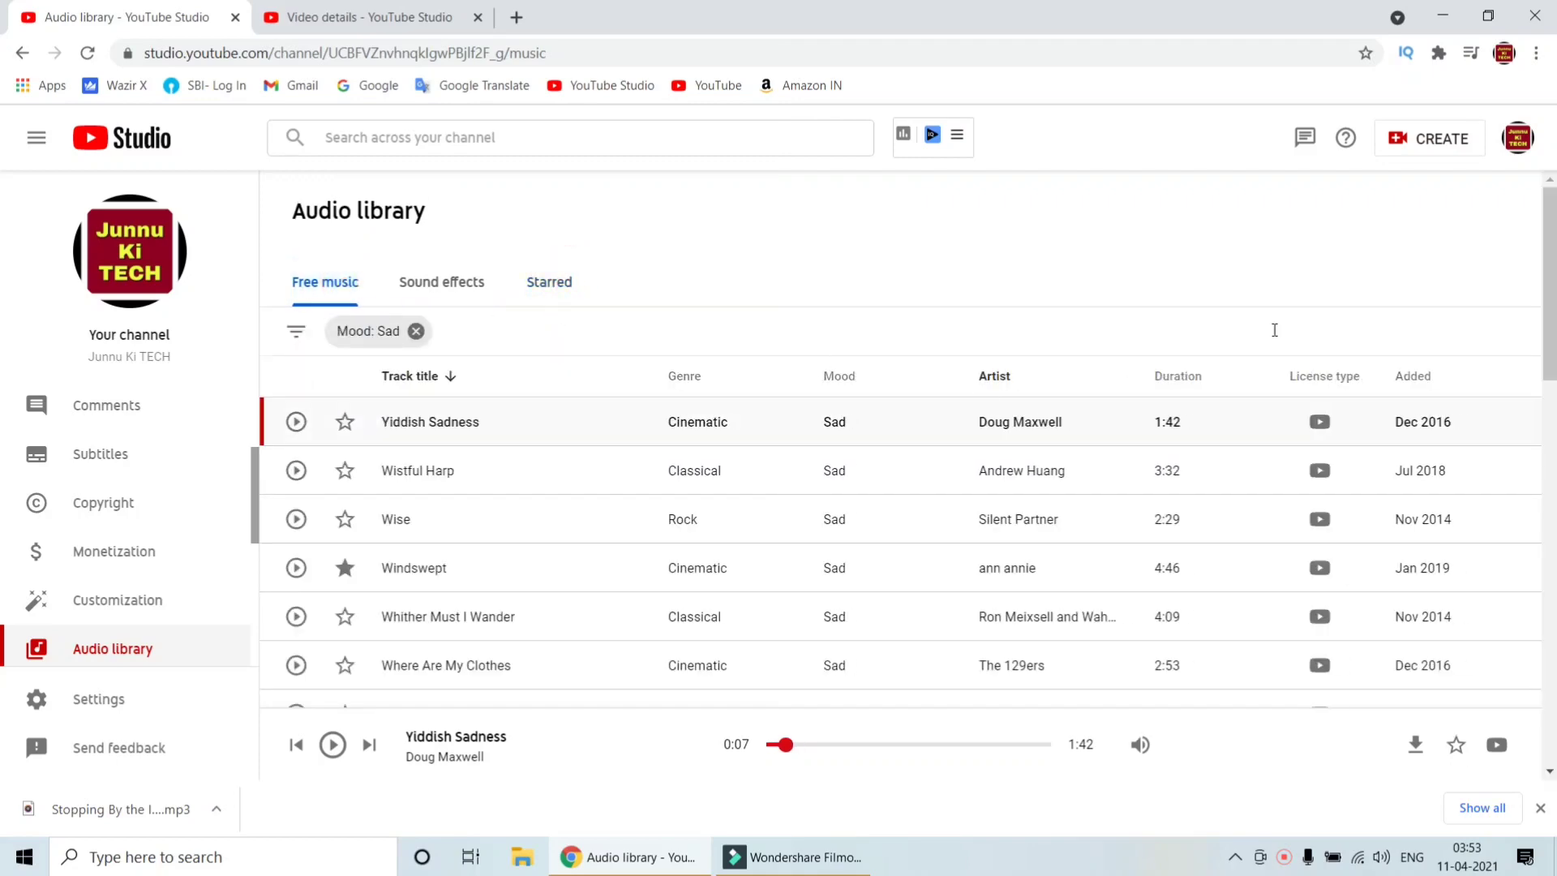
- Dismiss the download bar and browse to the end of the second page of Sad tracks
scroll(4, 438, down, 3)
scroll(4, 454, down, 15)
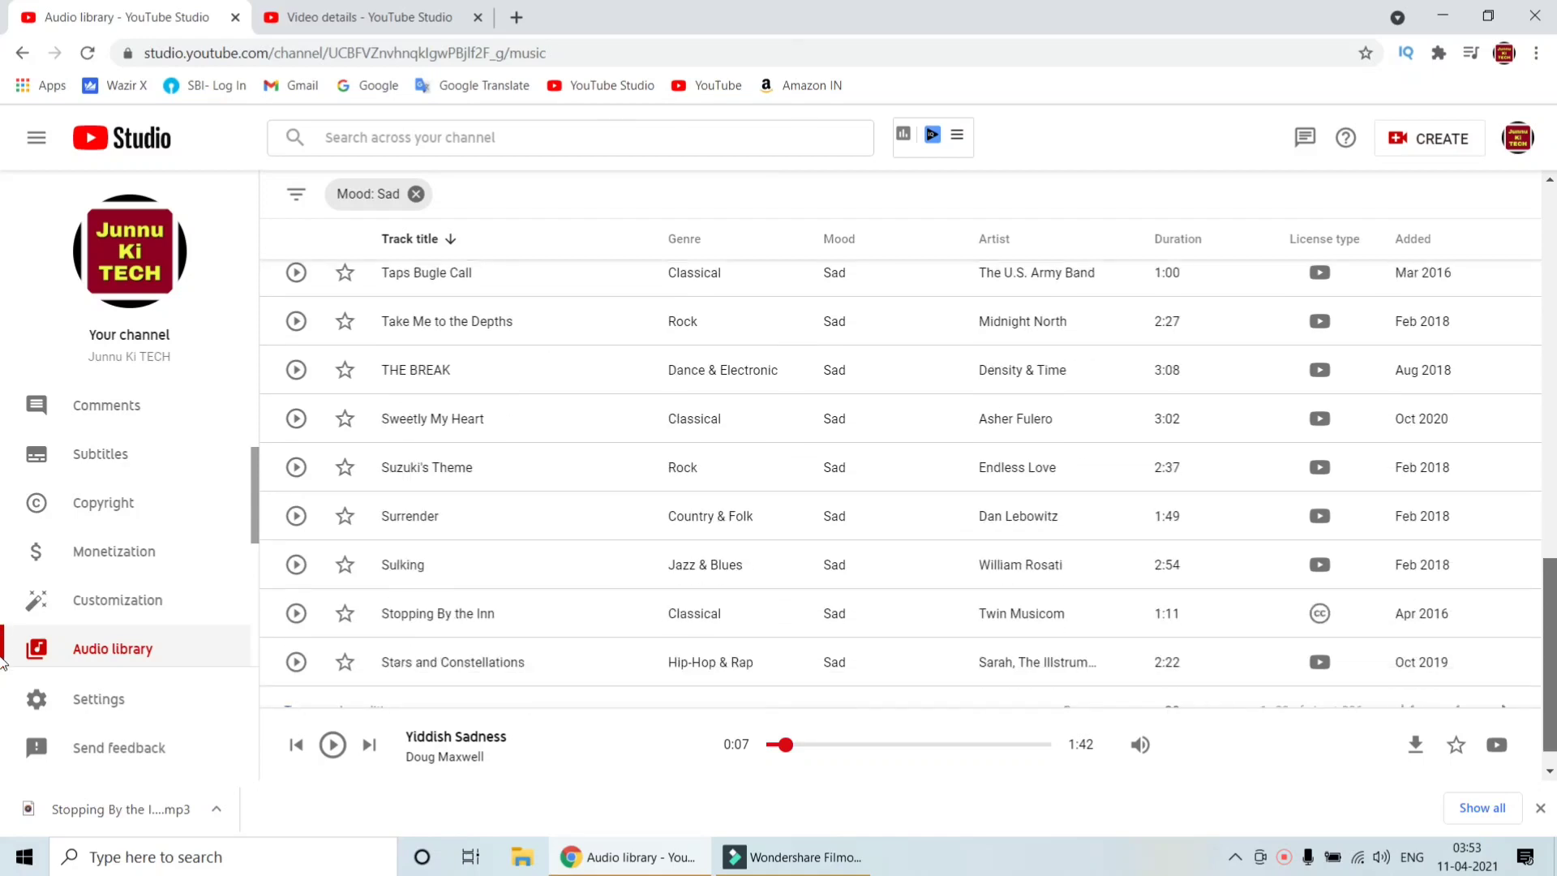
click(1541, 809)
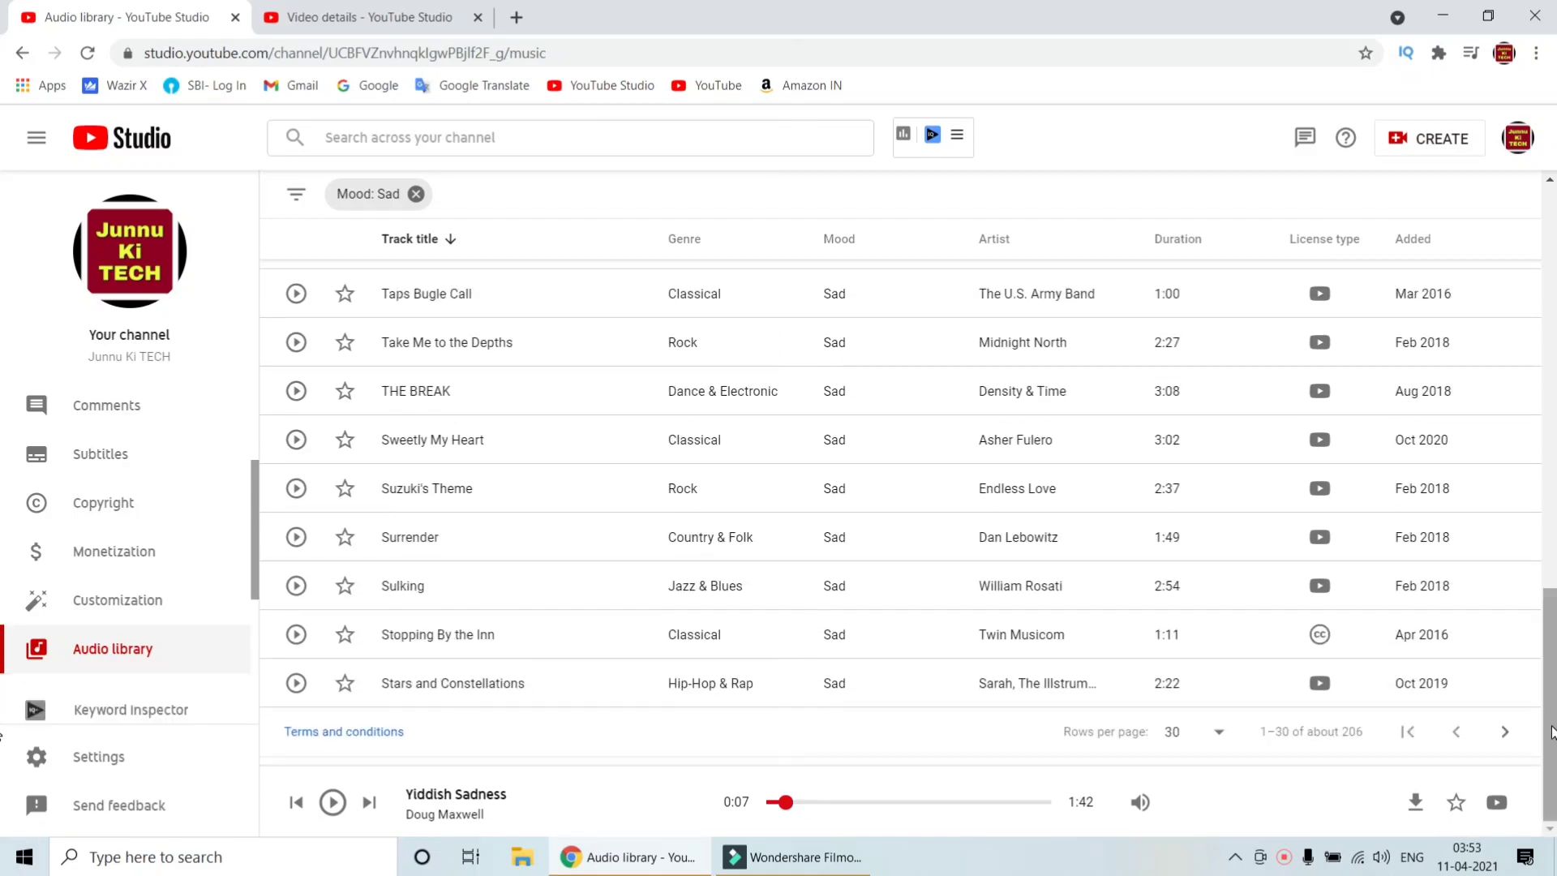
click(1505, 733)
scroll(3, 617, down, 15)
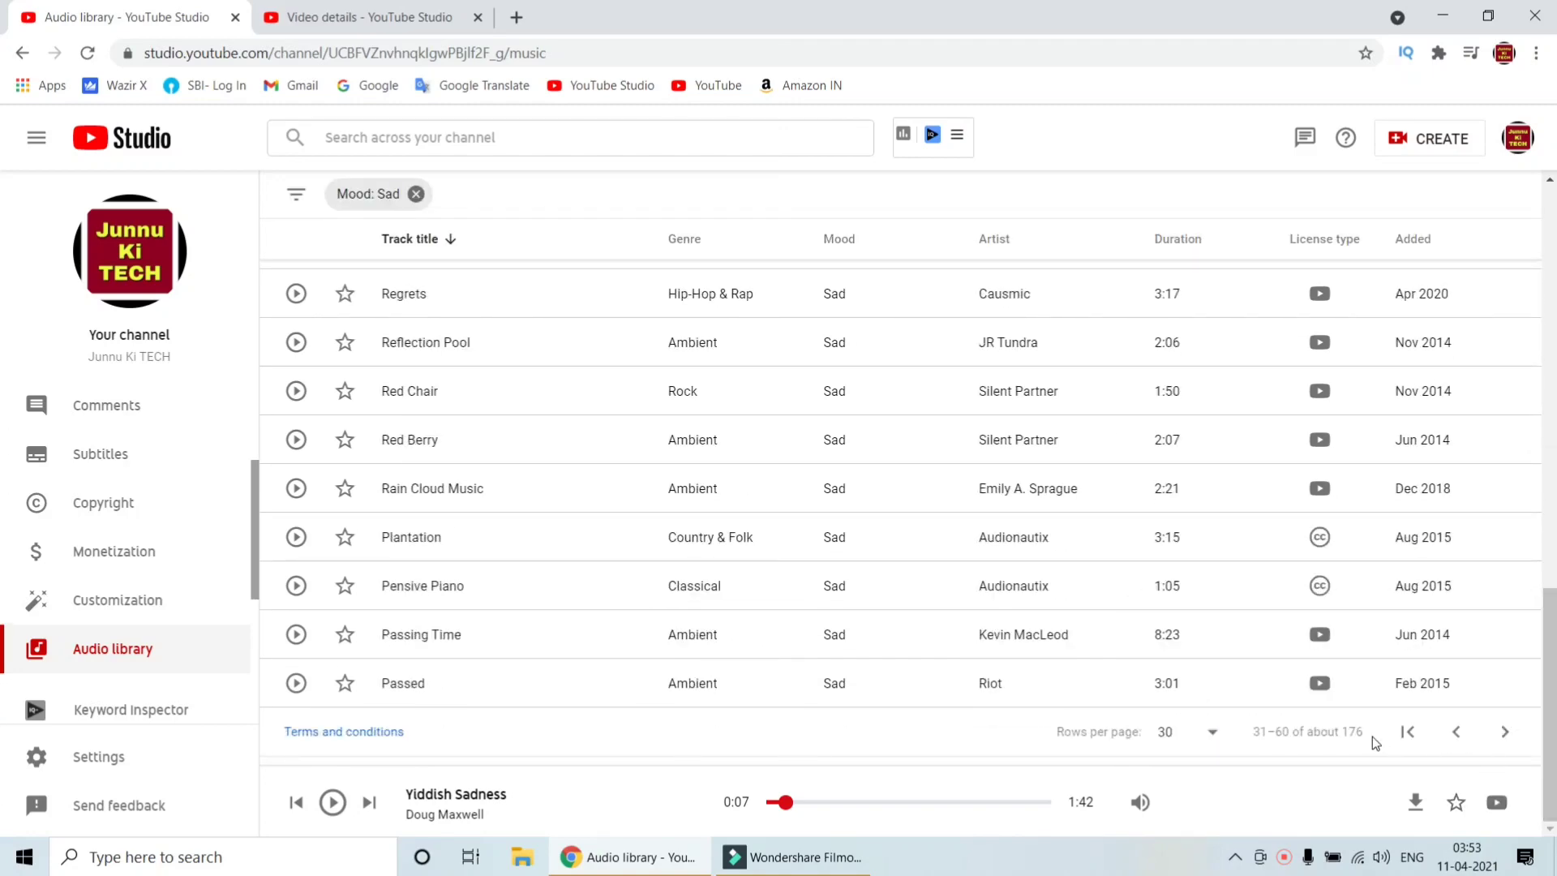
- Set the track list to 100 rows per page and browse to the end of the Sad tracks shown
click(1208, 738)
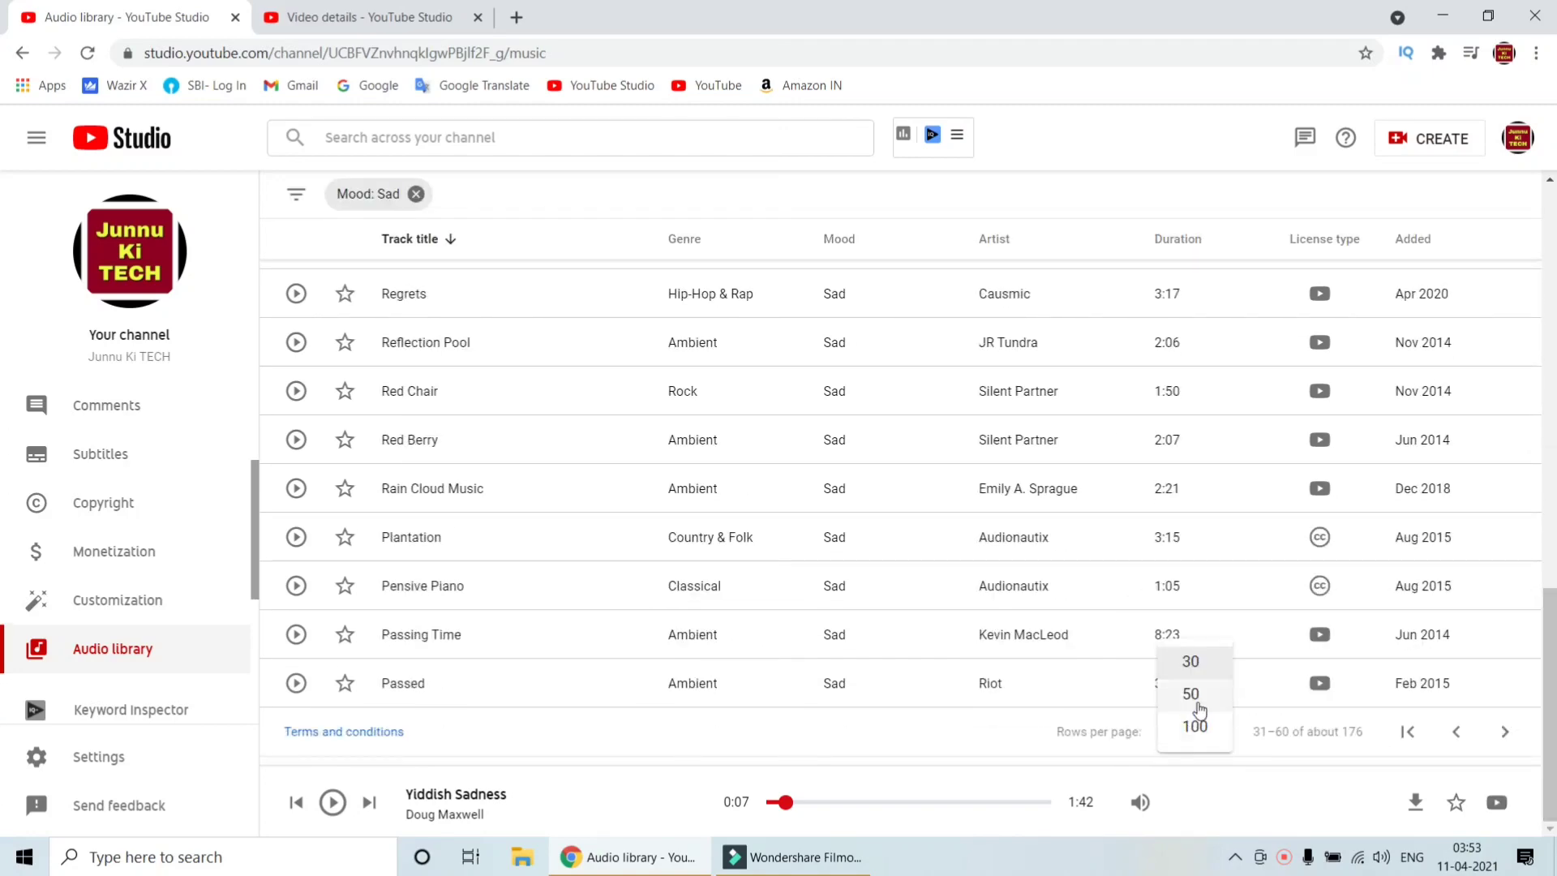
click(1203, 727)
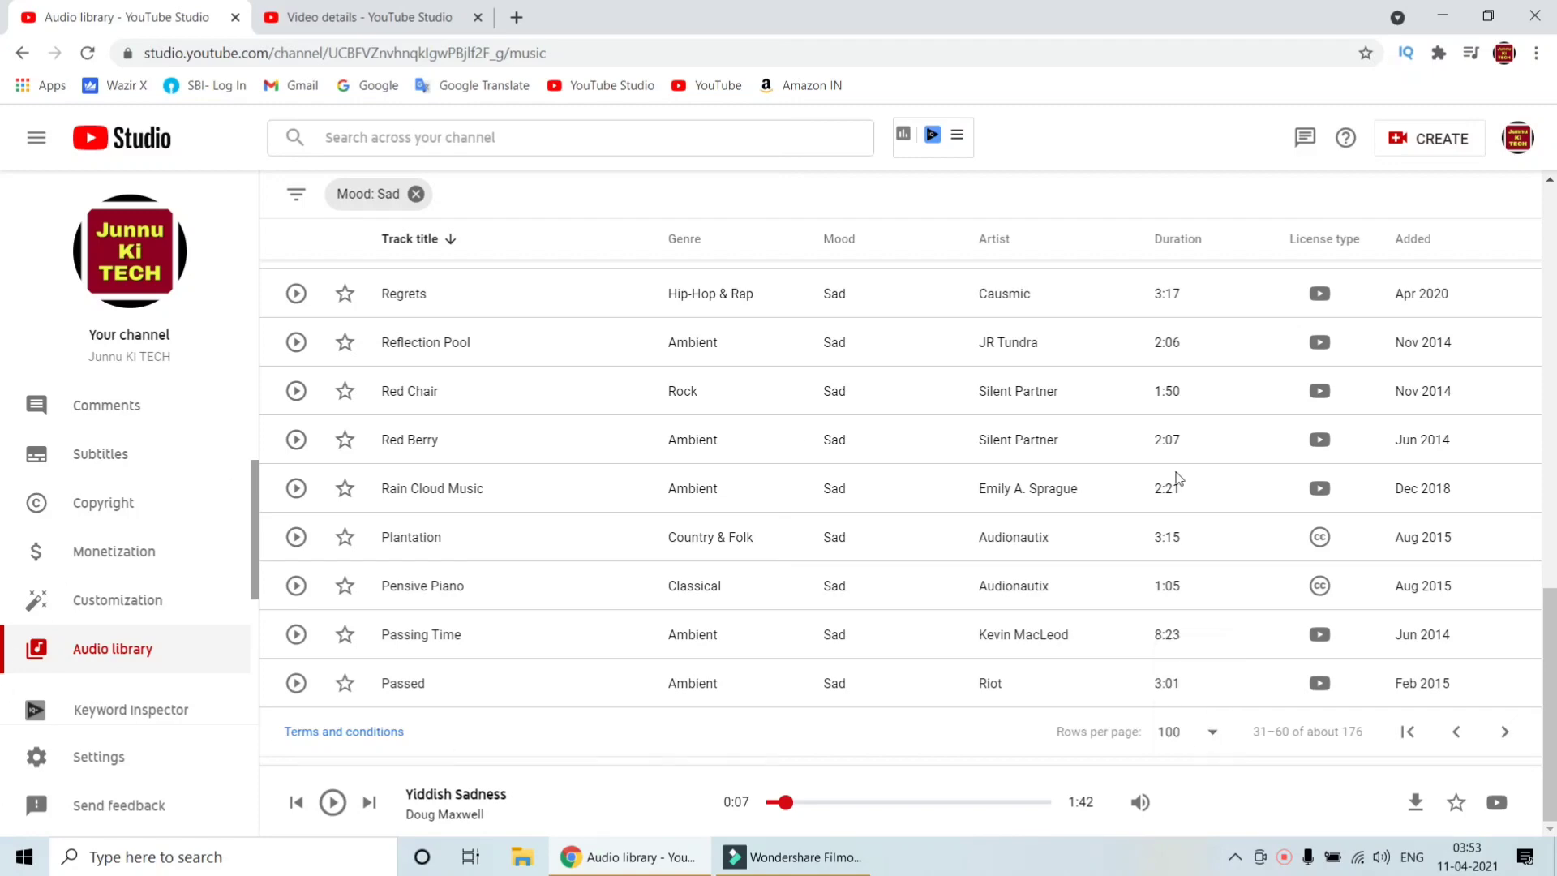
scroll(3, 645, down, 20)
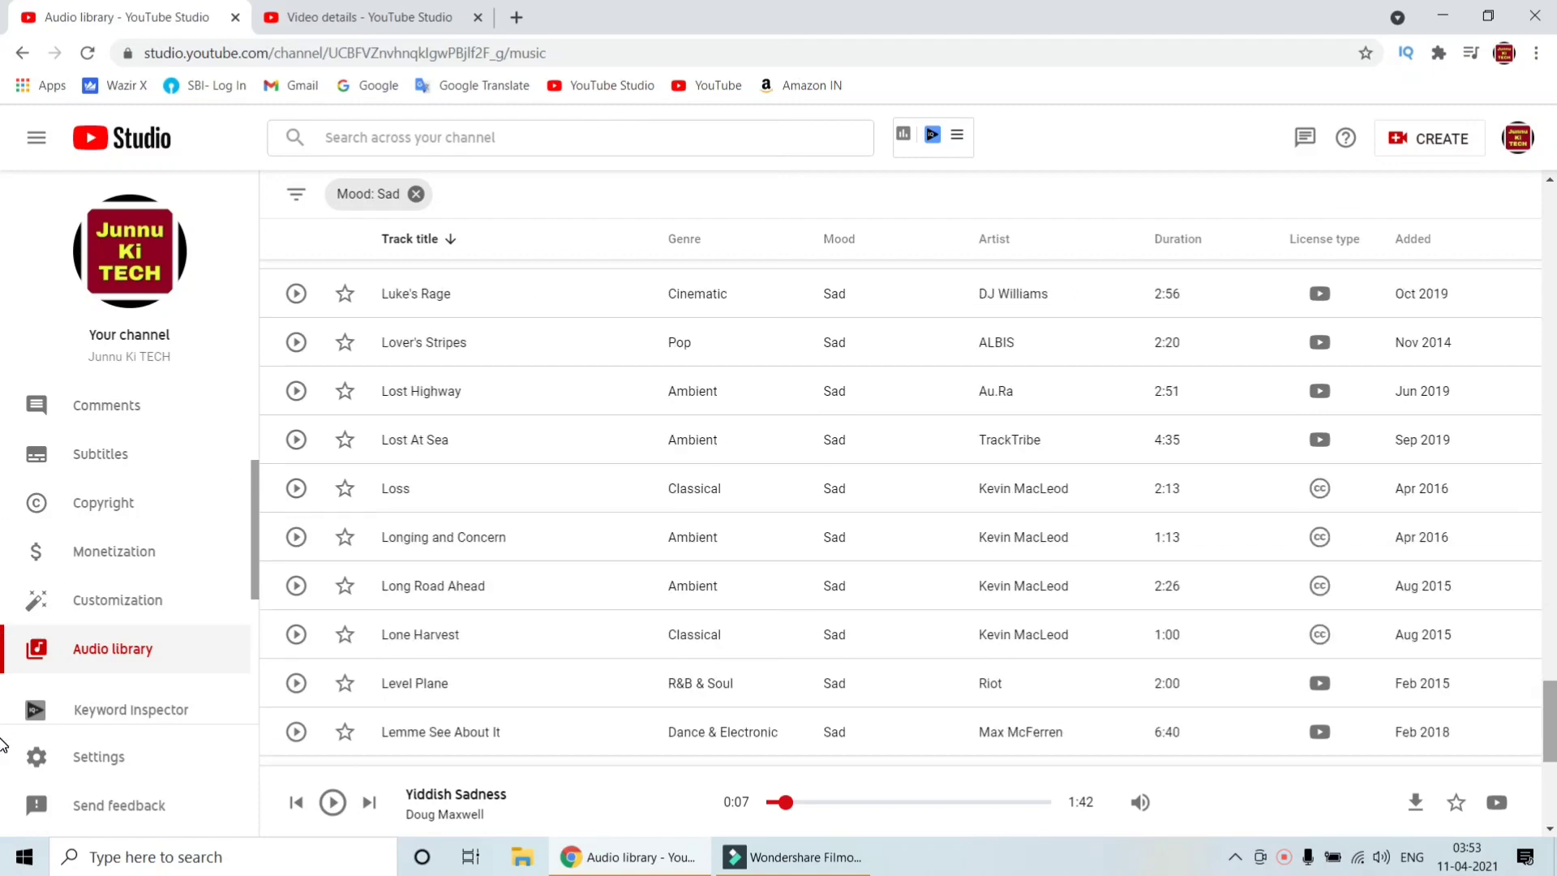
scroll(3, 738, down, 7)
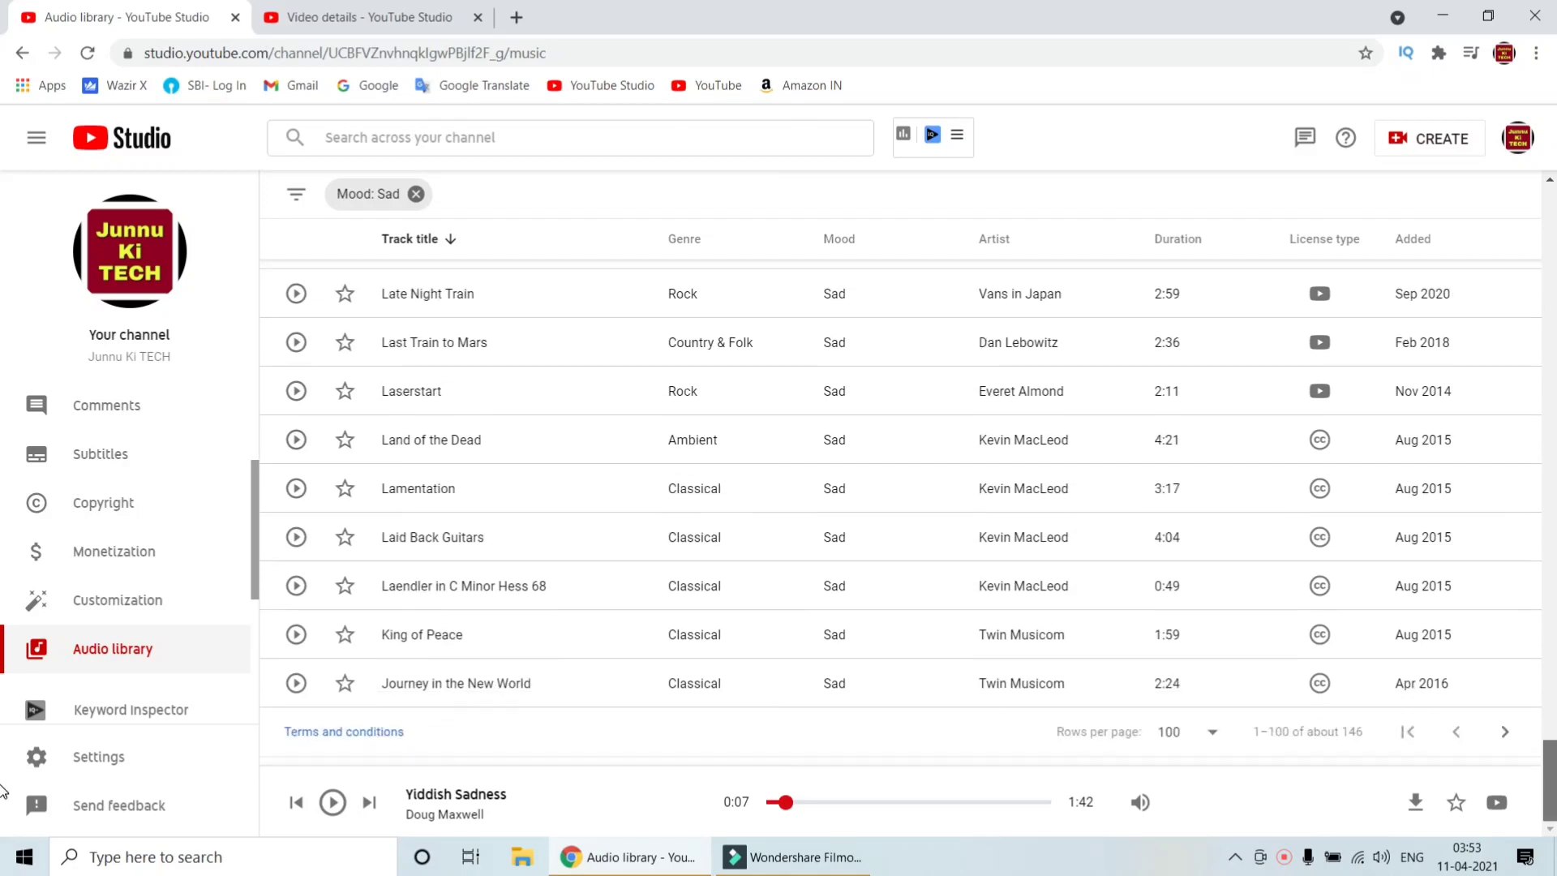
- Go to the next page of Sad tracks and look through the list
click(1506, 734)
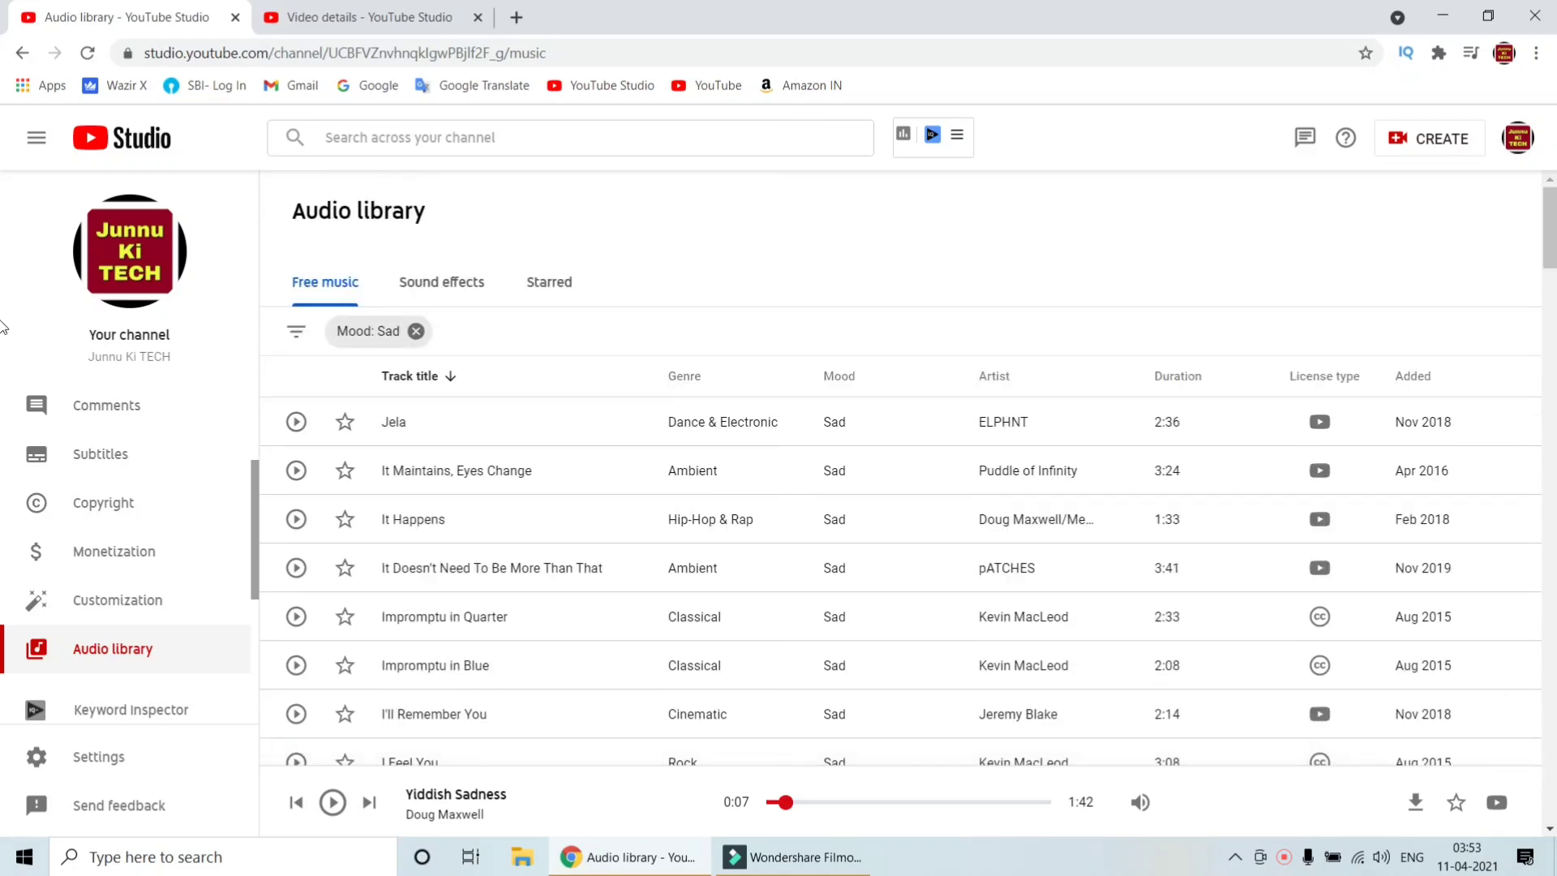
scroll(3, 327, down, 6)
scroll(3, 154, up, 6)
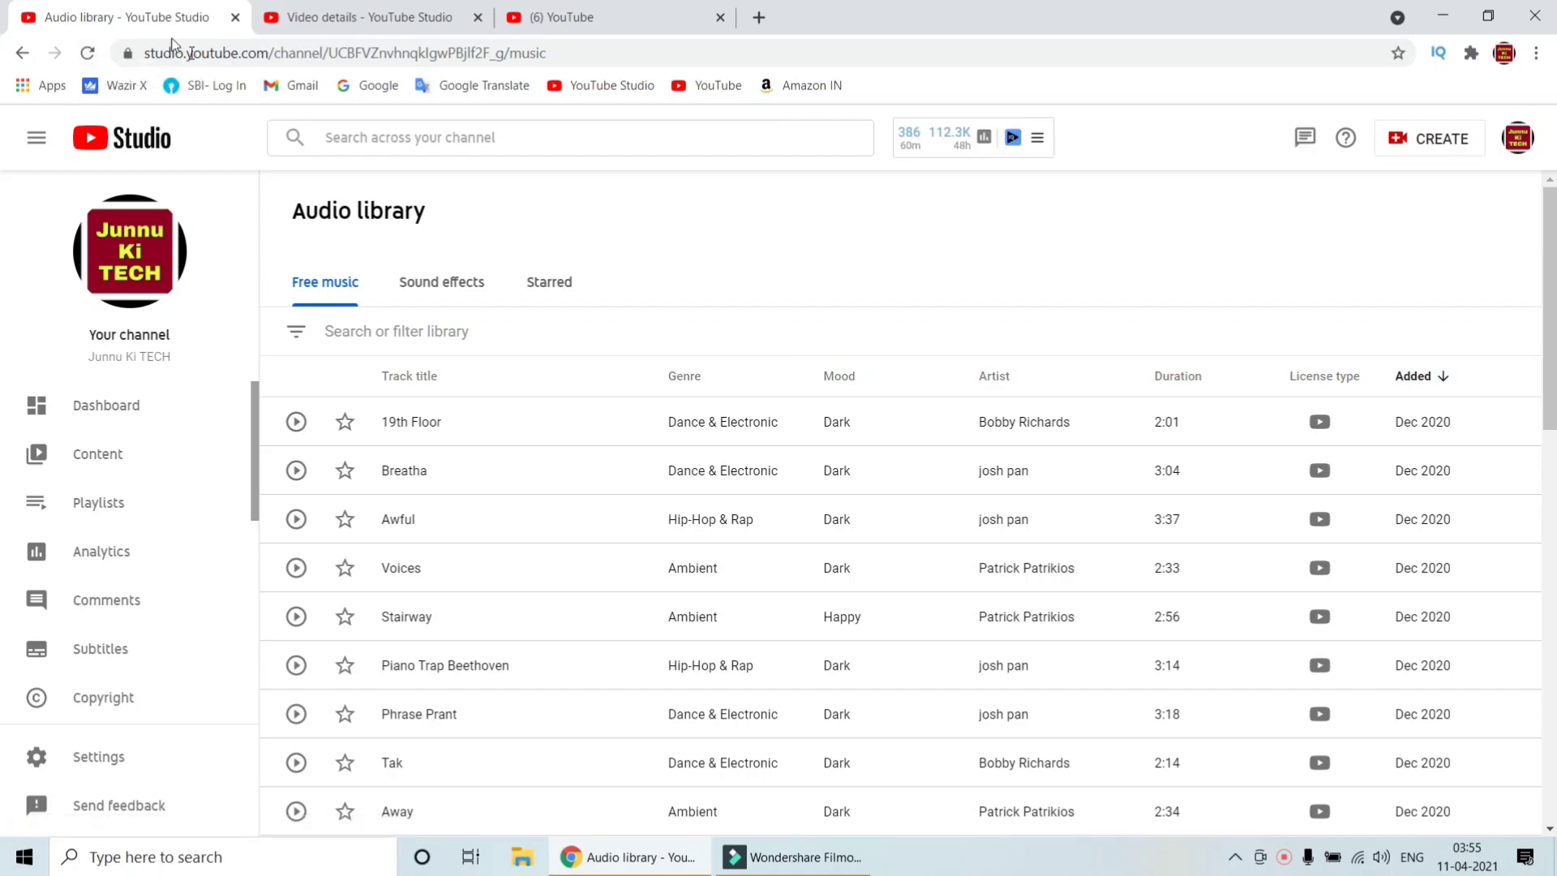
- Search the free music library for "crock pot"
click(440, 333)
text(crock pot)
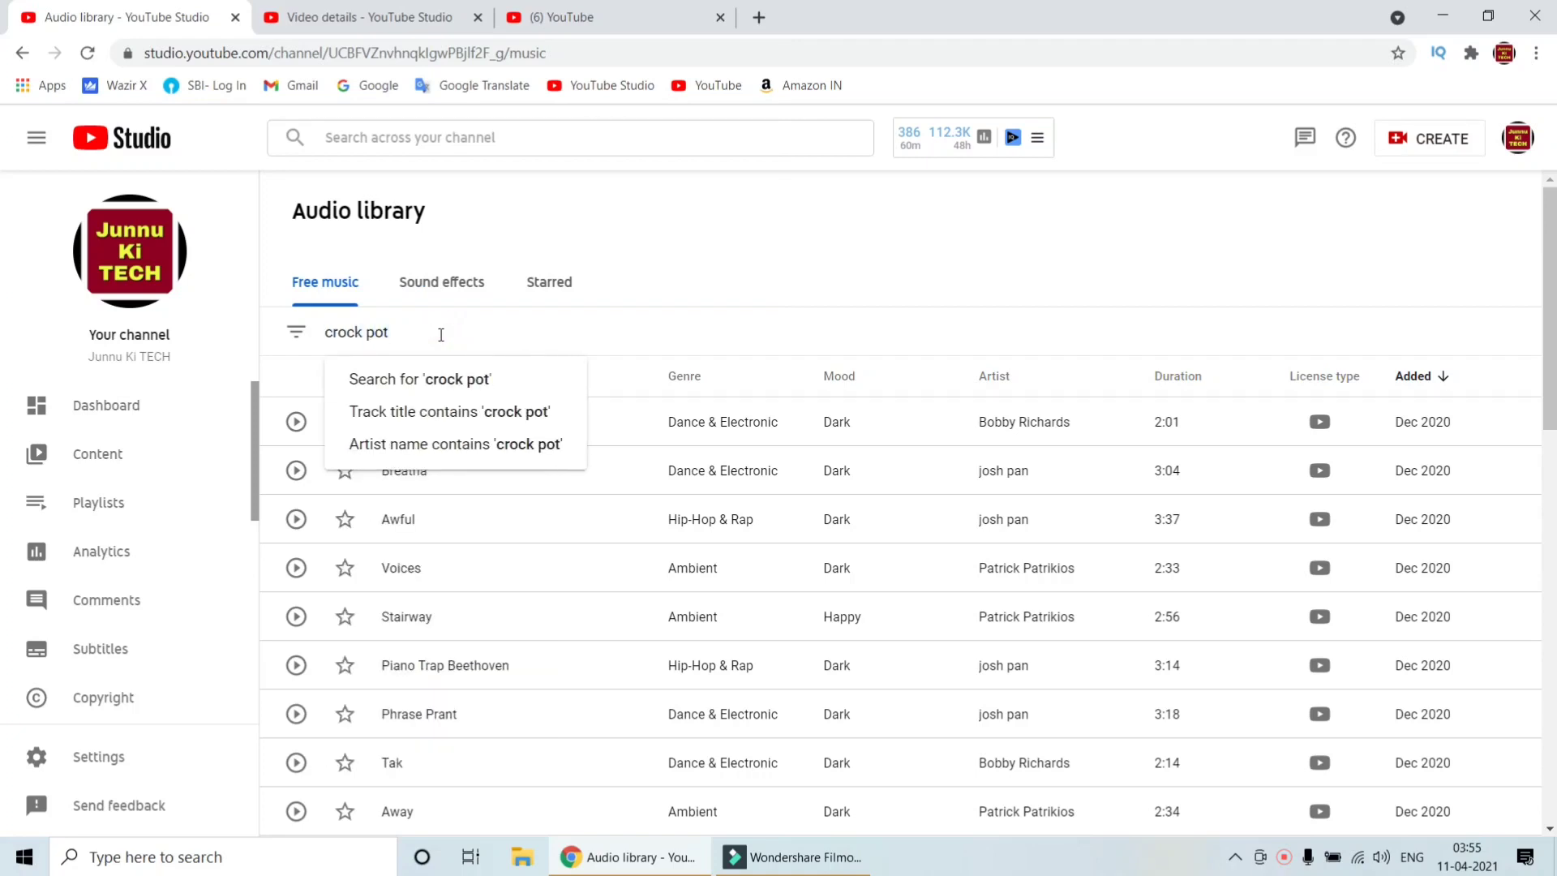
key(Return)
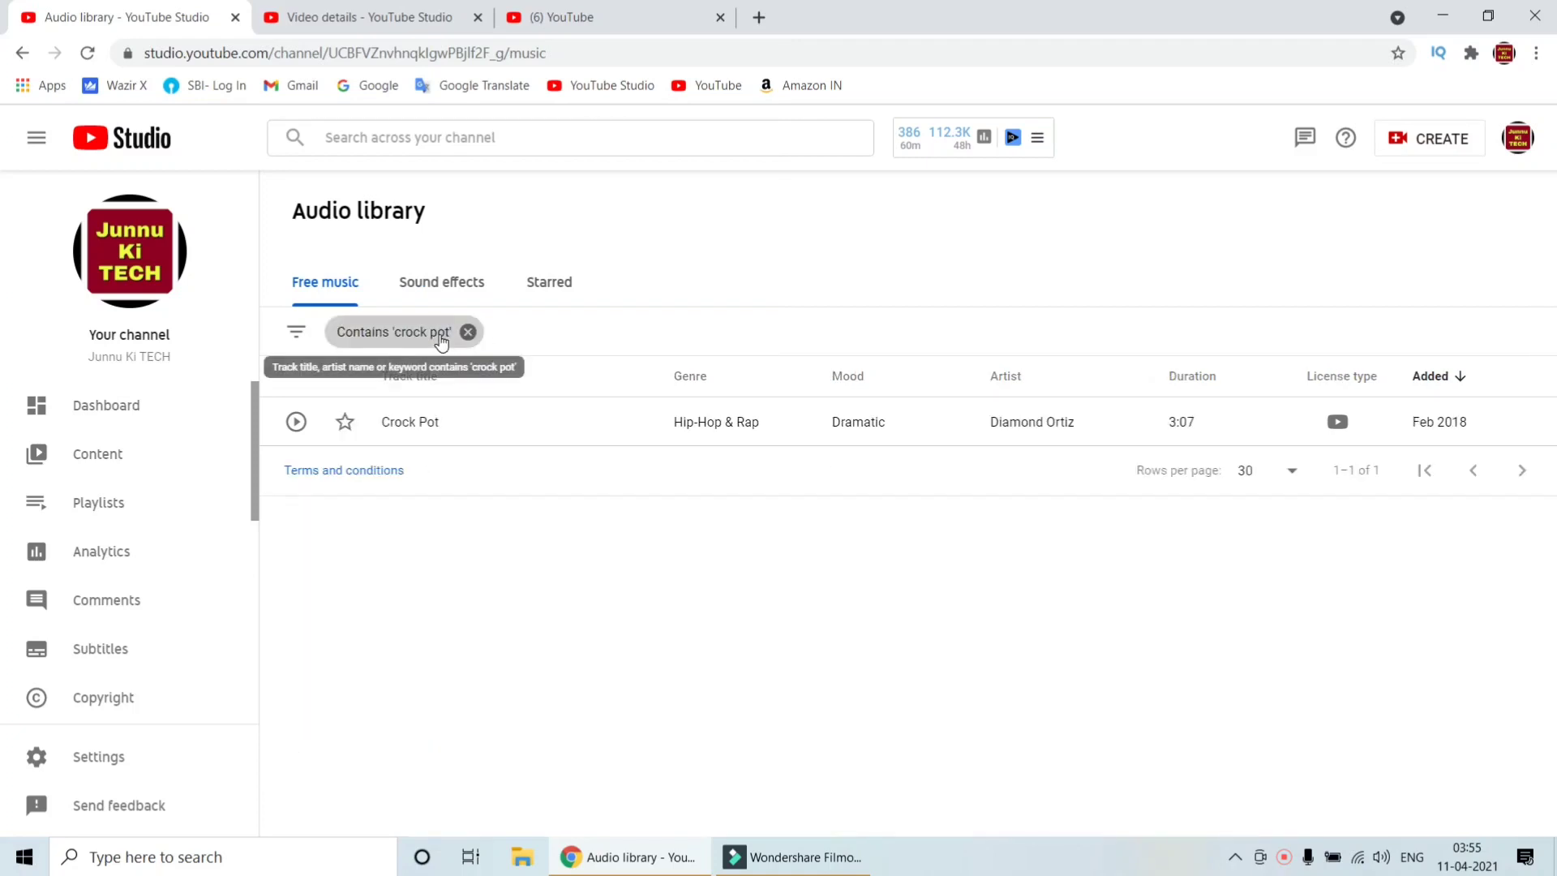
- Star the Crock Pot track by Diamond Ortiz, and preview it briefly before pausing playback
click(345, 422)
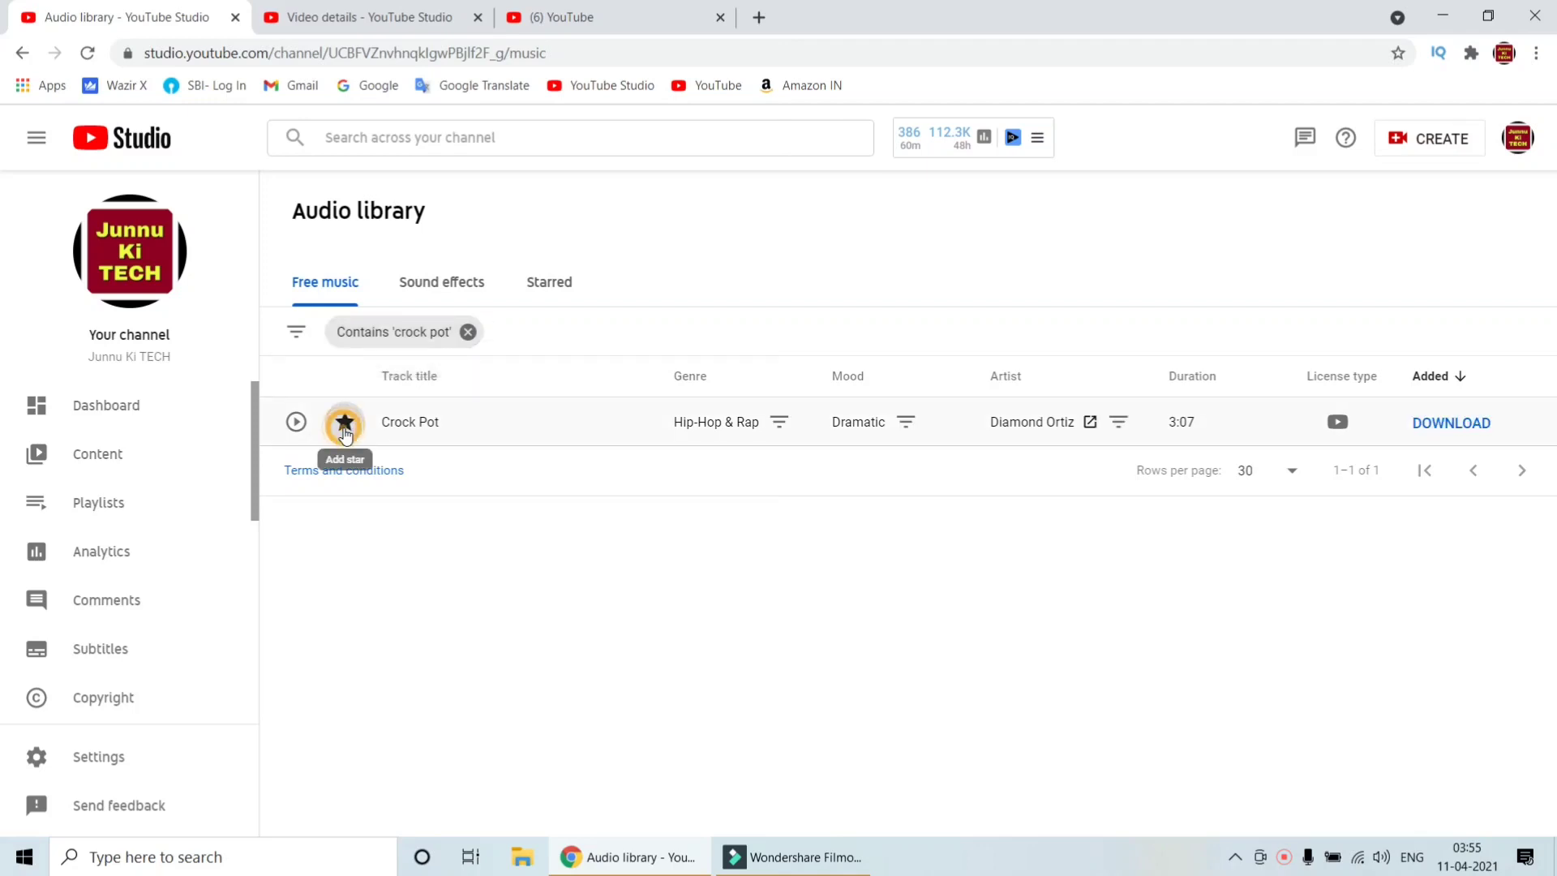
click(297, 422)
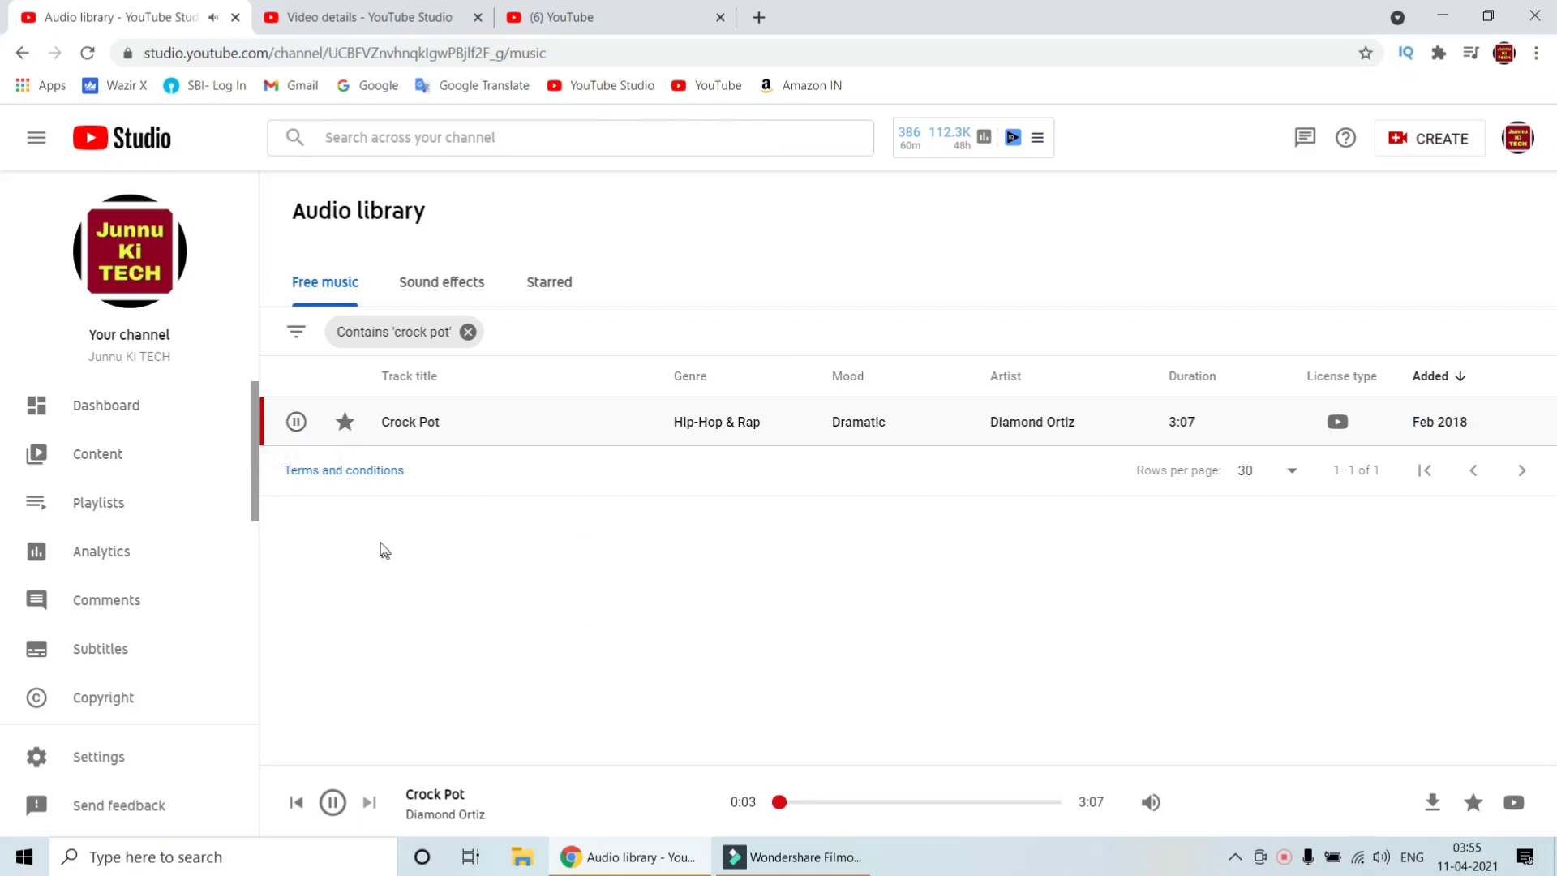
click(297, 423)
- Check the license of the Crock Pot track, download it, and dismiss the download bar
mouse_move(1352, 432)
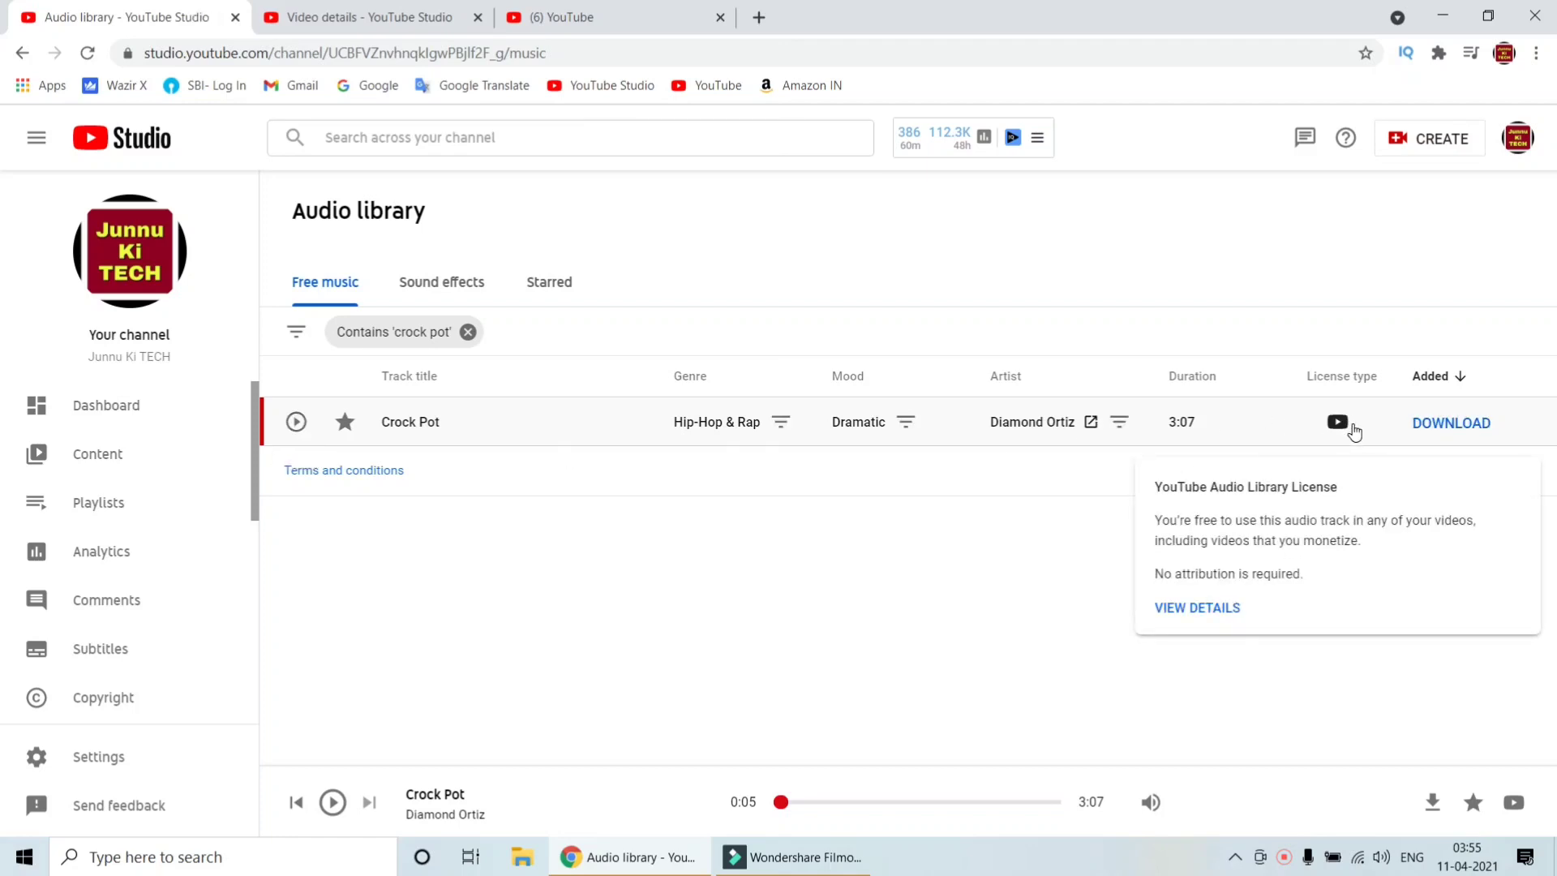
click(1427, 426)
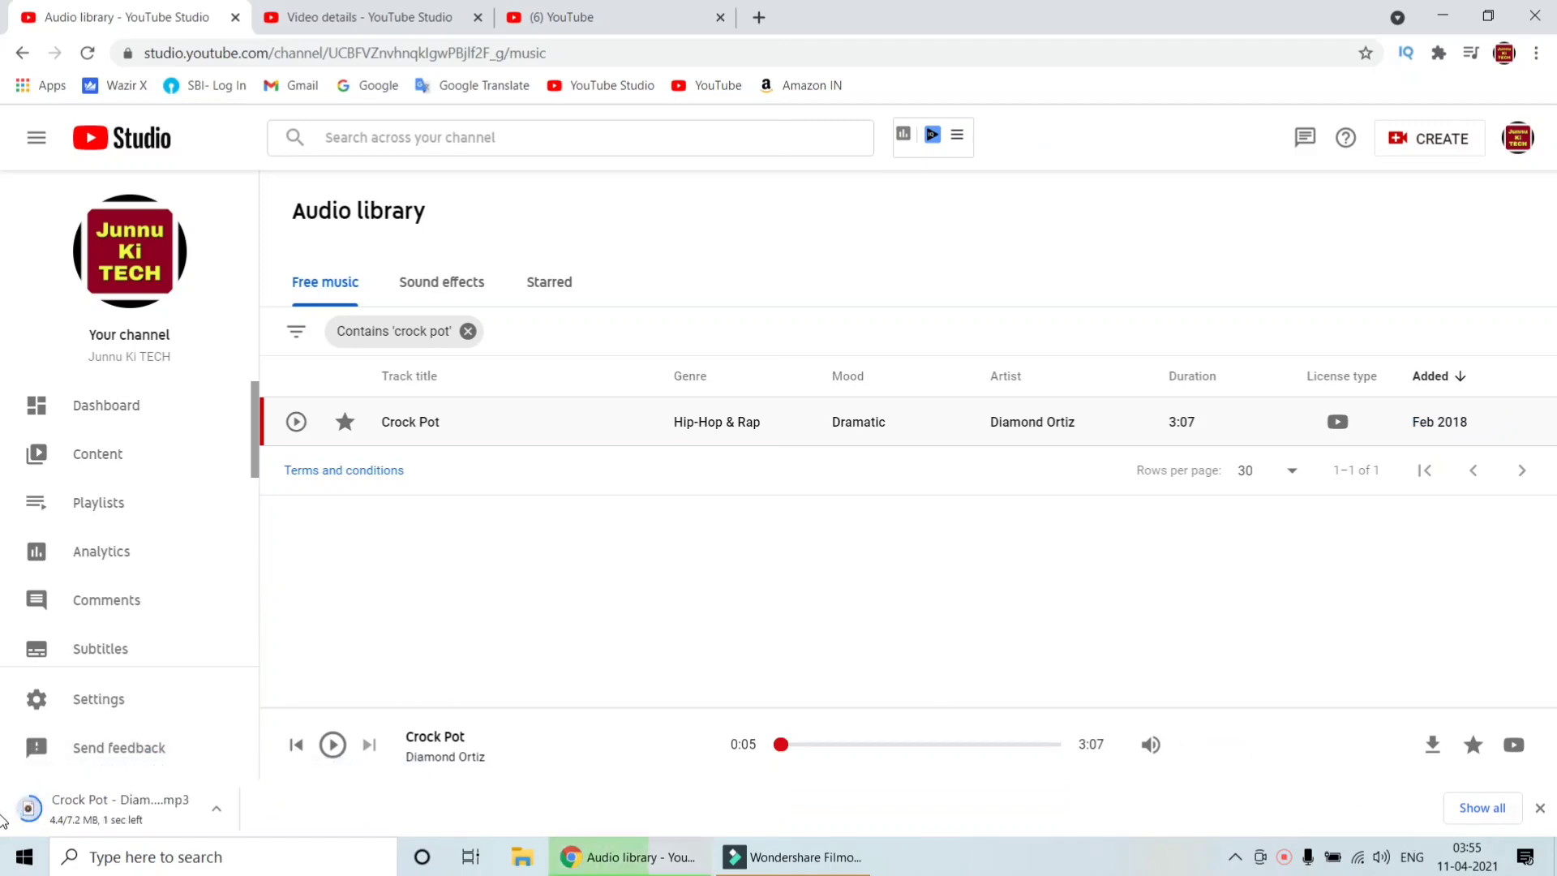
click(1540, 807)
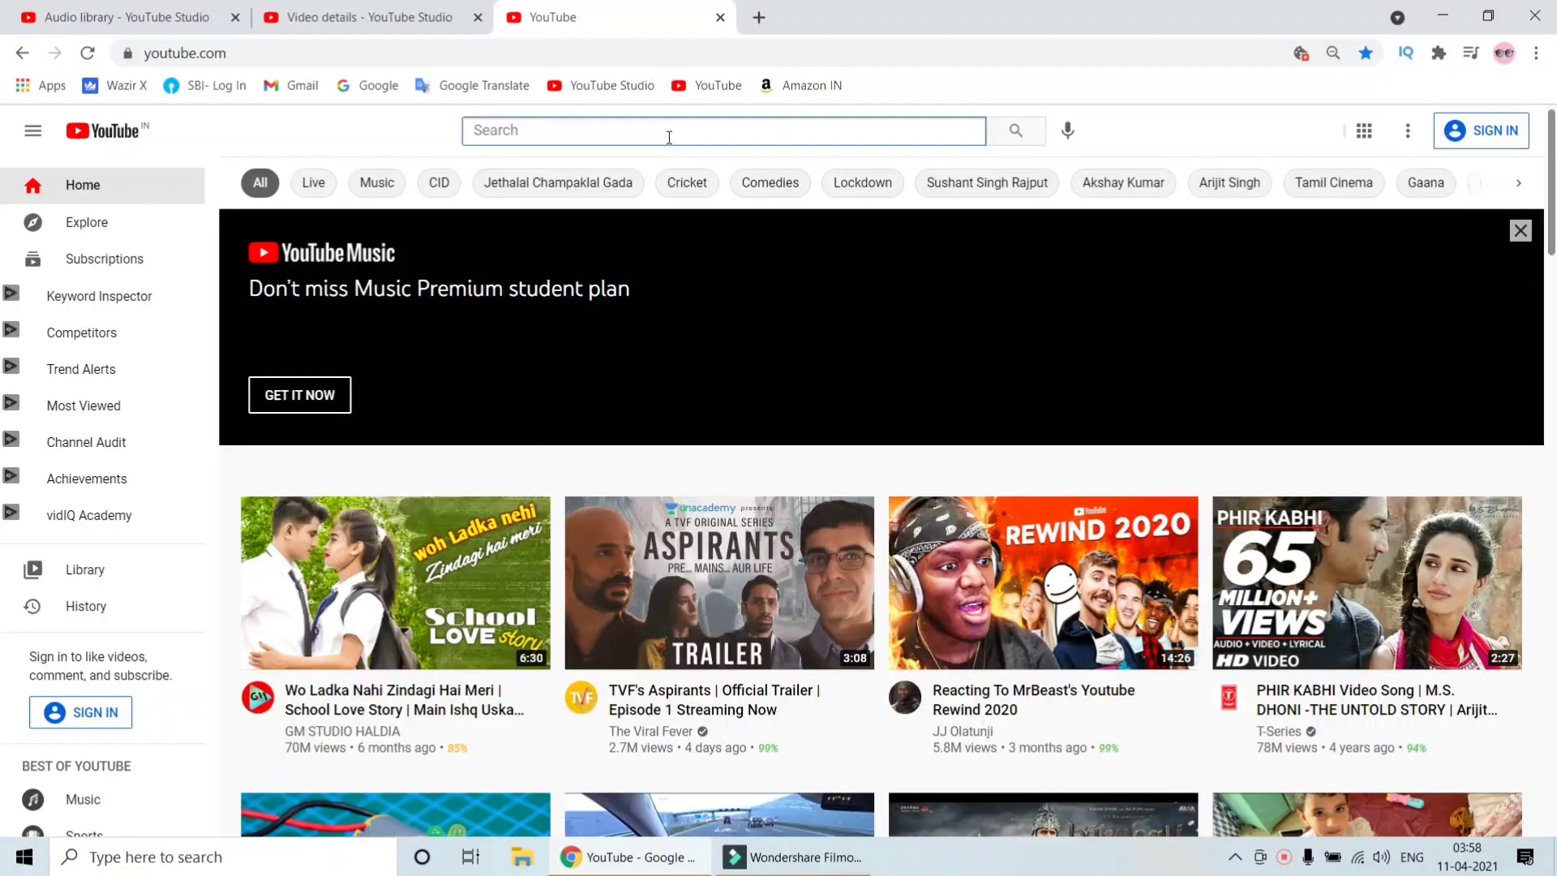
- Search YouTube for "otis mcdonald not for nothing" and look through the results
text(otis mcdonald not for nothing)
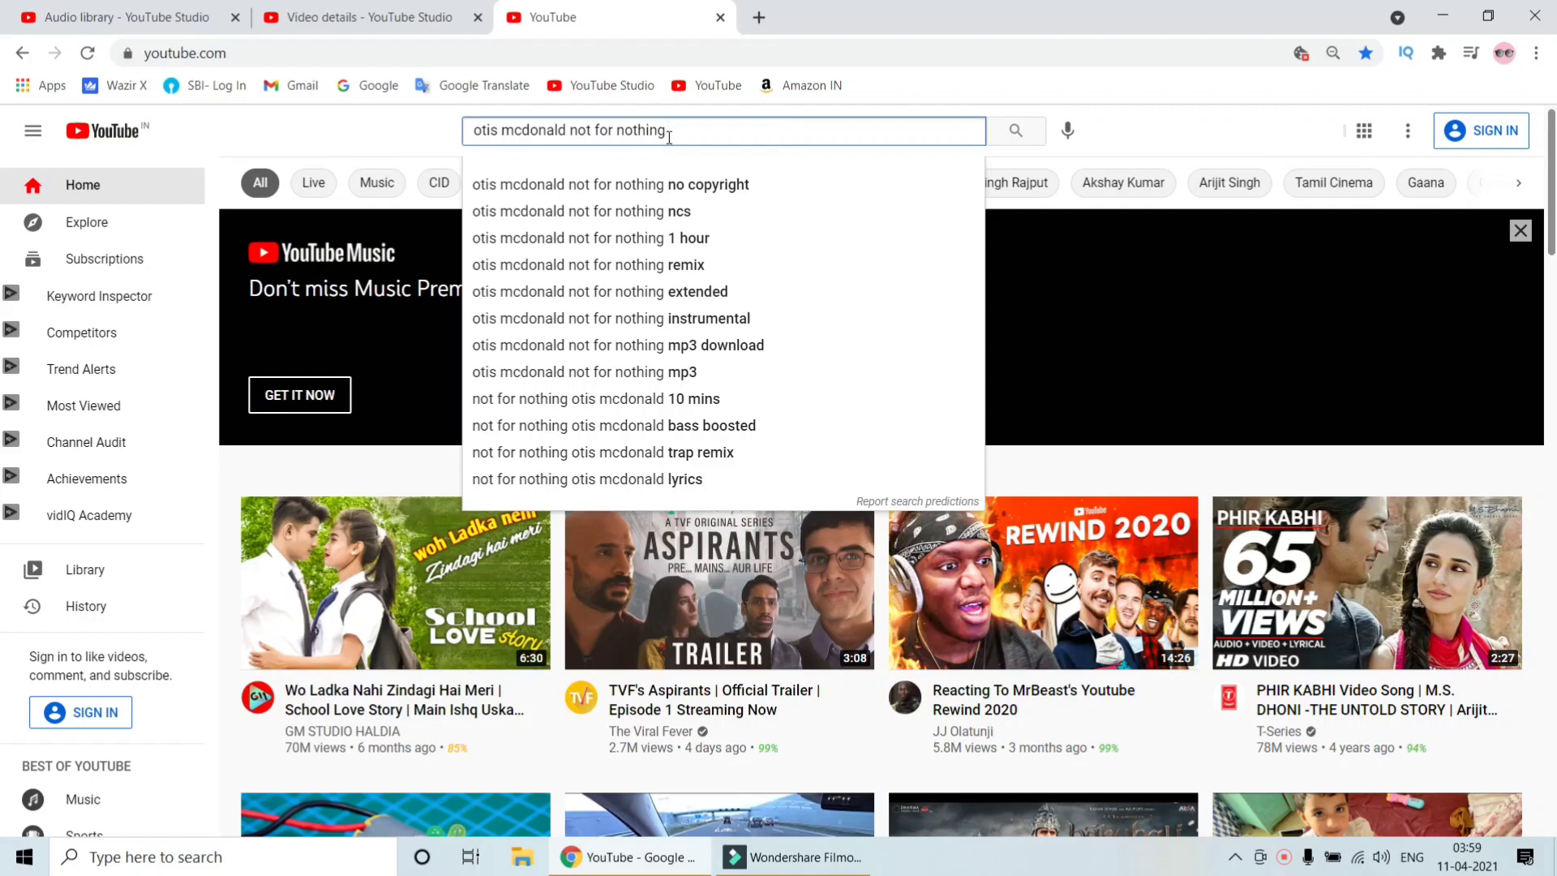
key(Return)
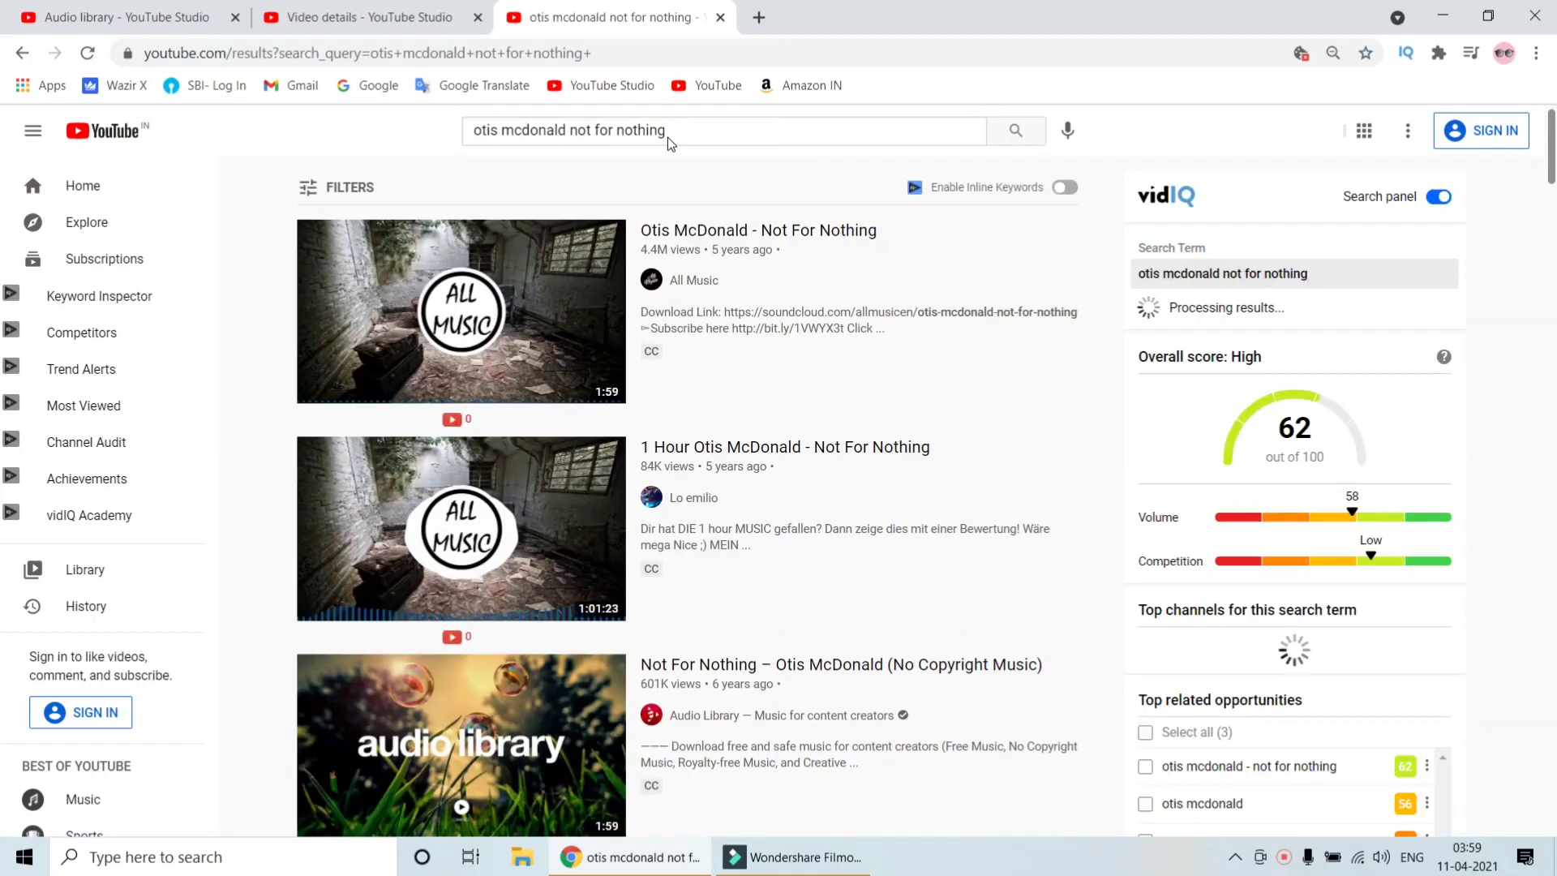
scroll(341, 170, down, 2)
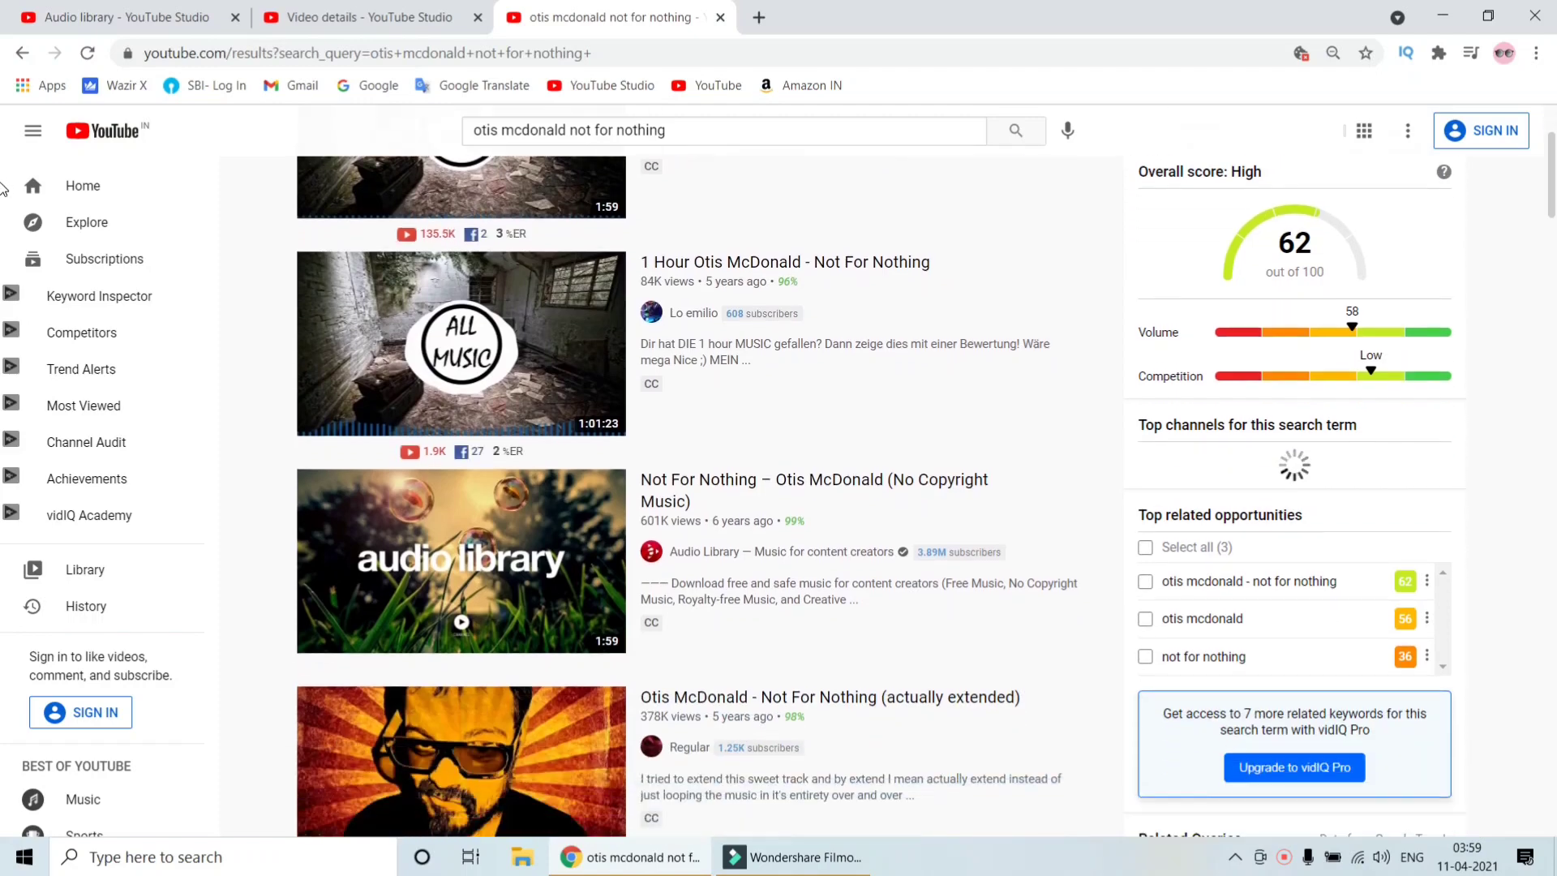
- Play the Audio Library video "Not For Nothing – Otis McDonald (No Copyright Music)" briefly, pause it, and return to the search results
mouse_move(726, 460)
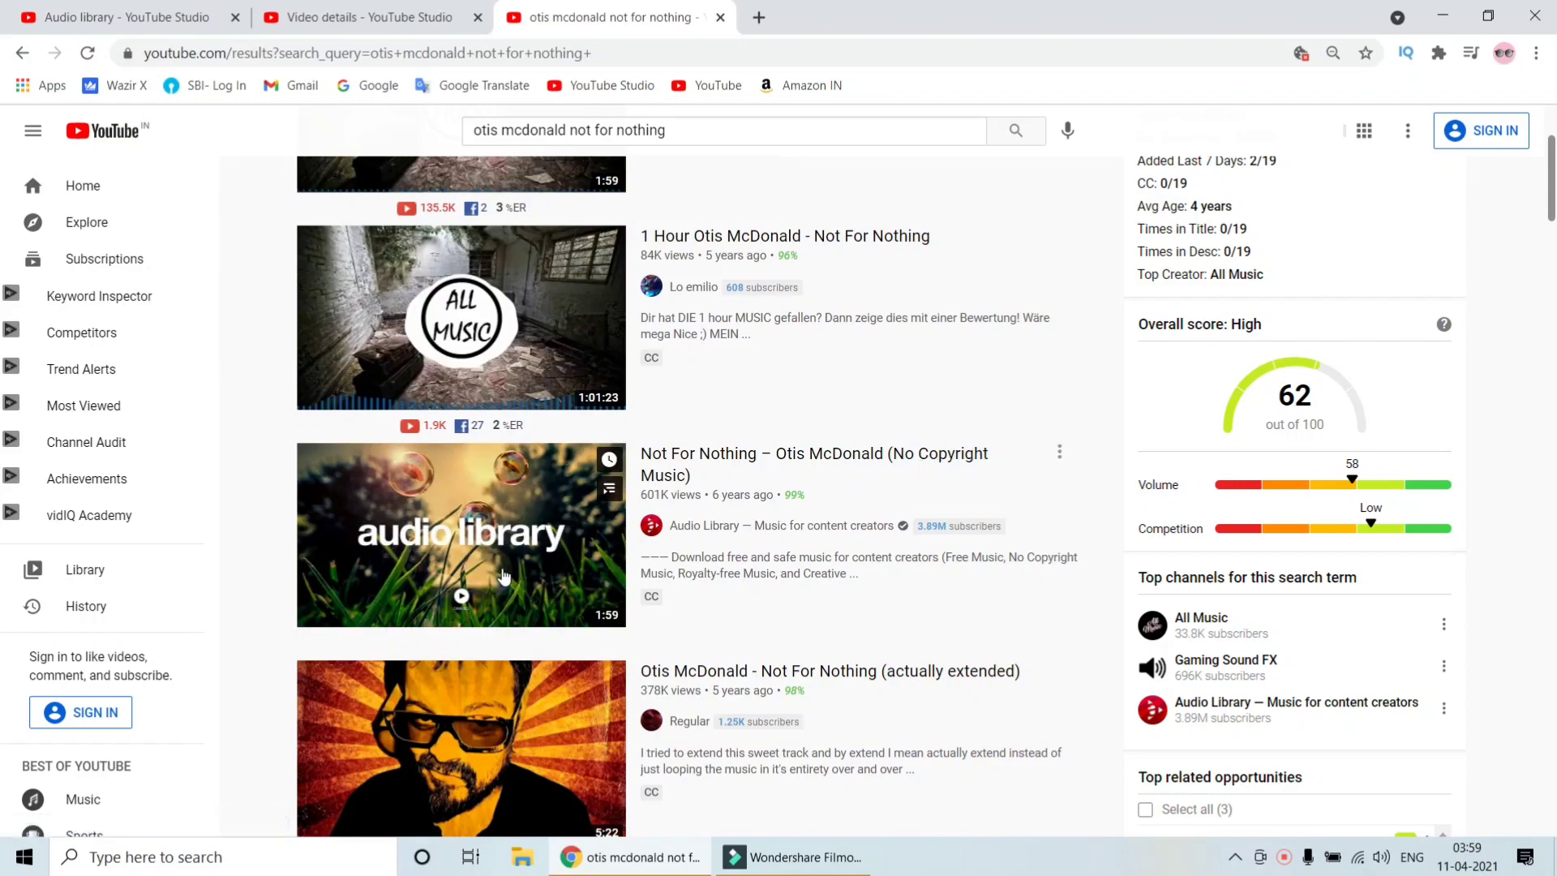
click(479, 502)
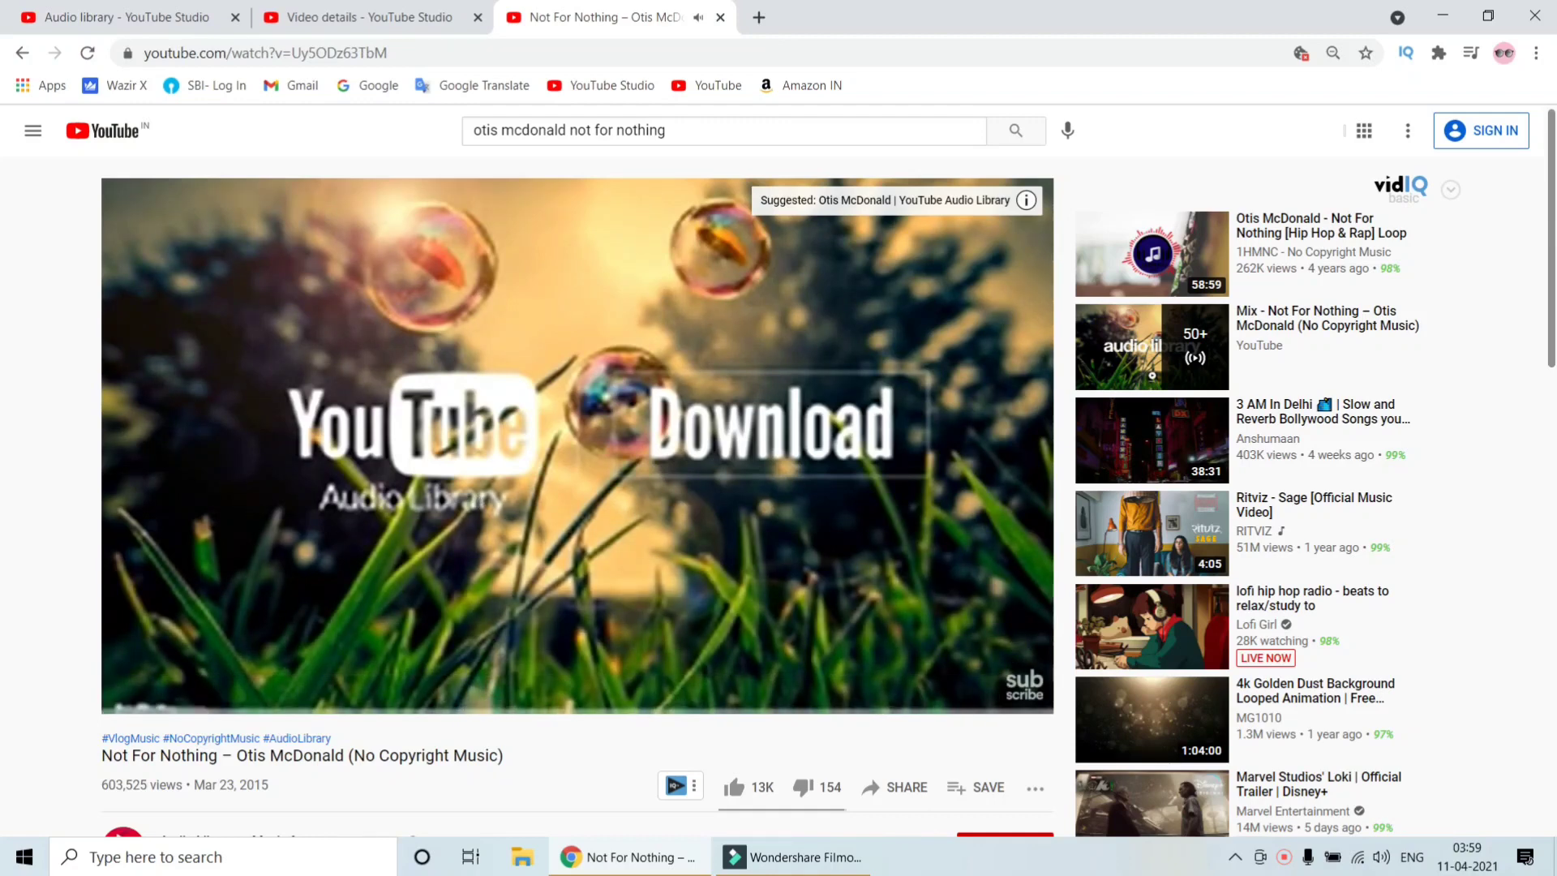
click(654, 489)
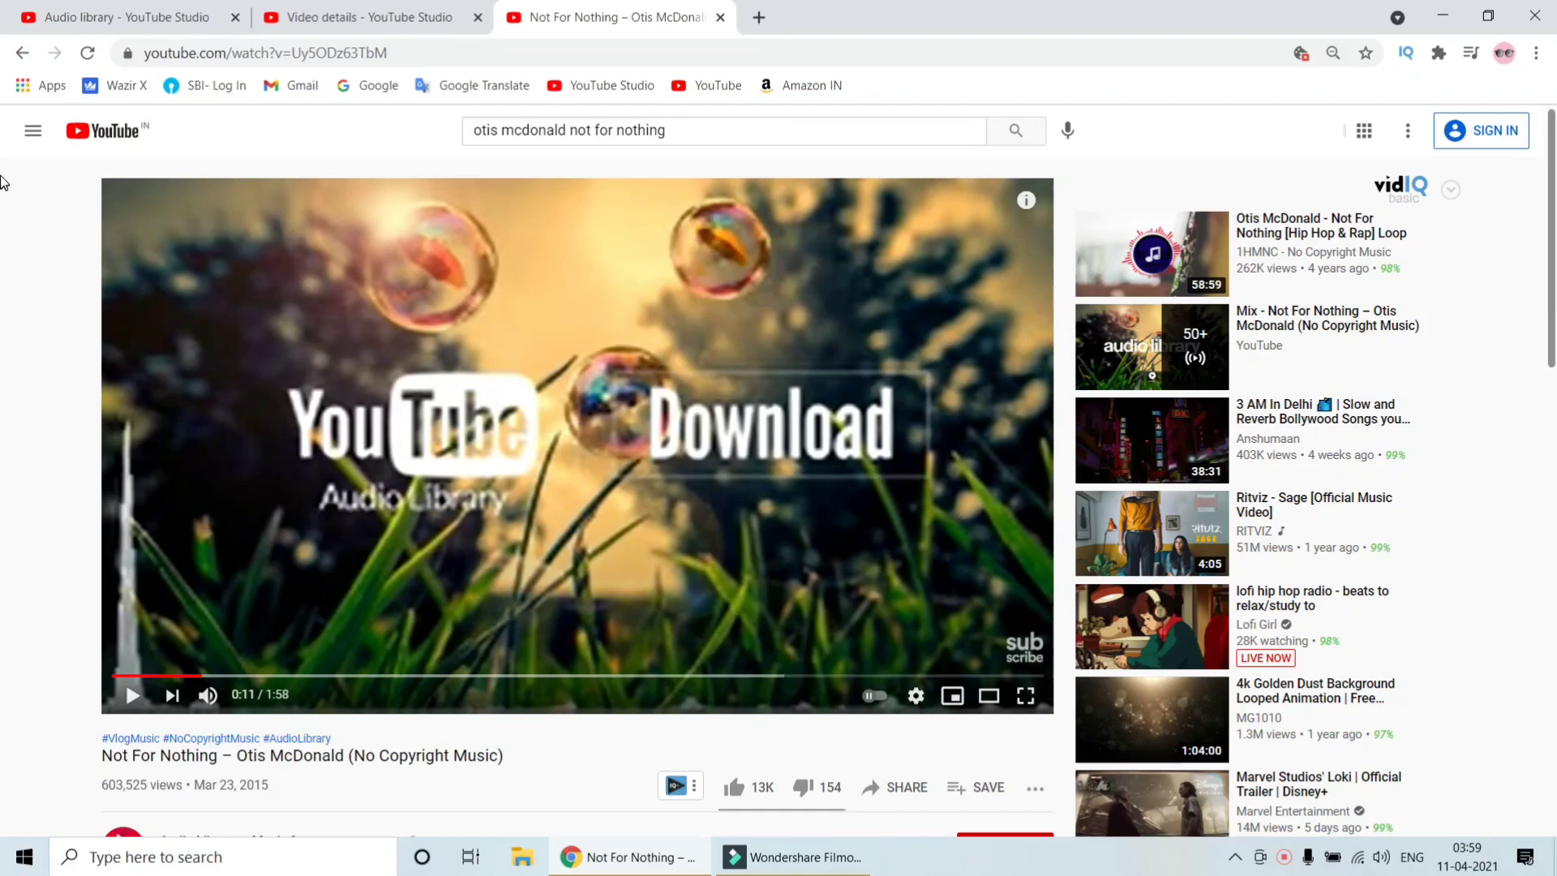
click(22, 55)
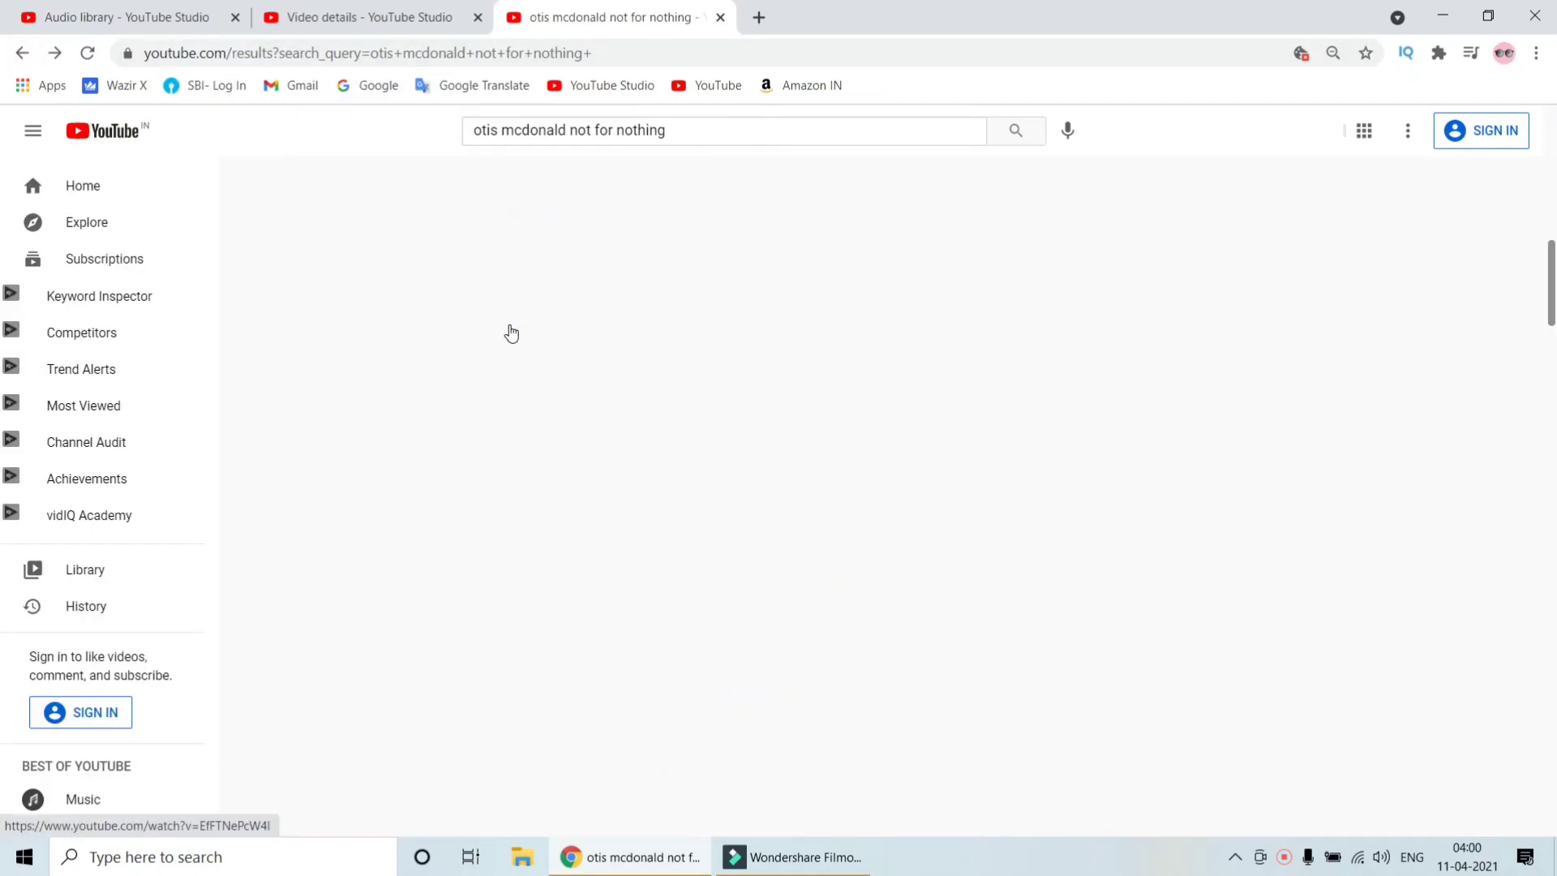